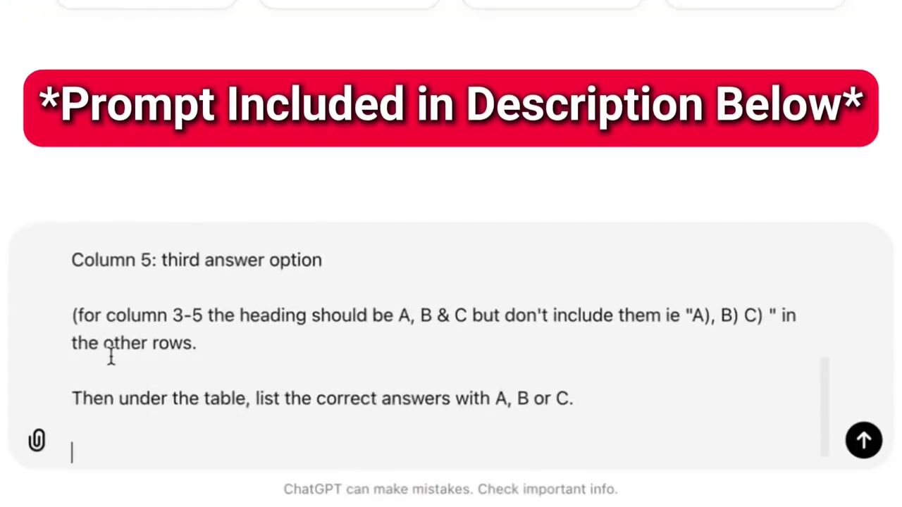
Step: Check and submit the quiz table prompt in ChatGPT, and review the generated questions, answer options and correct-answer list
scroll(284, 433, "up", 3)
scroll(285, 432, "down", 3)
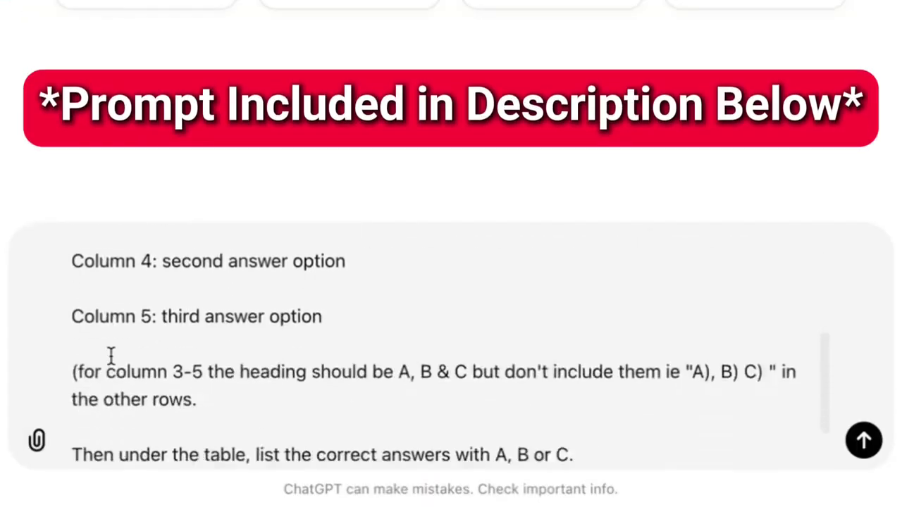
scroll(111, 355, "down", 2)
scroll(111, 356, "up", 5)
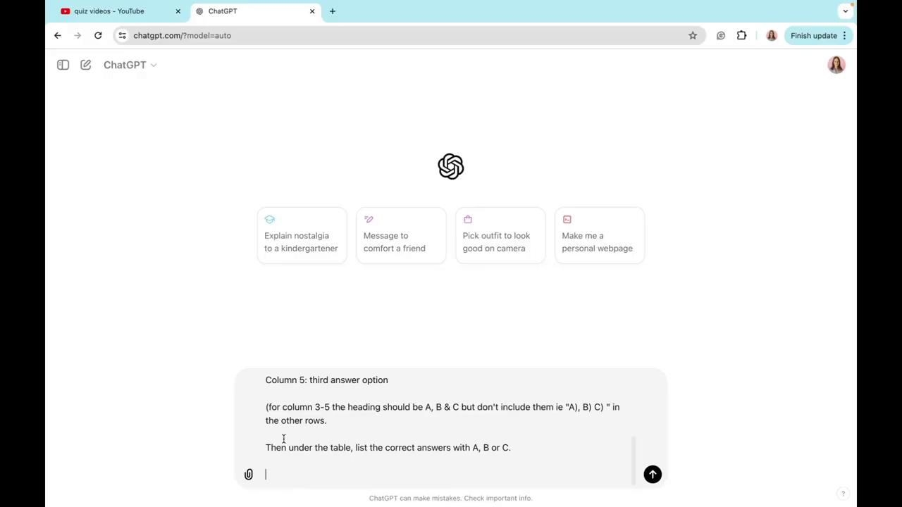
left_click(864, 440)
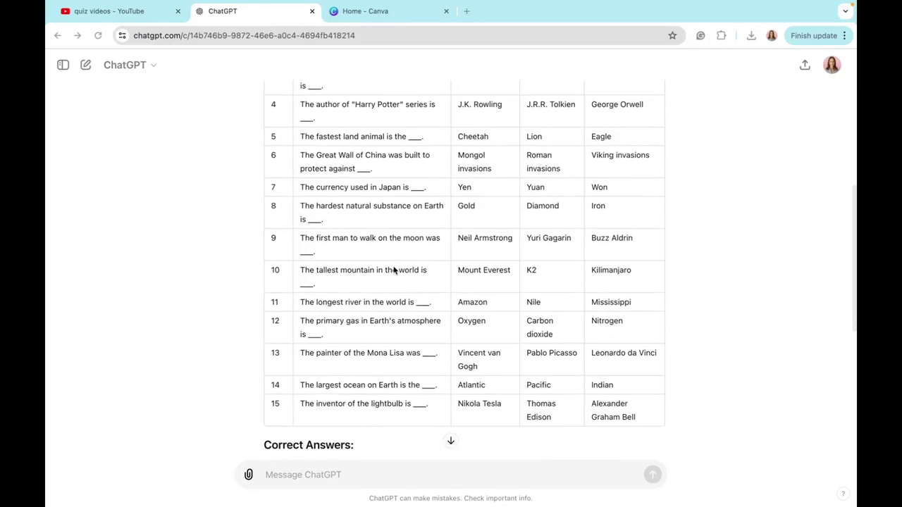
scroll(394, 271, "down", 5)
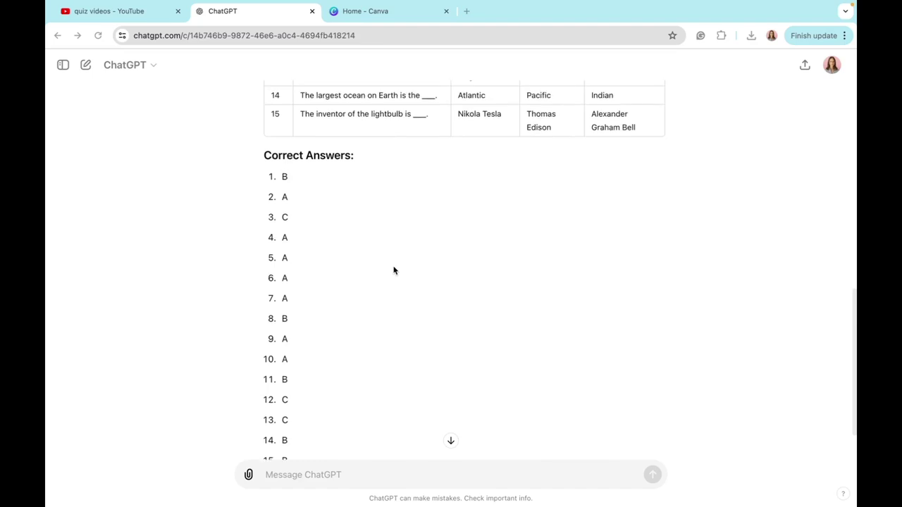
scroll(394, 271, "up", 3)
Step: Switch to Canva and create a blank 1920 × 1080 px video design
left_click(365, 10)
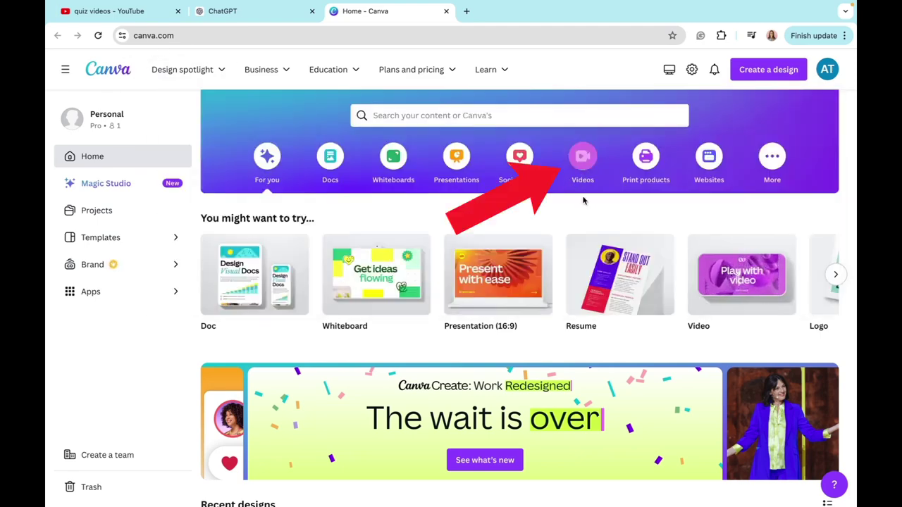
left_click(580, 171)
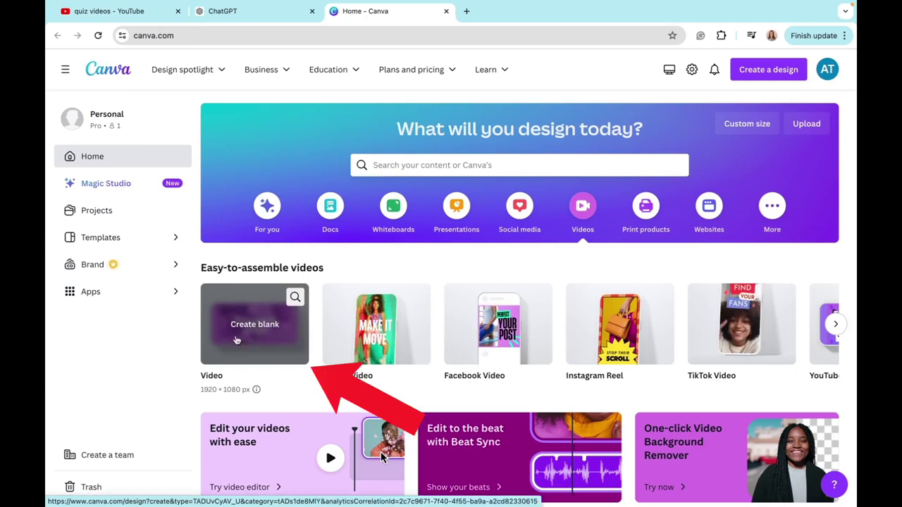
left_click(265, 332)
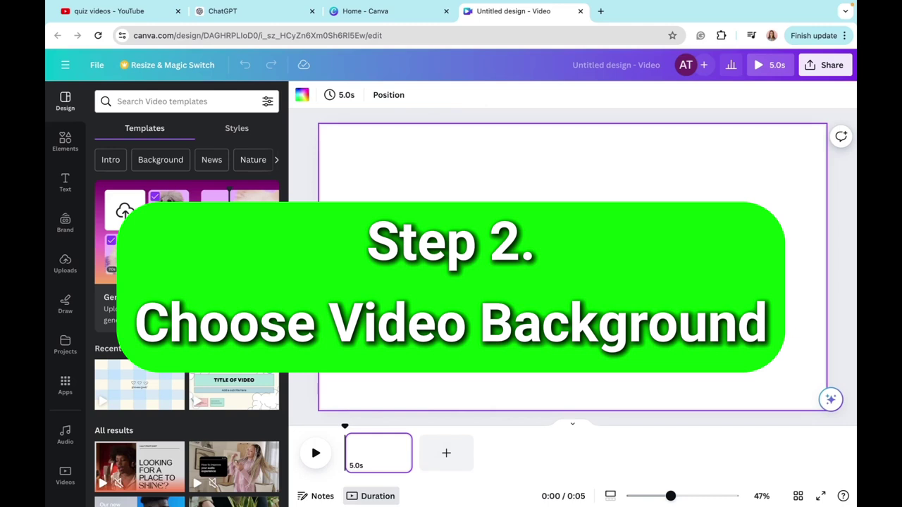
Step: Search the elements library for "spiral background" and show all of the video results
left_click(56, 129)
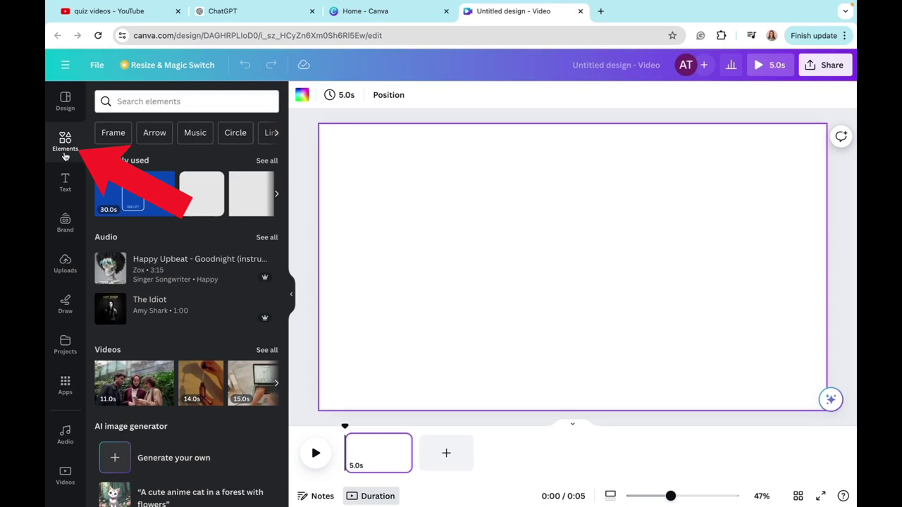
left_click(127, 99)
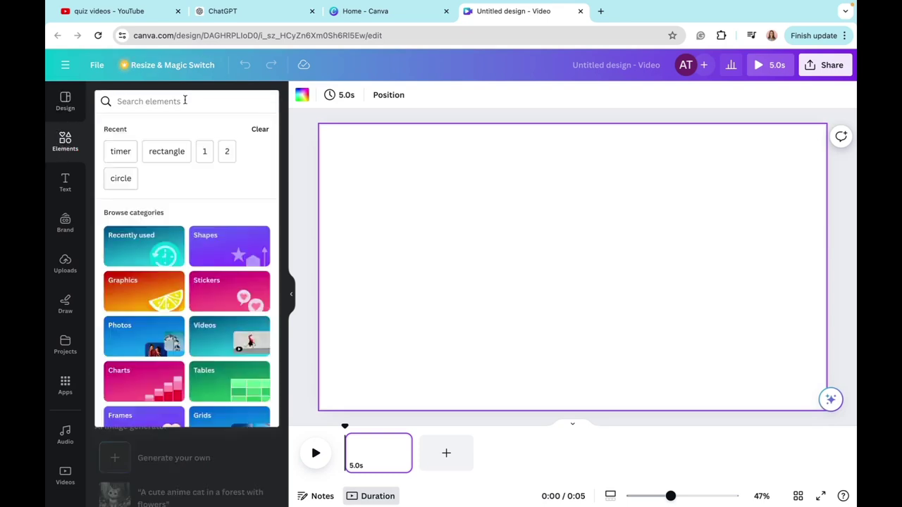
type("s")
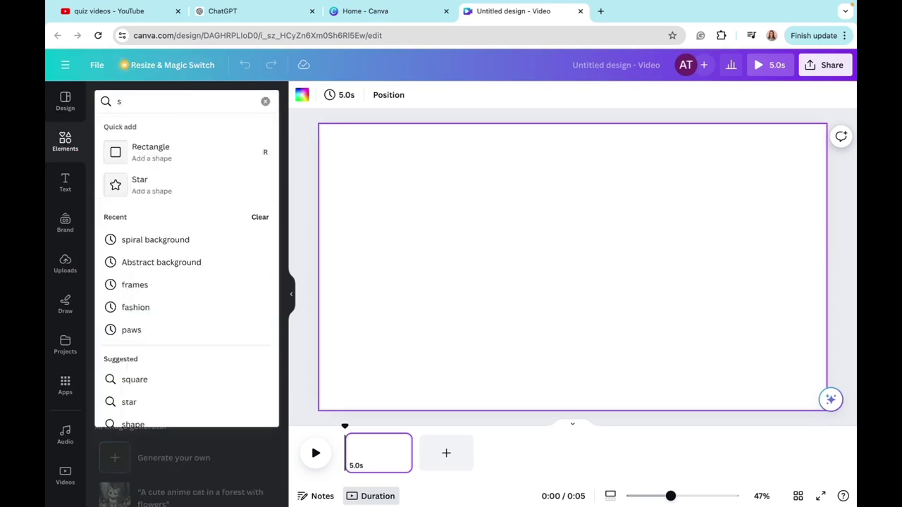
type("piral")
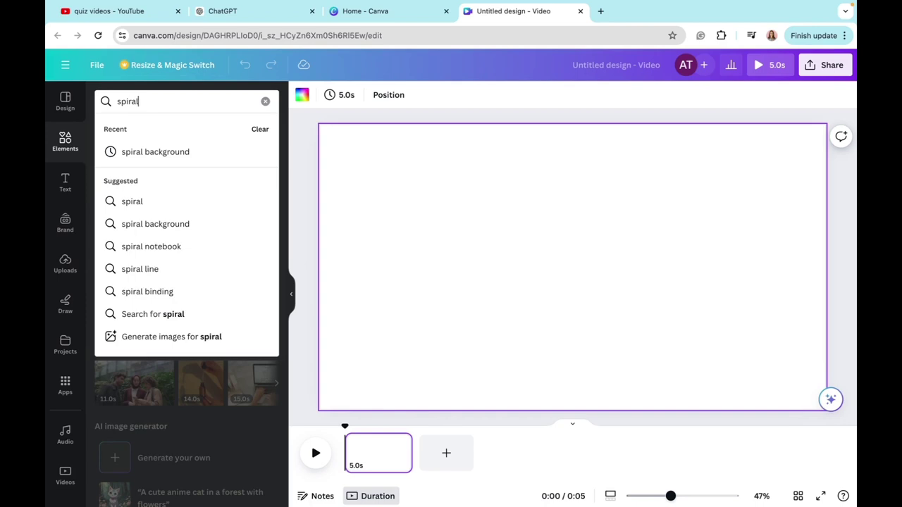
type(" background")
key("Return")
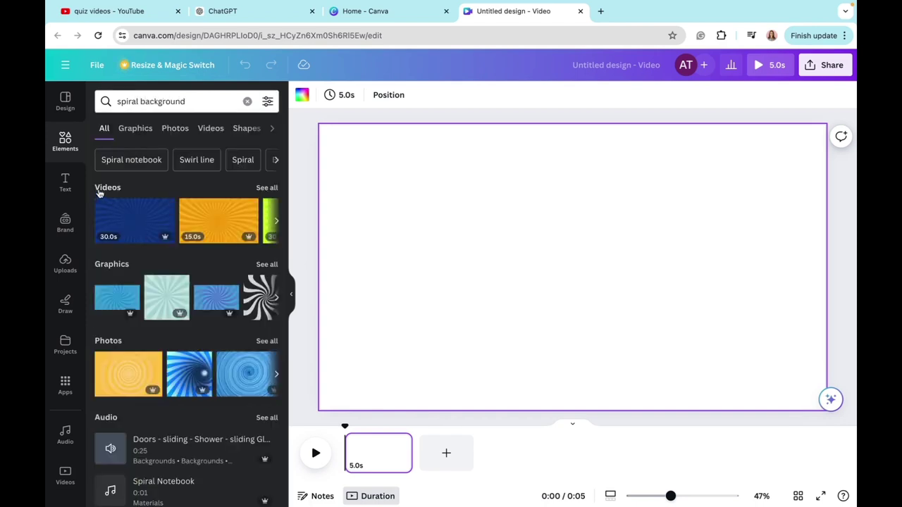
left_click(267, 188)
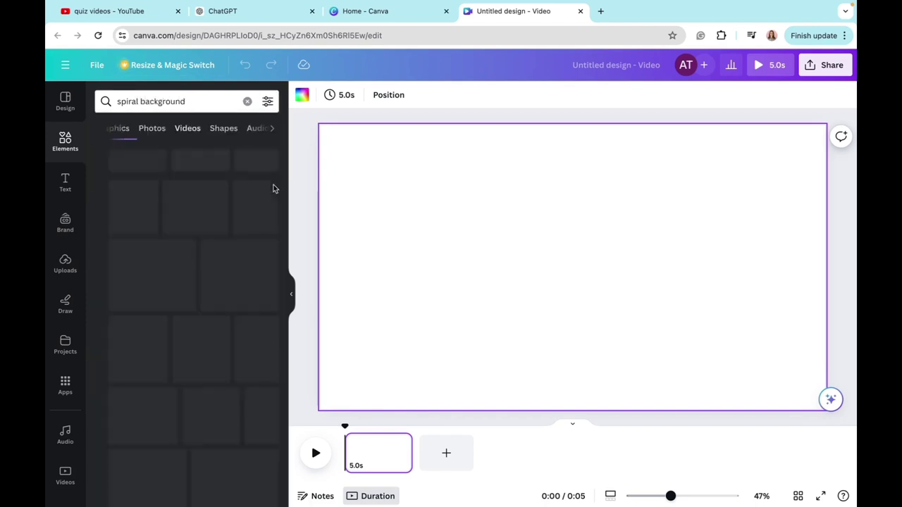
Step: Set the dark red 30-second spiral video as the page background and trim the clip to 15 seconds
scroll(184, 437, "down", 8)
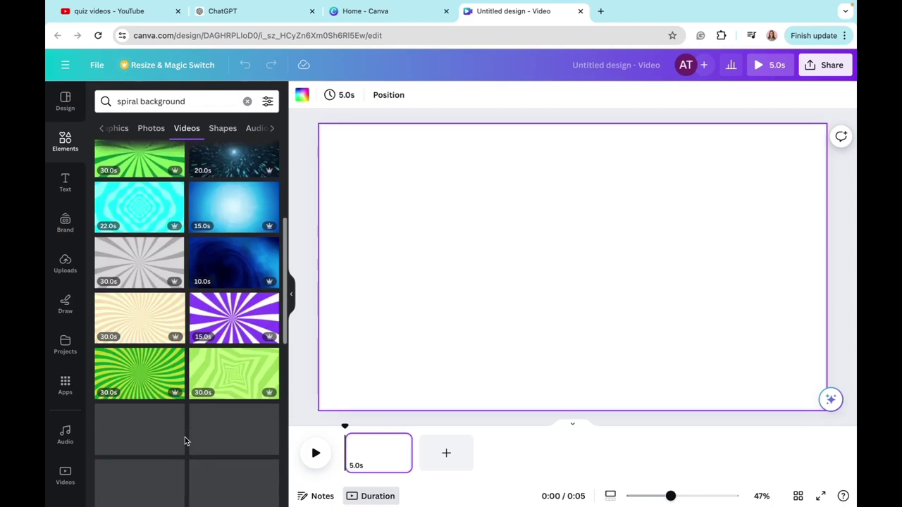
scroll(185, 437, "up", 10)
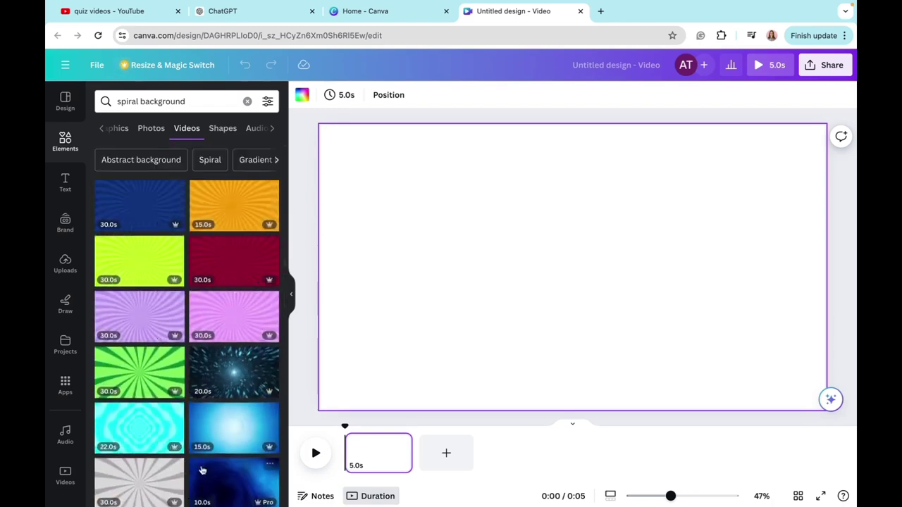
scroll(201, 450, "down", 3)
scroll(201, 469, "up", 2)
scroll(200, 468, "up", 3)
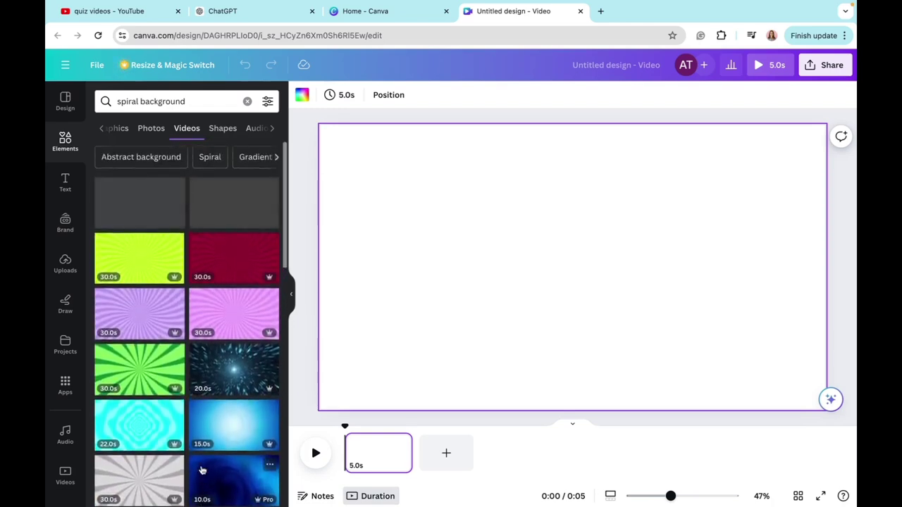
left_click(234, 268)
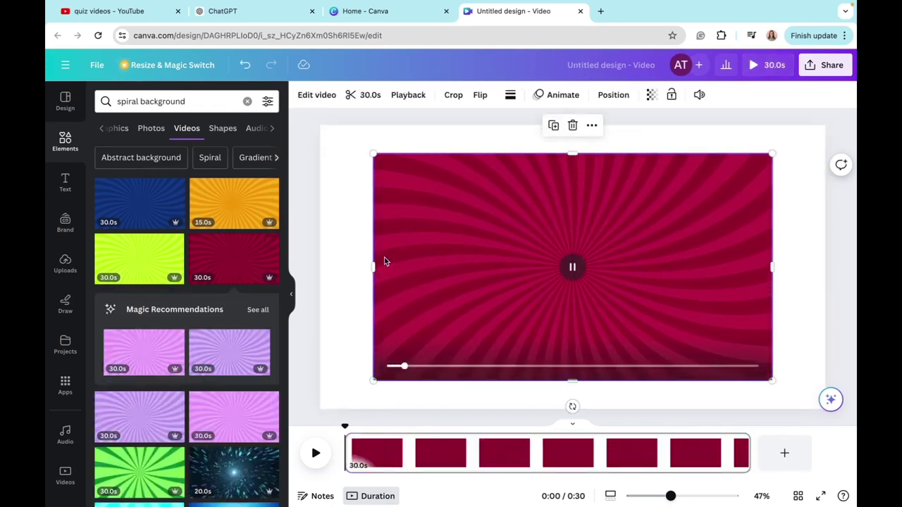
right_click(472, 266)
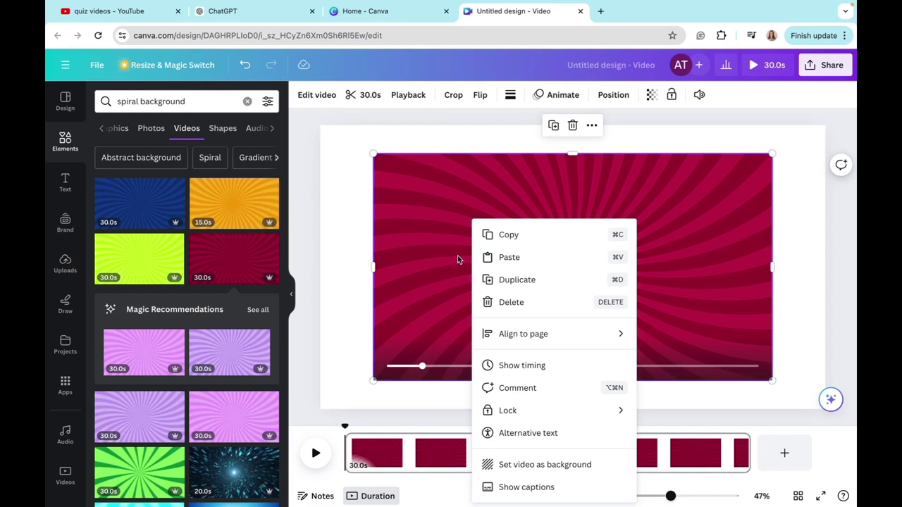
left_click(531, 466)
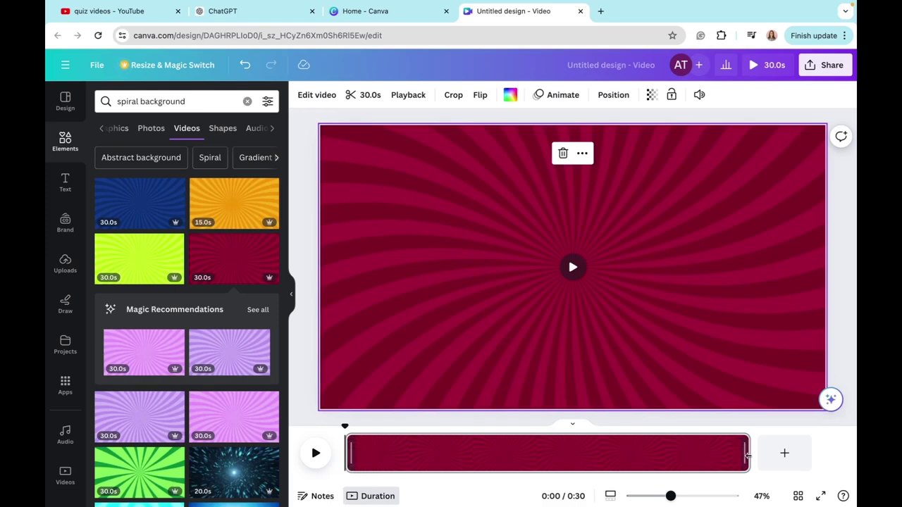
left_click_drag(745, 456, 548, 454)
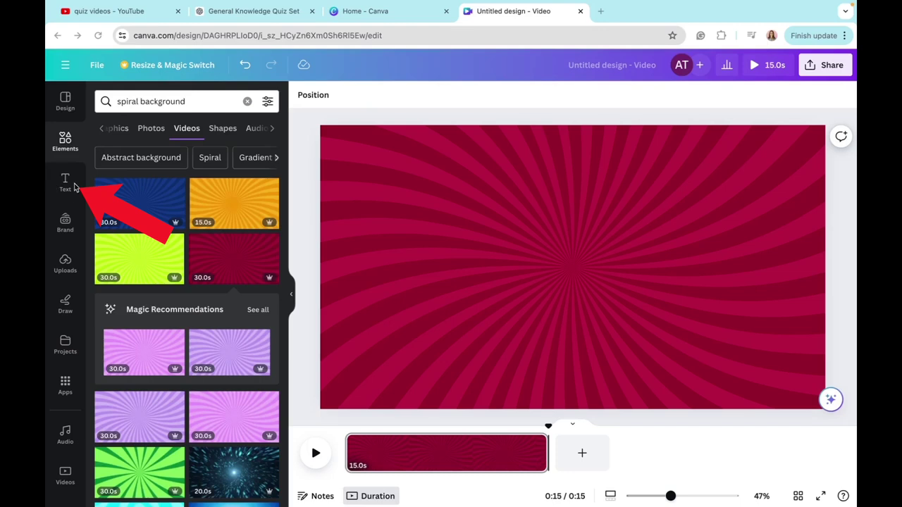
Step: Add a heading reading "Choose the Right Answer" and place it centred in the upper part of the page
left_click(57, 184)
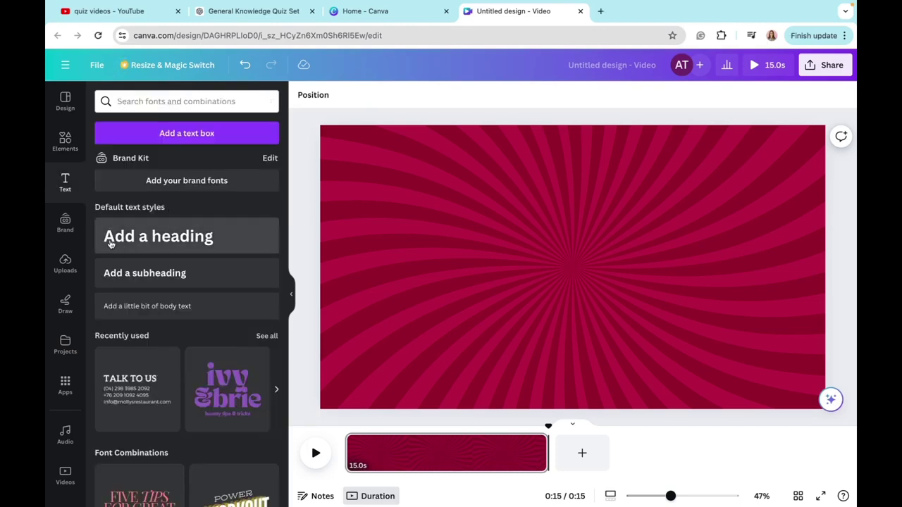
left_click(190, 239)
key("BackSpace")
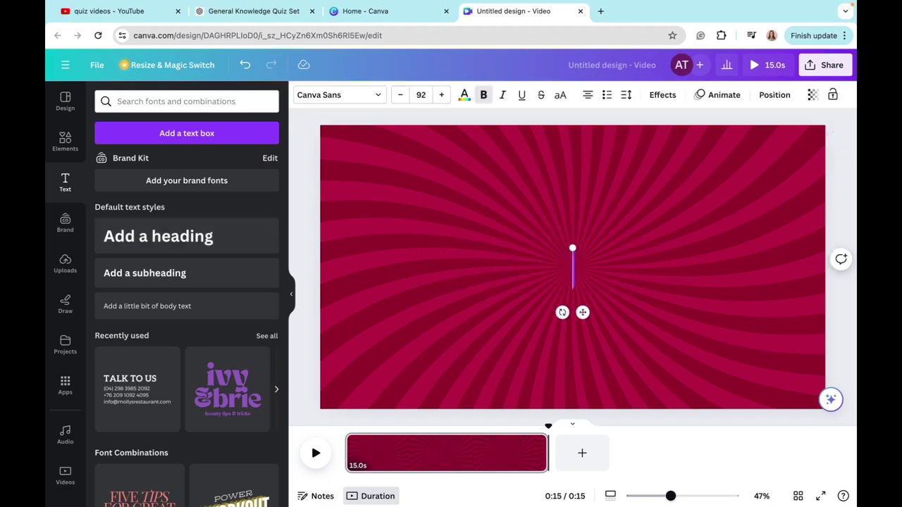
type("Choos")
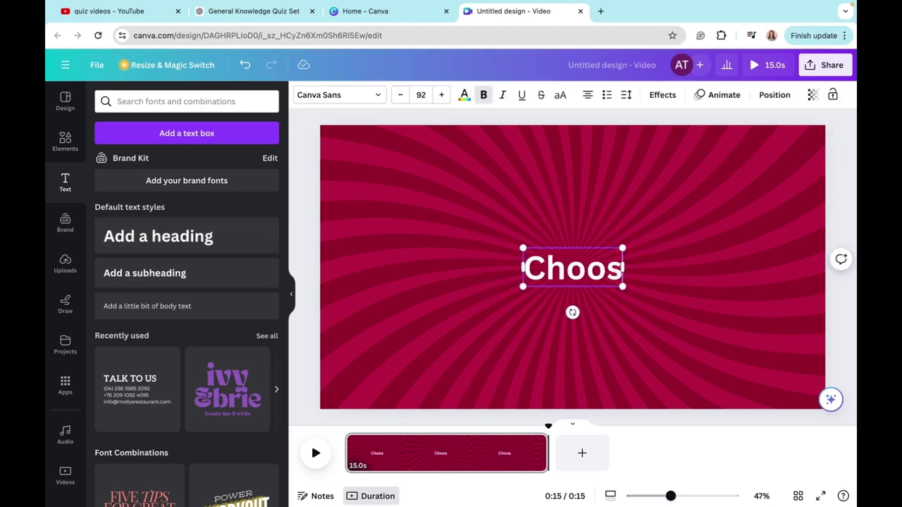
type("e the right Answer")
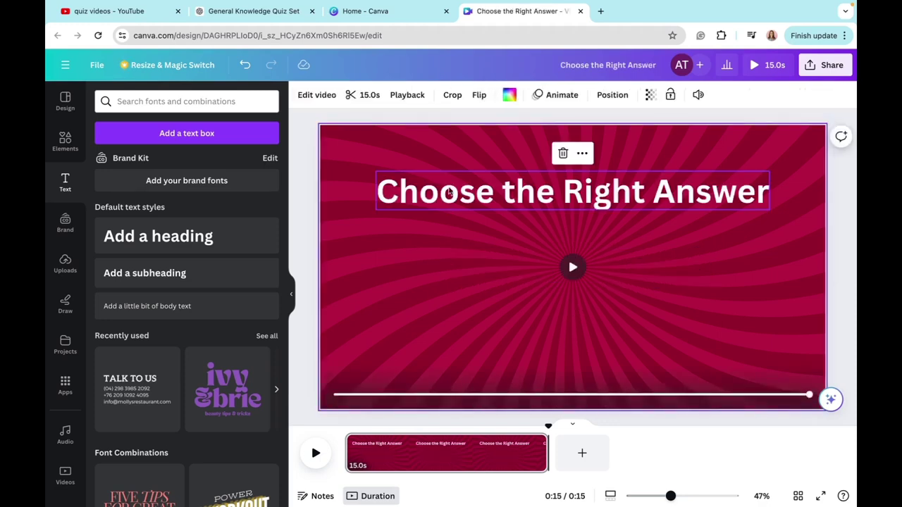
Step: Compare Poppins, Inter and Helvetica World on the heading, and set its font to League Spartan
left_click(449, 192)
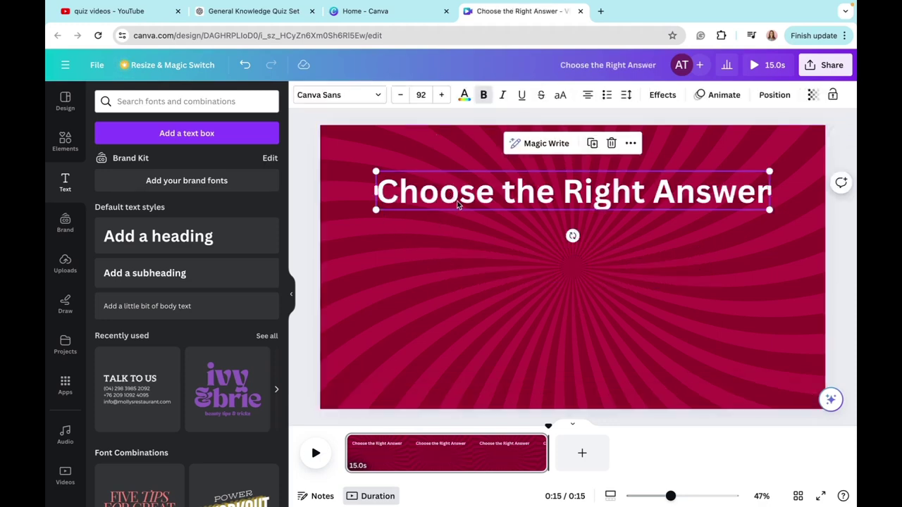
left_click(361, 99)
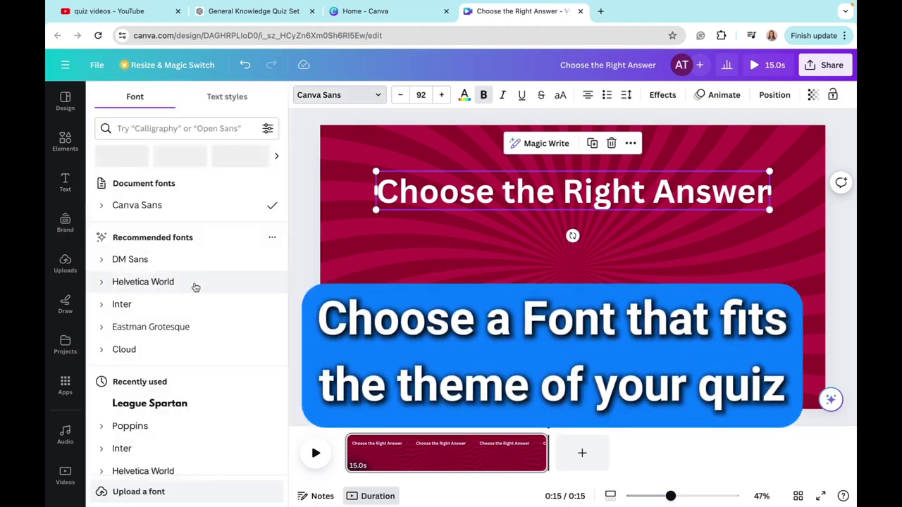
scroll(195, 287, "down", 3)
scroll(195, 288, "up", 2)
scroll(195, 288, "down", 7)
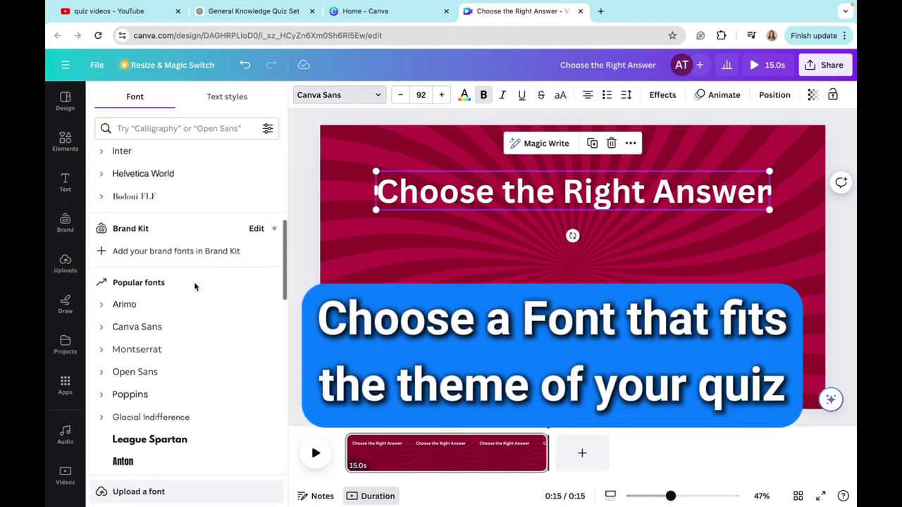
scroll(195, 287, "down", 4)
scroll(195, 287, "up", 8)
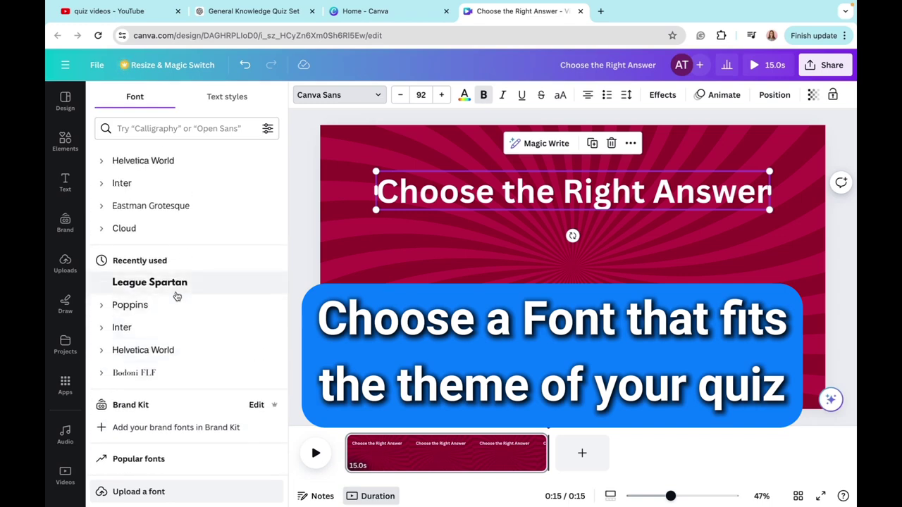
left_click(176, 290)
left_click(177, 305)
left_click(177, 327)
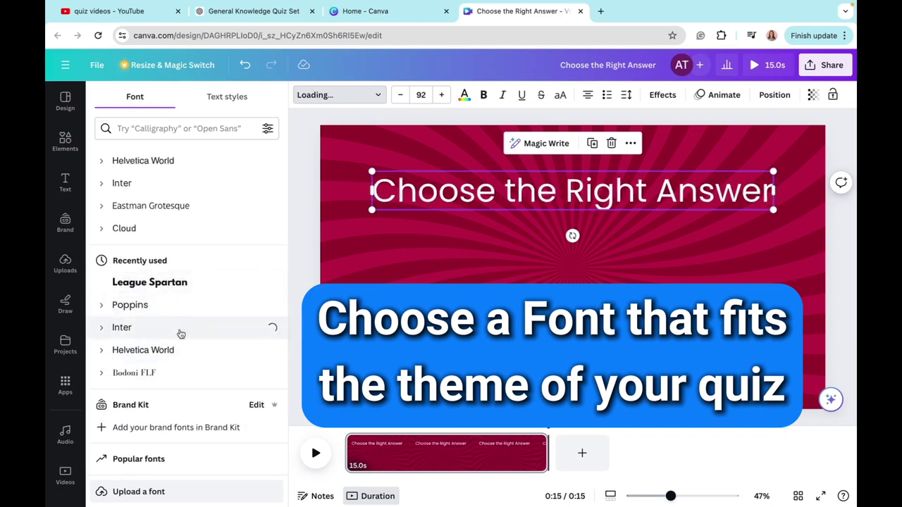
left_click(186, 350)
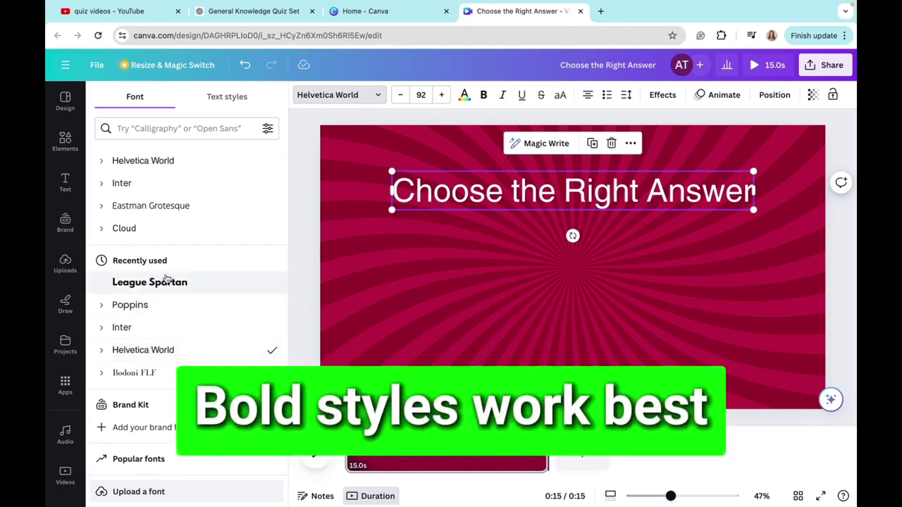
left_click(130, 284)
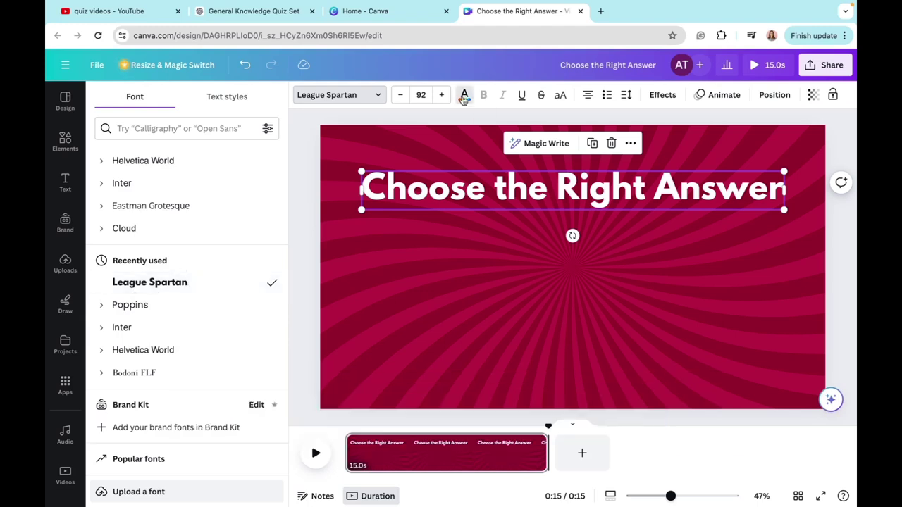
Step: Colour the heading yellow #ffde59 and lighten it to a custom pale yellow
left_click(465, 95)
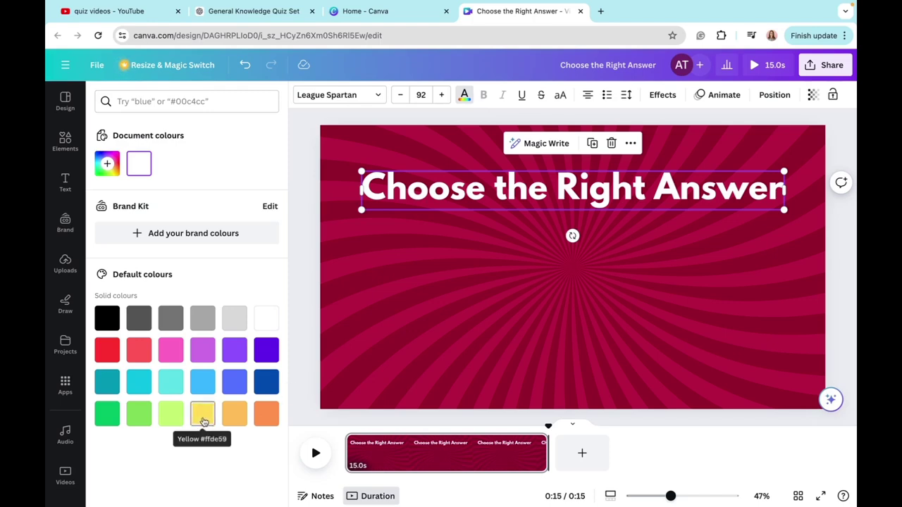
left_click(203, 417)
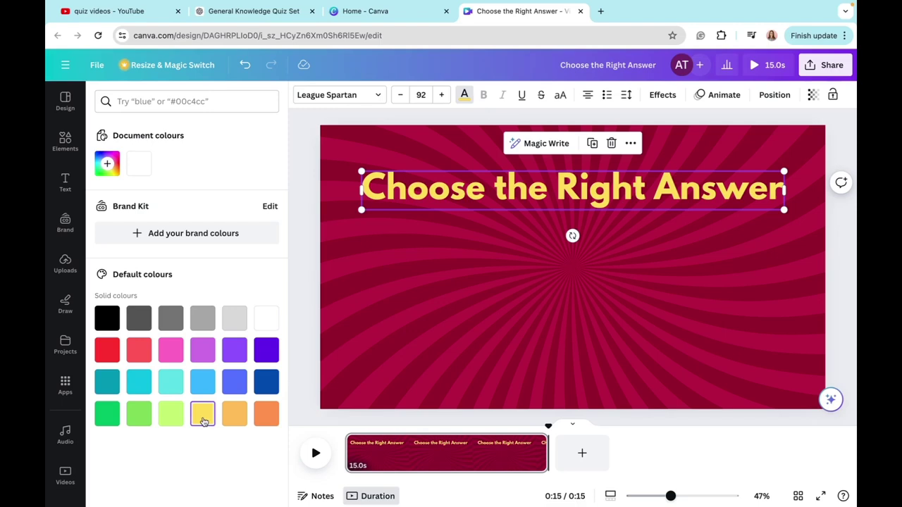
left_click(107, 174)
left_click_drag(202, 200, 165, 193)
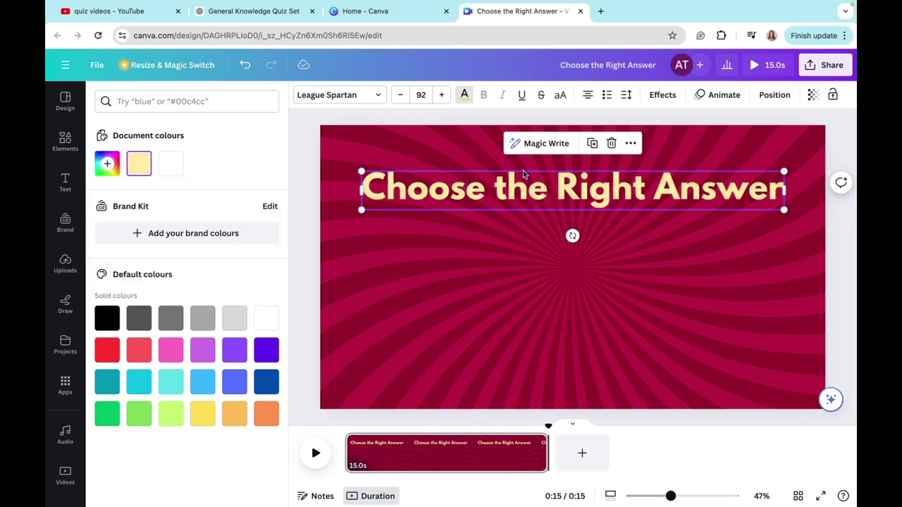
Step: Compare the Lift, Outline, Splice and Hollow effects on the heading, and apply the Shadow effect
left_click(662, 96)
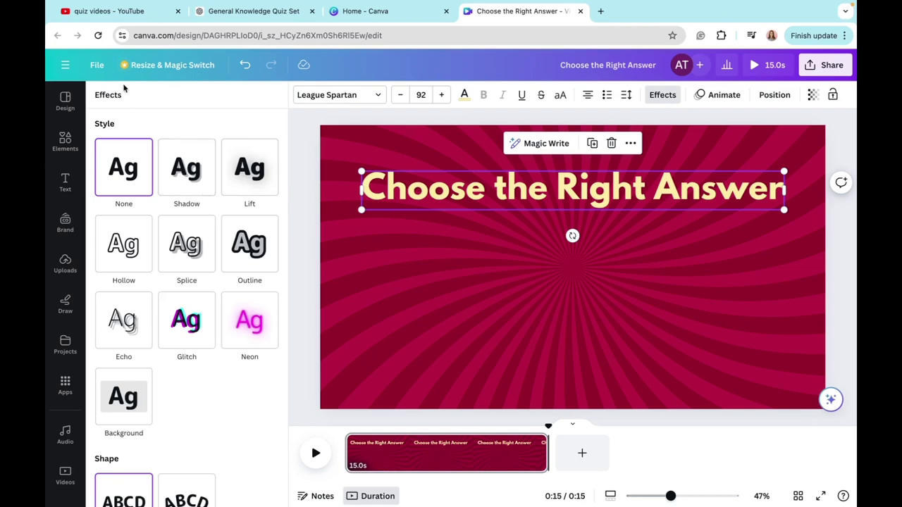
left_click(186, 188)
left_click(253, 183)
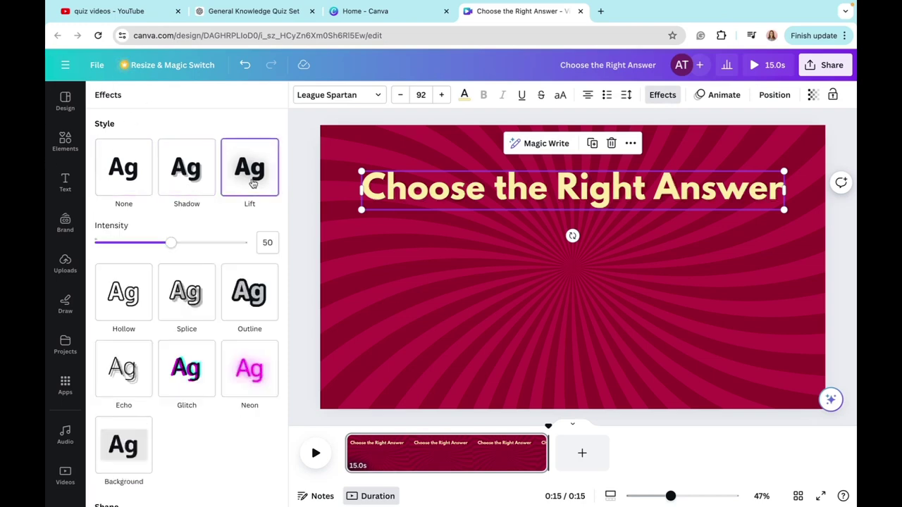
scroll(250, 232, "down", 2)
left_click(249, 263)
left_click(174, 216)
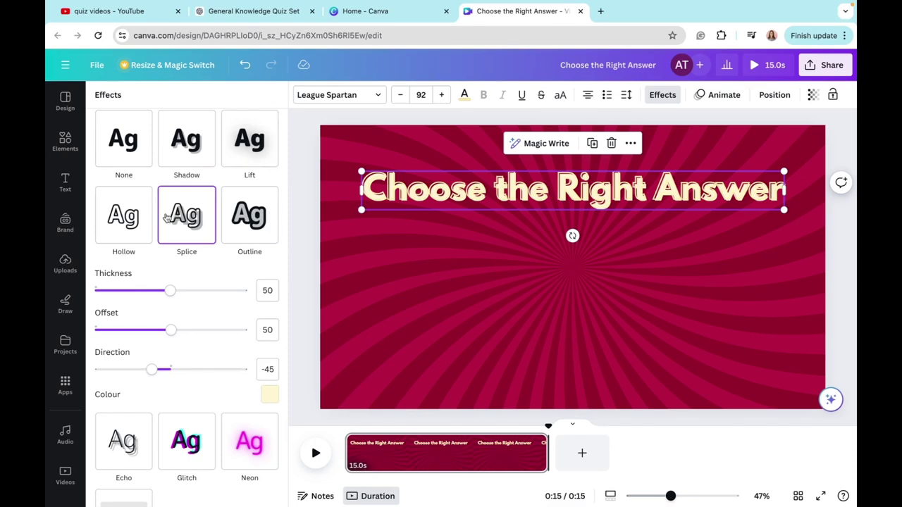
left_click(123, 215)
scroll(126, 218, "up", 1)
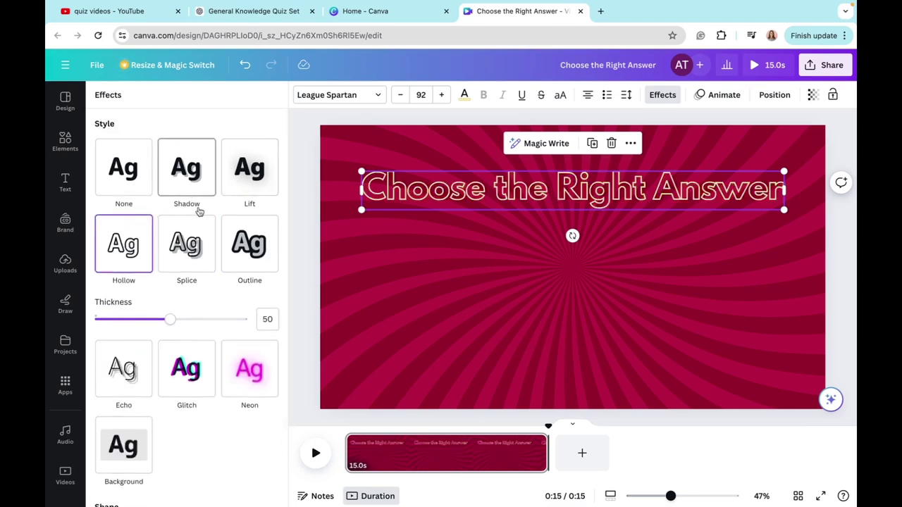
left_click(183, 173)
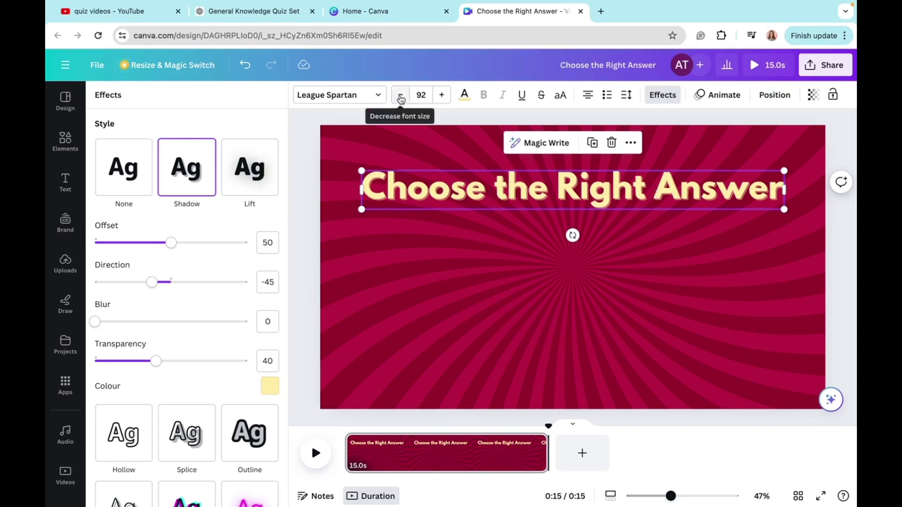
Step: Reduce the heading's font size to 90 and move it slightly closer to the page's upper edge
left_click(400, 95)
left_click(401, 95)
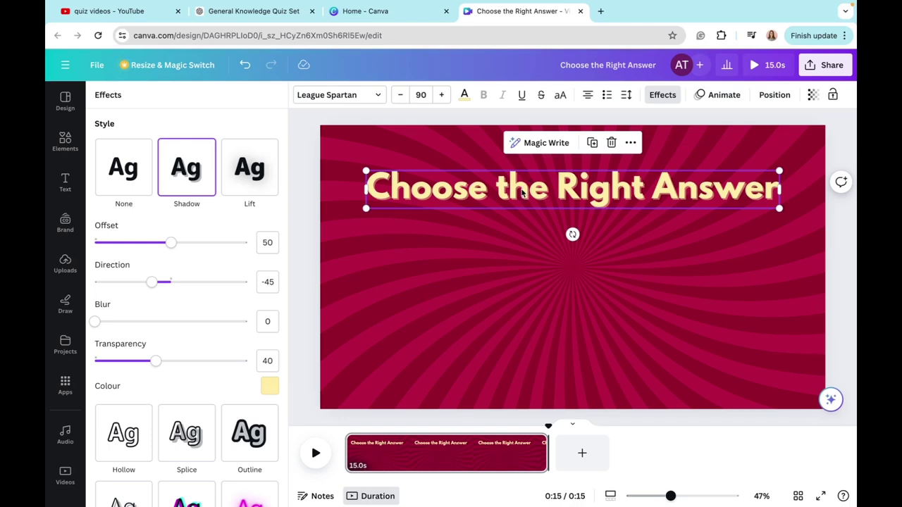
left_click_drag(522, 194, 522, 174)
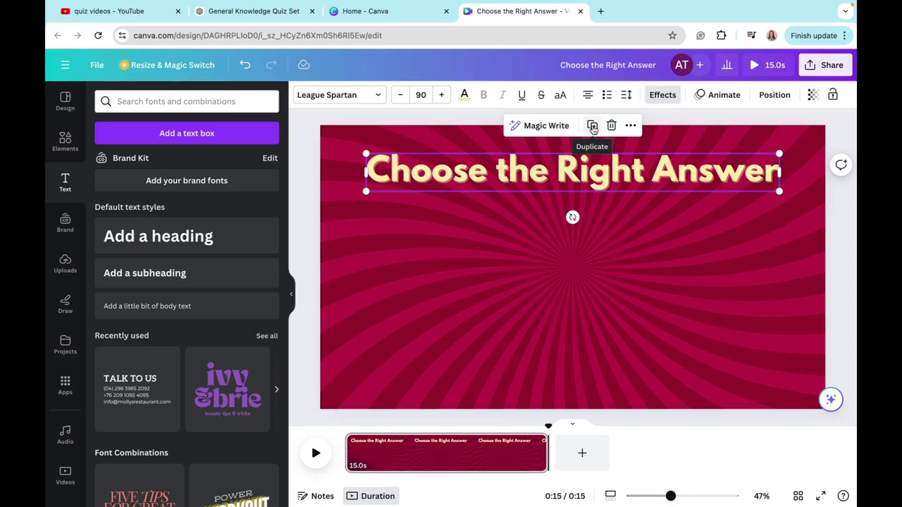
Step: Duplicate the heading, place the copy directly below the original, and remove the copy's shadow effect
left_click(593, 127)
left_click_drag(564, 175, 552, 212)
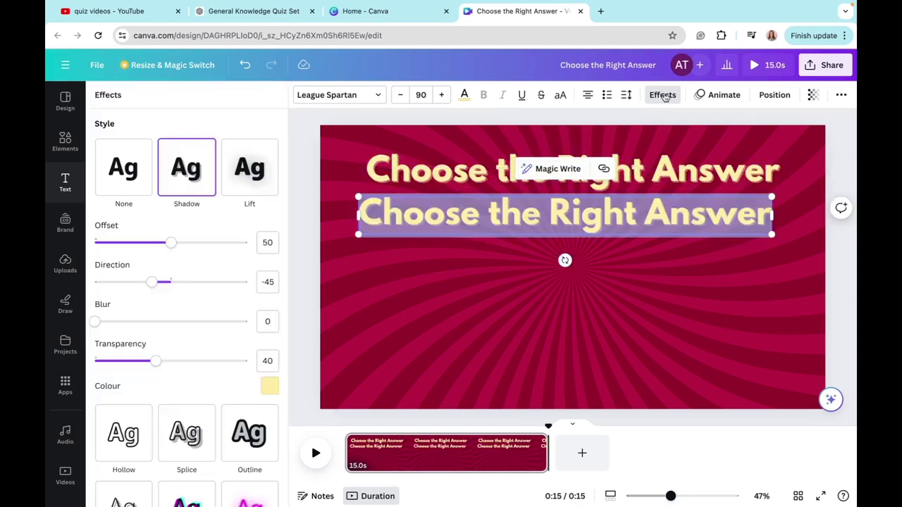
left_click(125, 184)
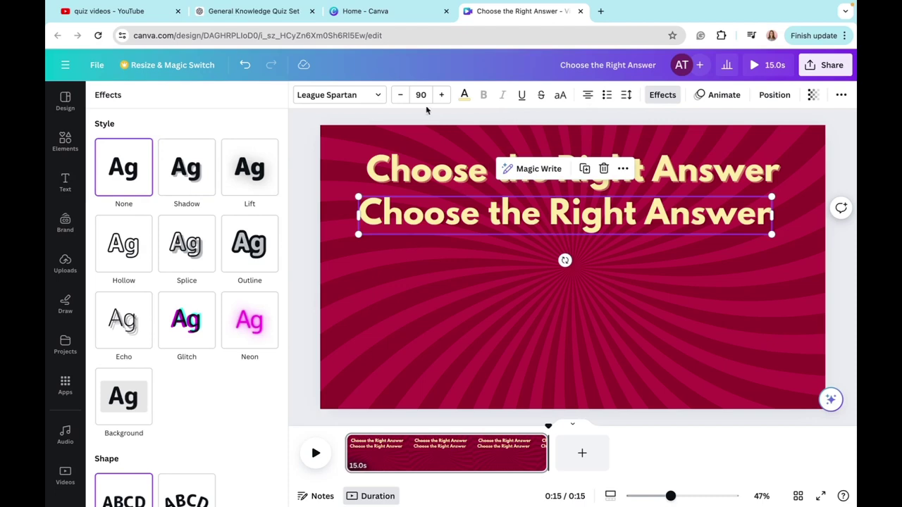
Step: Reduce the font size of the duplicated heading to 73
left_click(400, 95)
left_click(401, 95)
left_click(400, 95)
left_click(400, 95)
left_click(401, 95)
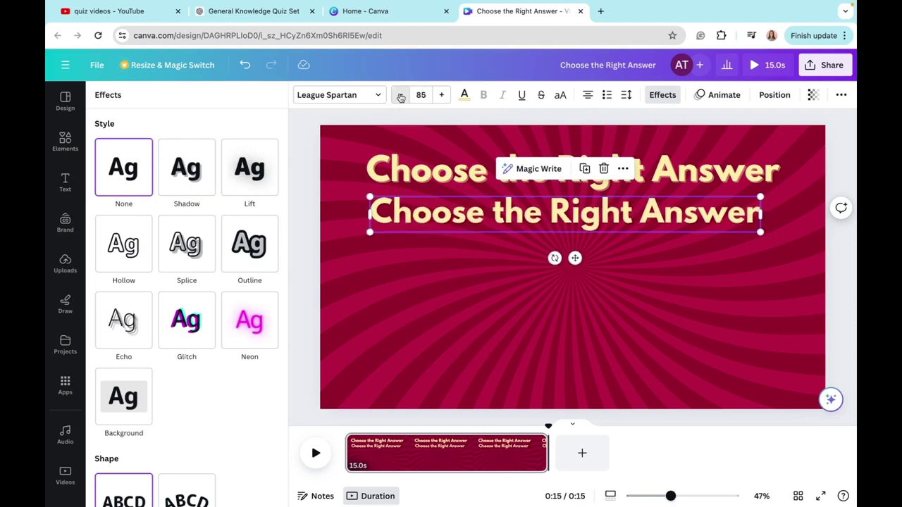
left_click(401, 95)
left_click(400, 95)
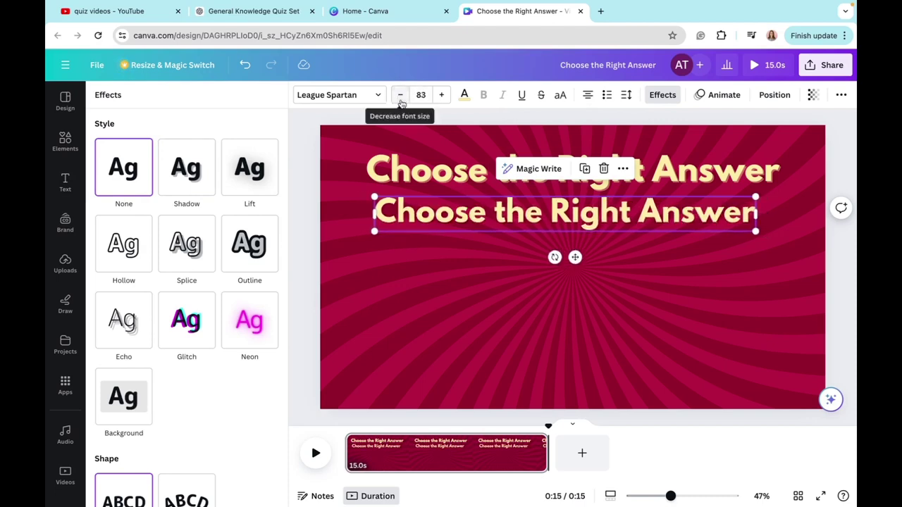
left_click(397, 95)
left_click(398, 95)
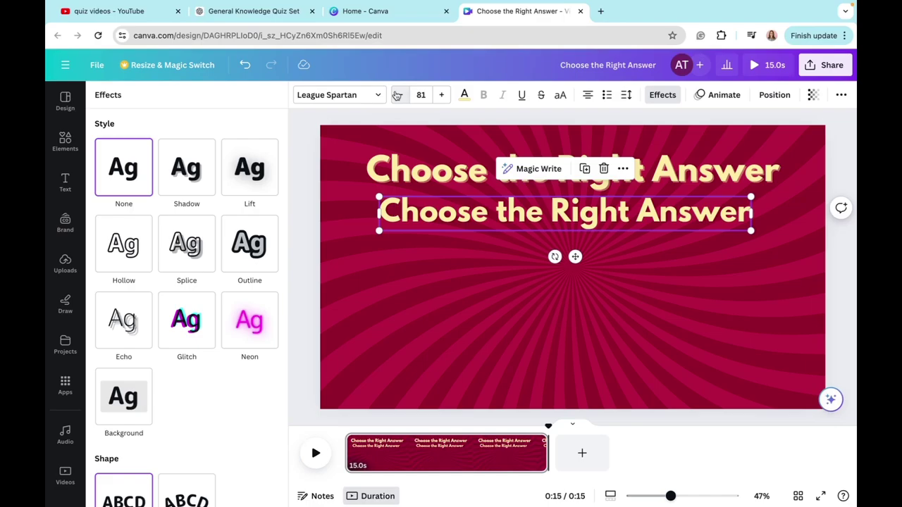
left_click(397, 95)
left_click(397, 95)
left_click(398, 95)
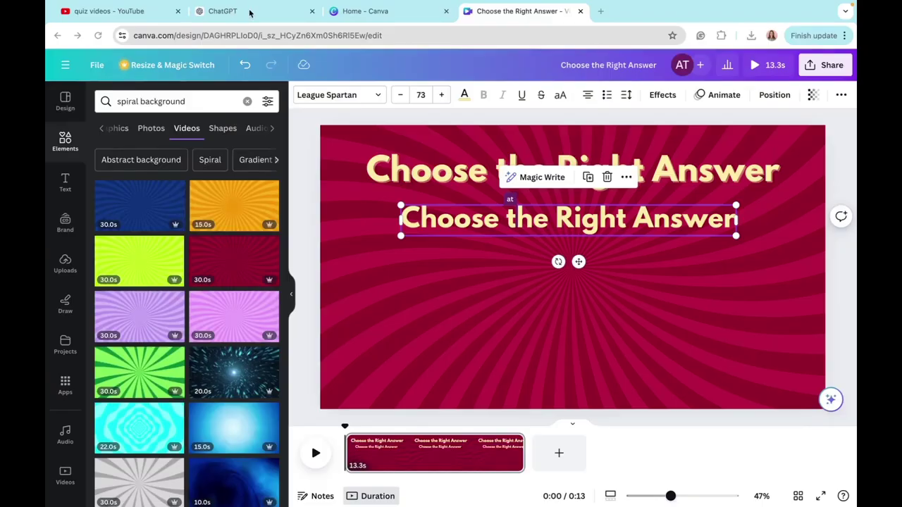
Step: Switch to ChatGPT and copy the first question, "The capital of France is ___.", from the quiz table
left_click(257, 14)
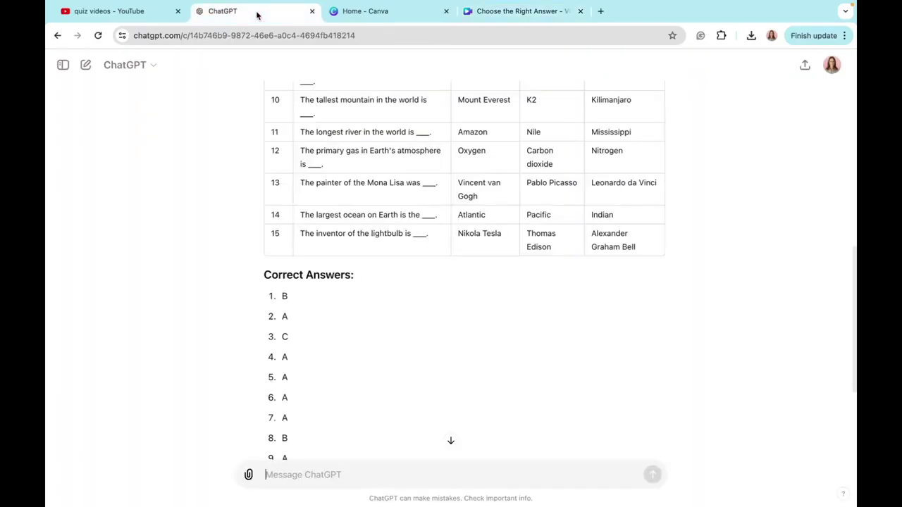
scroll(310, 155, "up", 5)
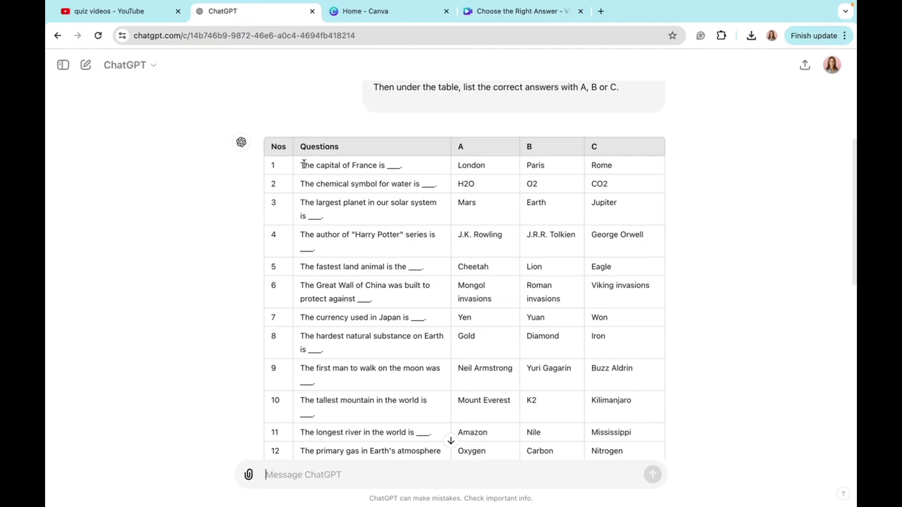
left_click_drag(303, 164, 409, 167)
key("super+c")
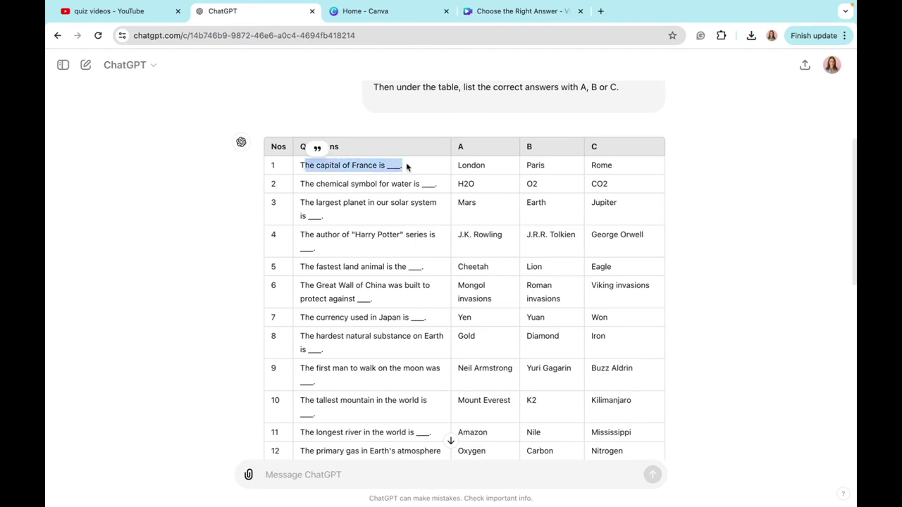
Step: Switch back to the Canva design and replace the duplicated heading's text with the copied question
left_click(525, 12)
double_click(486, 217)
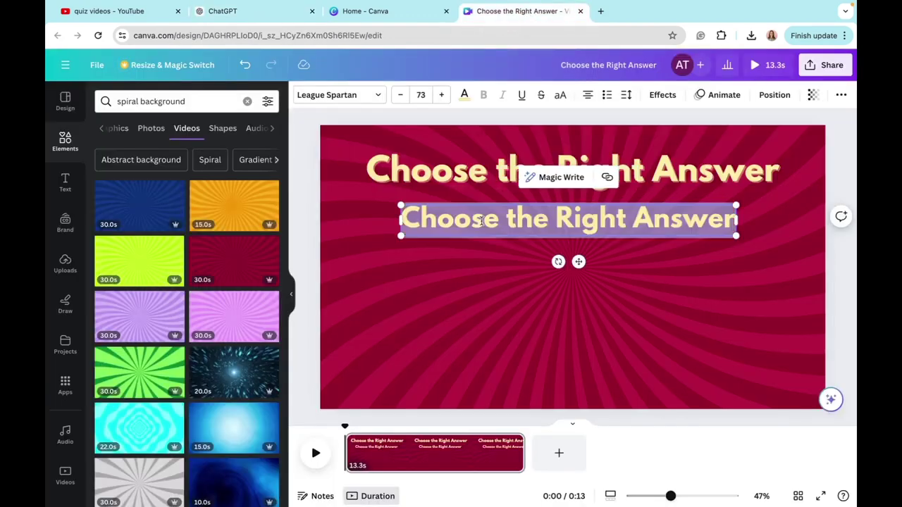
key("BackSpace")
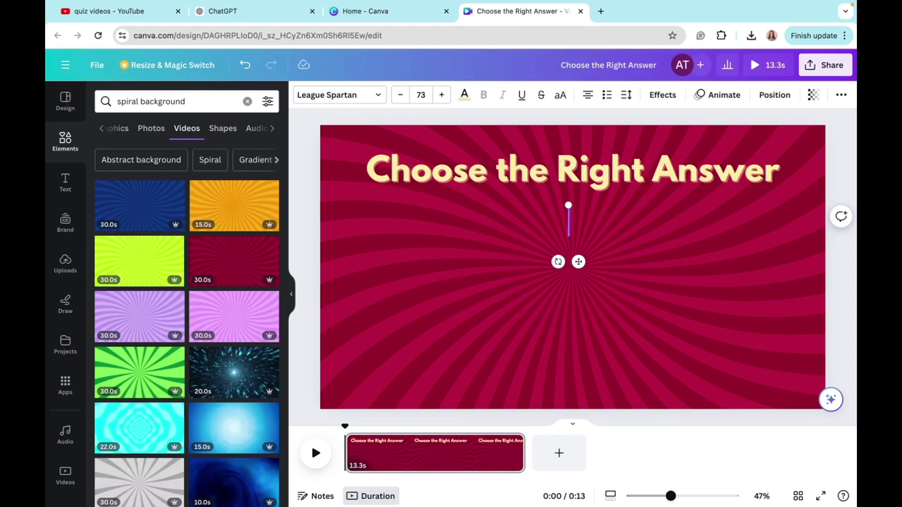
key("super+v")
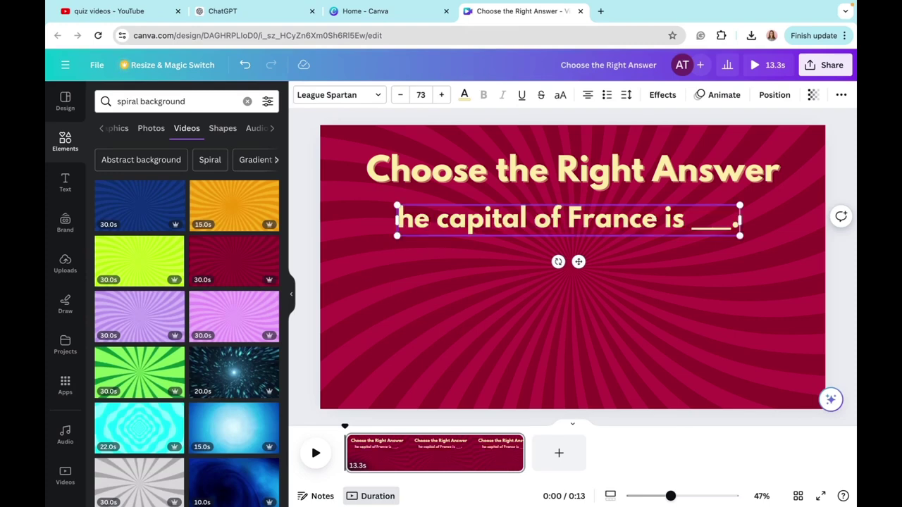
Step: Reduce the question text's font size to 60
left_click(400, 95)
left_click(400, 95)
left_click(399, 96)
left_click(399, 95)
left_click(400, 96)
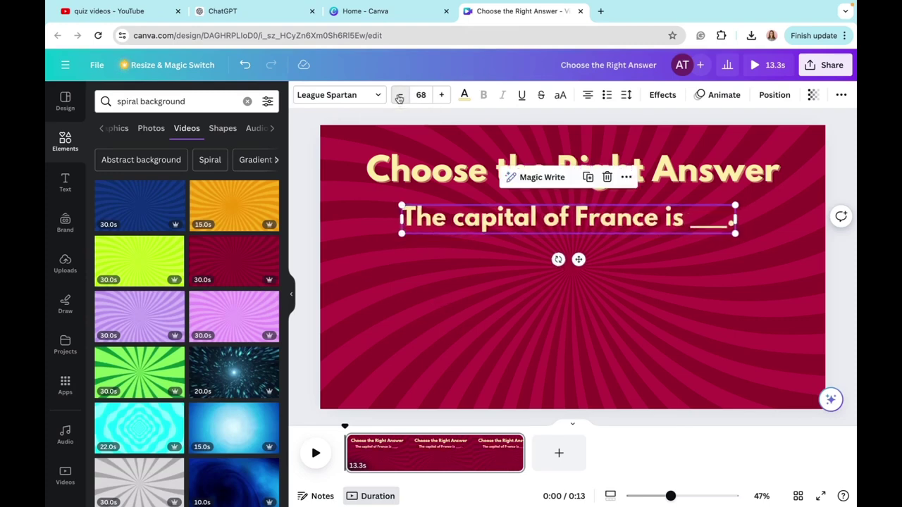
left_click(400, 95)
left_click(400, 95)
left_click(399, 95)
left_click(399, 95)
left_click(399, 95)
left_click(400, 95)
left_click(400, 95)
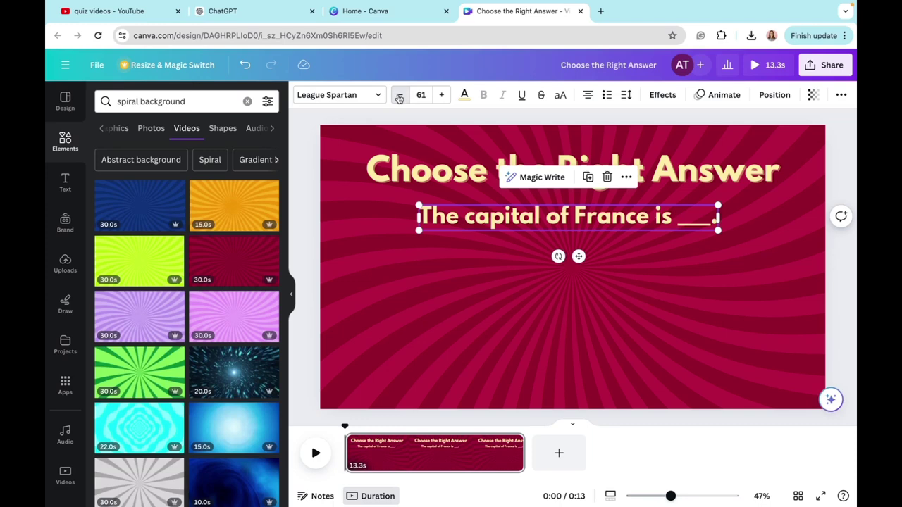
left_click(399, 95)
Step: Colour the question text white
left_click(464, 95)
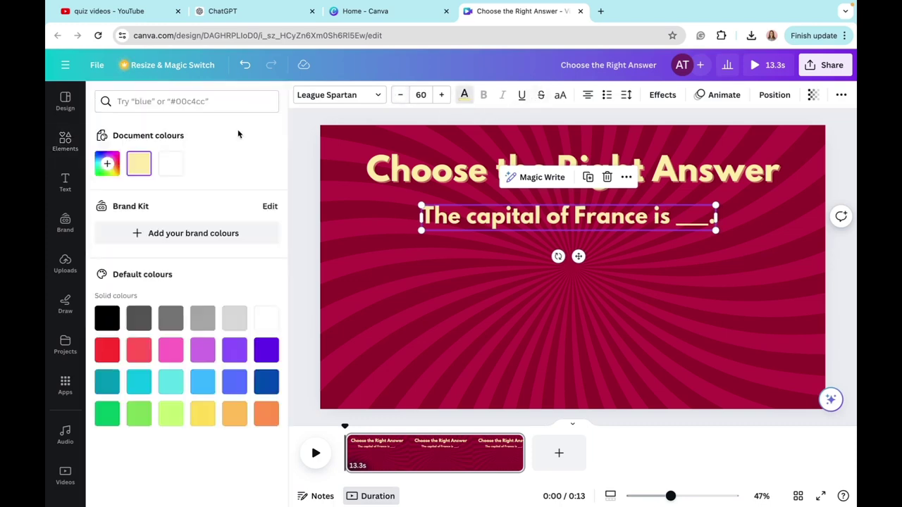
left_click(171, 168)
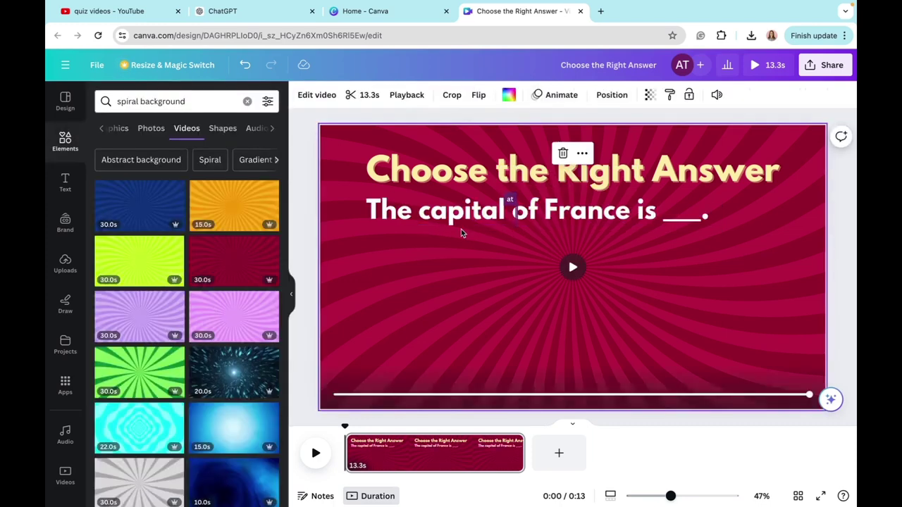
left_click(455, 224)
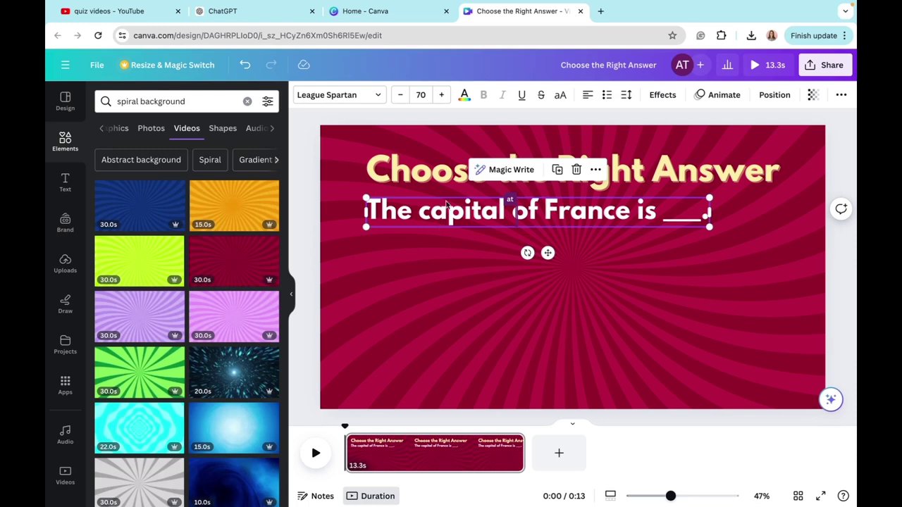
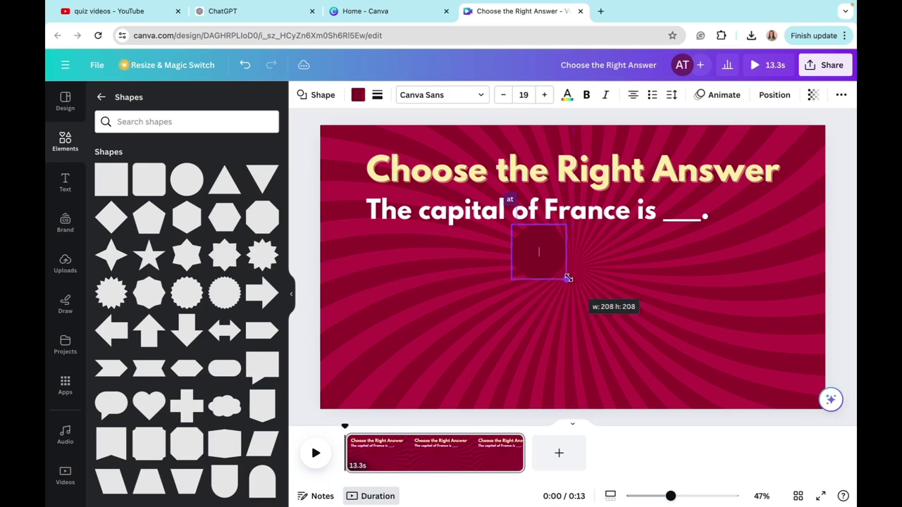
Step: Fill the circle below the question with black and give it a solid border of weight 9
left_click(358, 95)
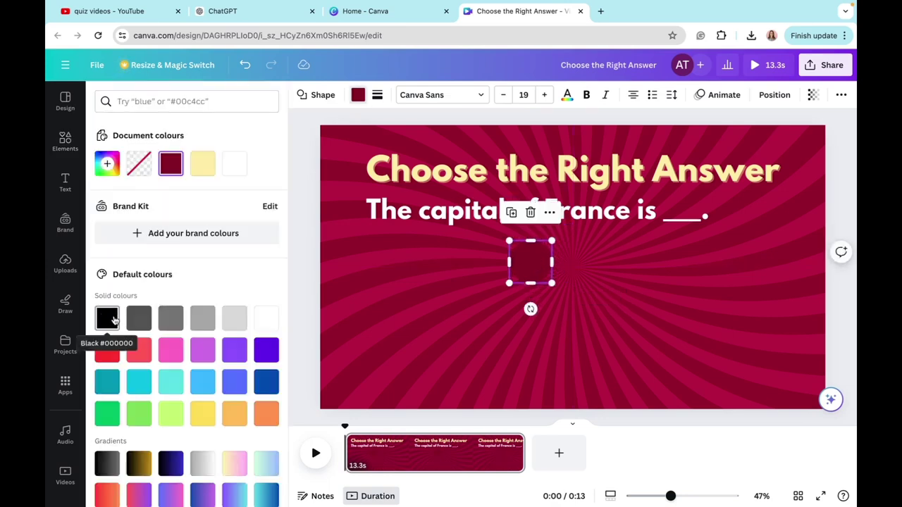
left_click(111, 321)
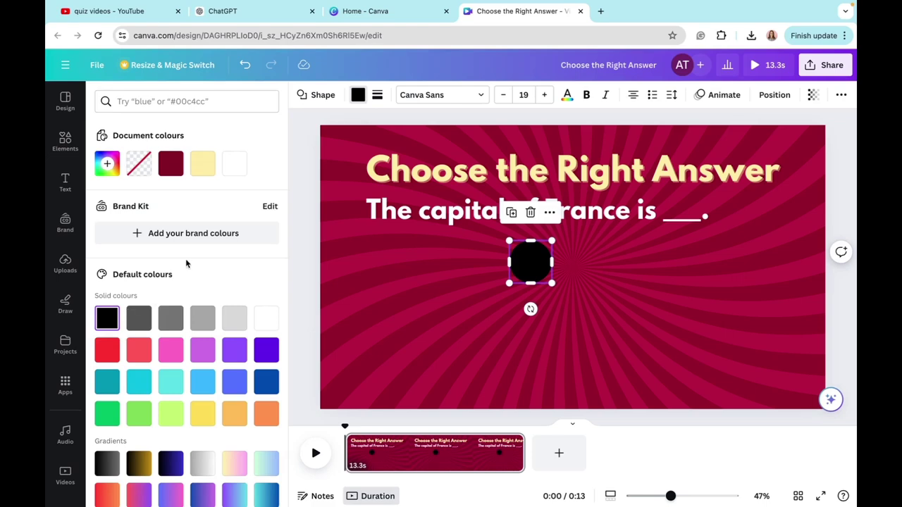
left_click(378, 99)
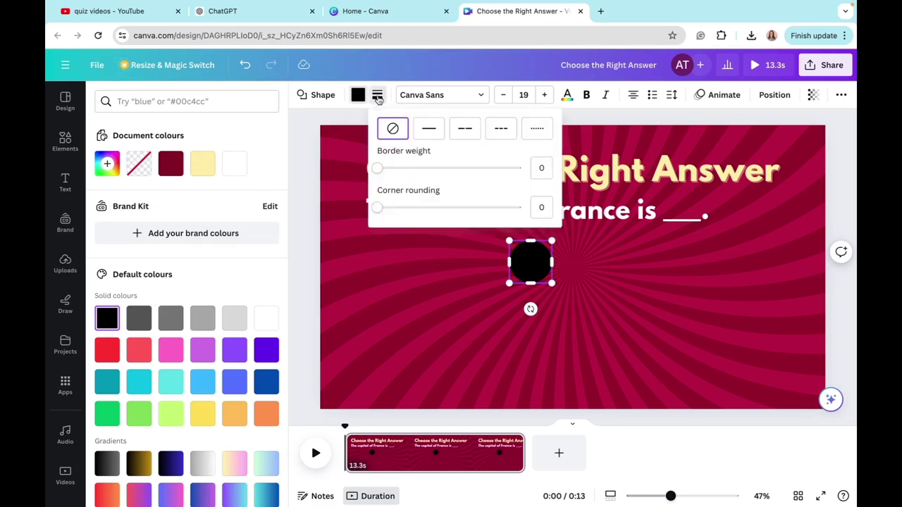
left_click(429, 135)
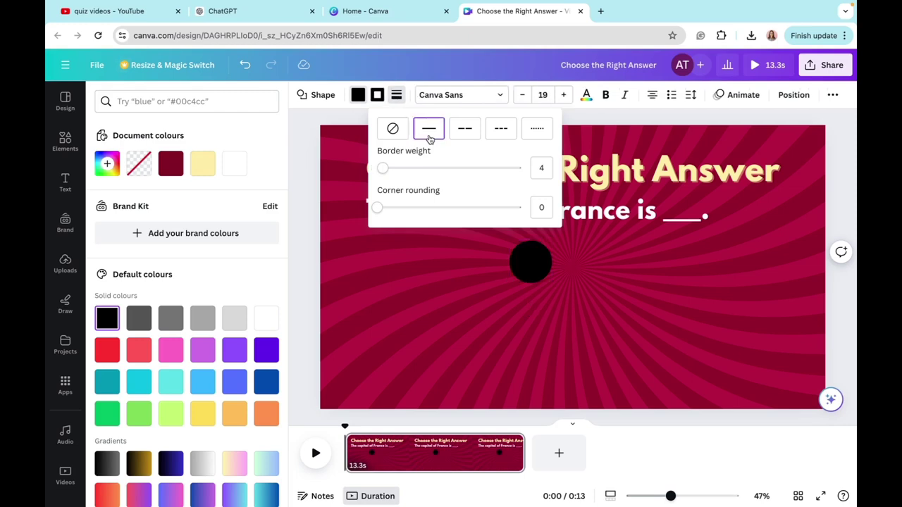
left_click_drag(388, 167, 390, 168)
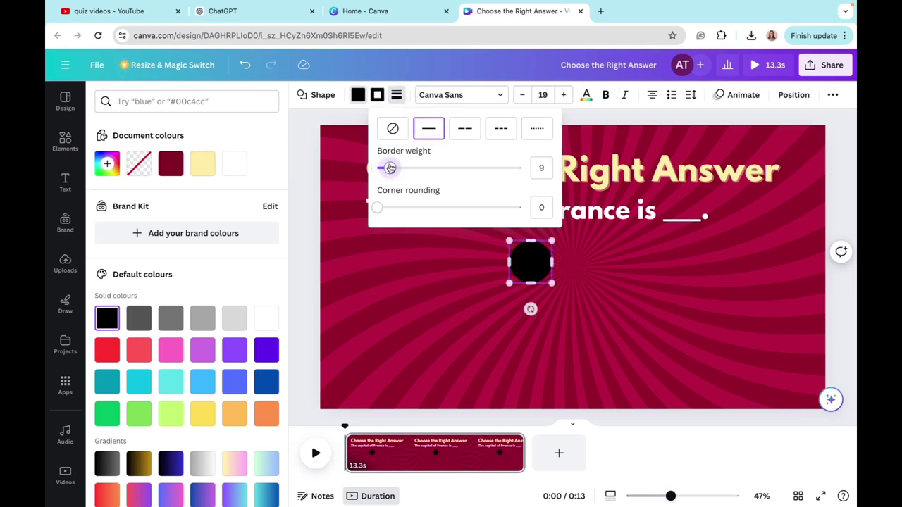
Step: Colour the circle's border white and move the circle to the left of the question text
left_click(378, 102)
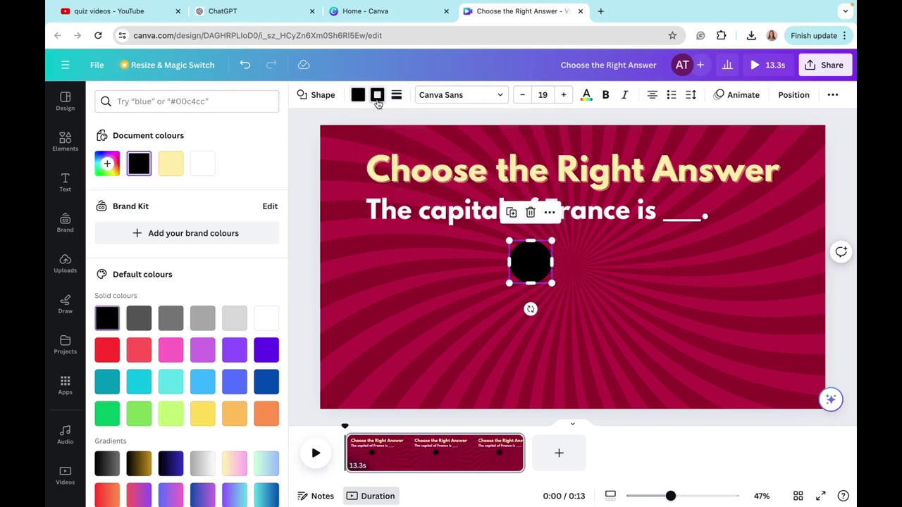
left_click(211, 167)
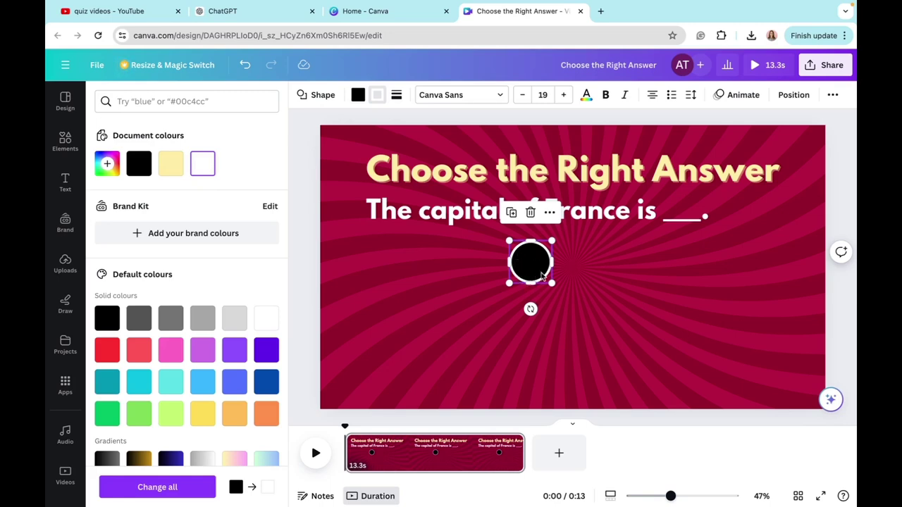
left_click_drag(541, 276, 363, 236)
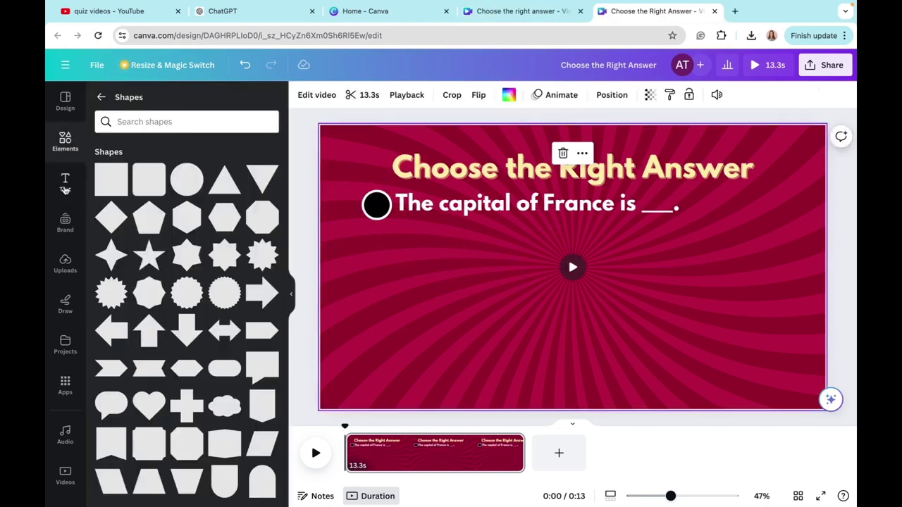
Step: Add a subheading text box to the slide and replace its text with 1
left_click(65, 182)
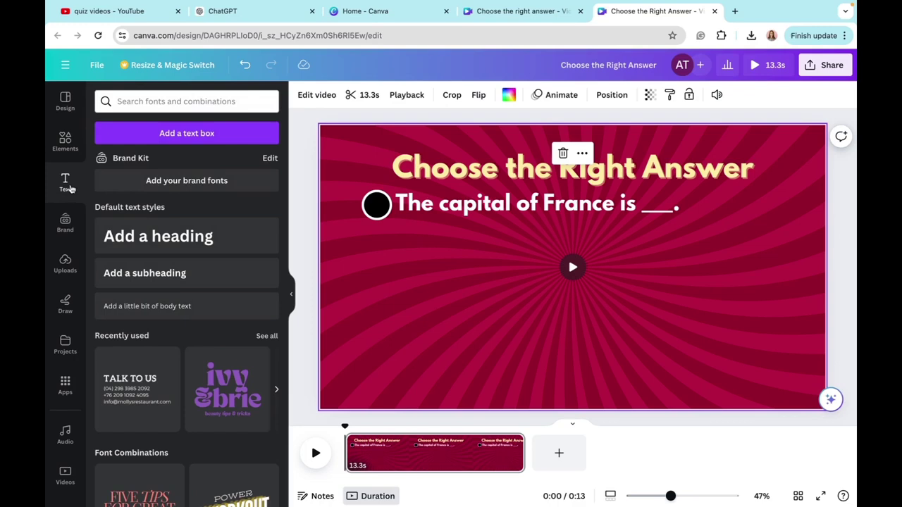
left_click(175, 281)
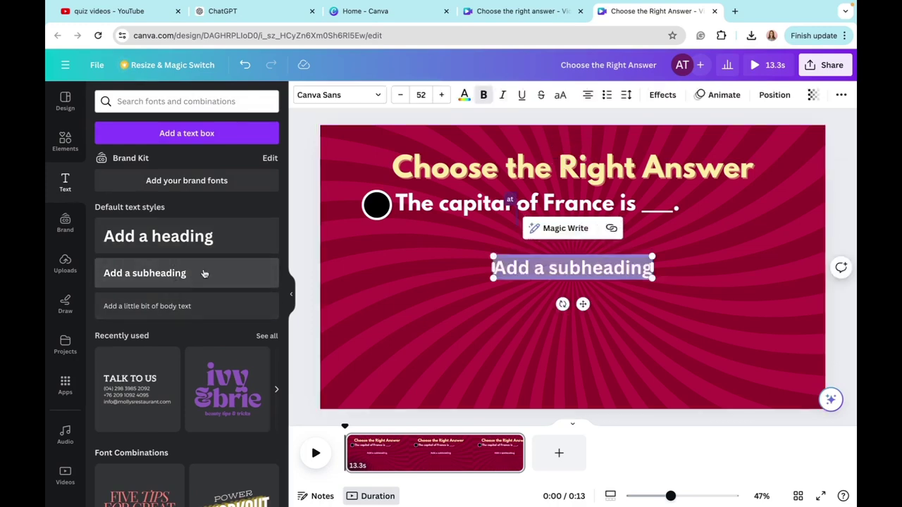
key("BackSpace")
type("A")
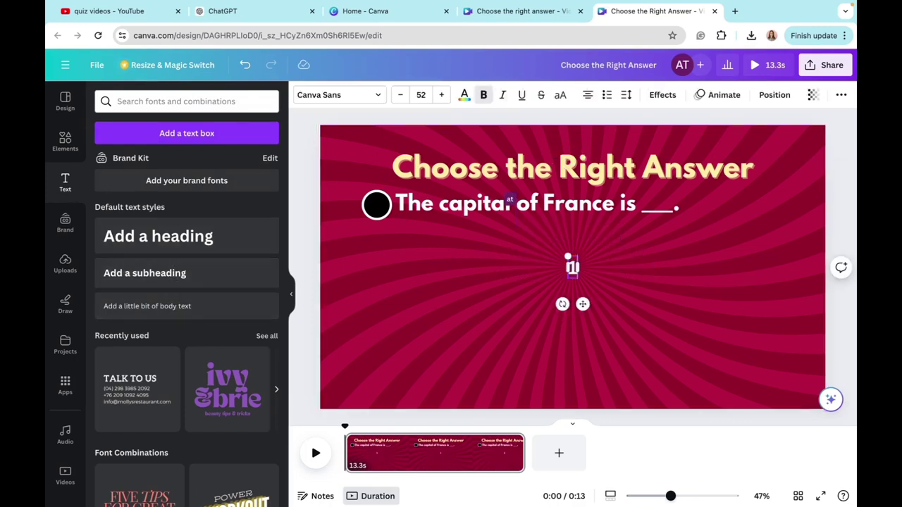
Step: Set the number's font to League Spartan and place it inside the black circle beside the question
left_click(335, 95)
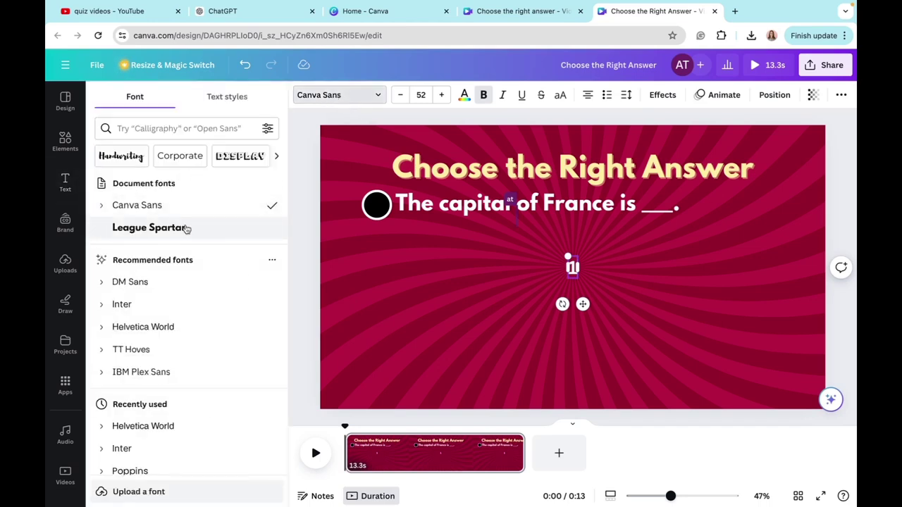
left_click(157, 230)
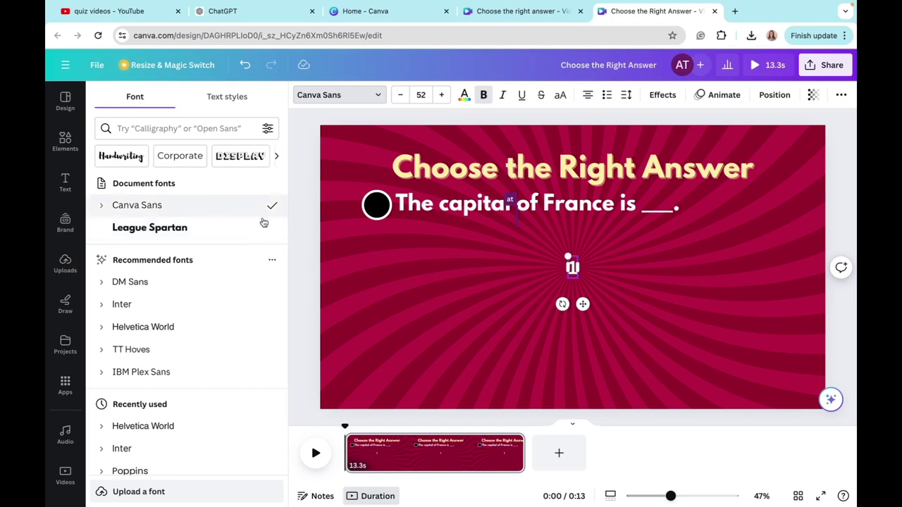
left_click(169, 227)
left_click_drag(582, 304, 391, 244)
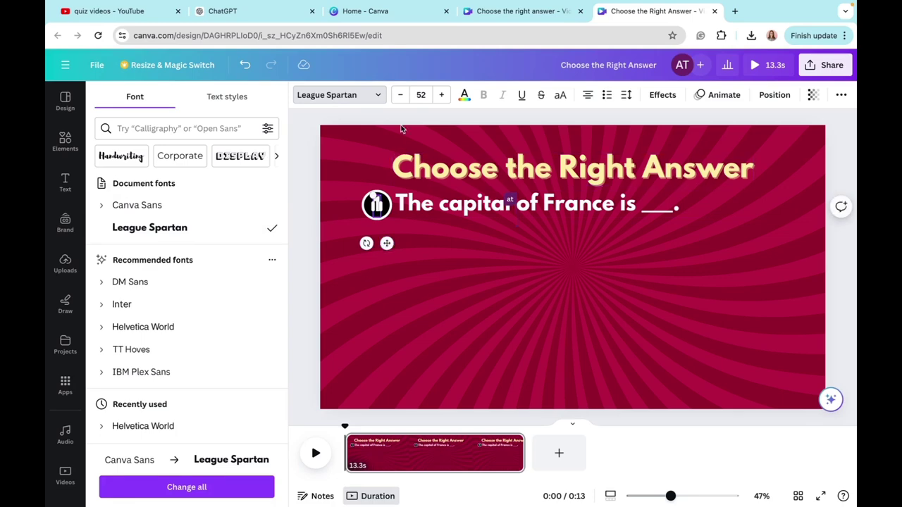
Step: Colour the number 1 in the circle pale yellow to match the heading
scroll(461, 225, "down", 2)
scroll(456, 259, "up", 5)
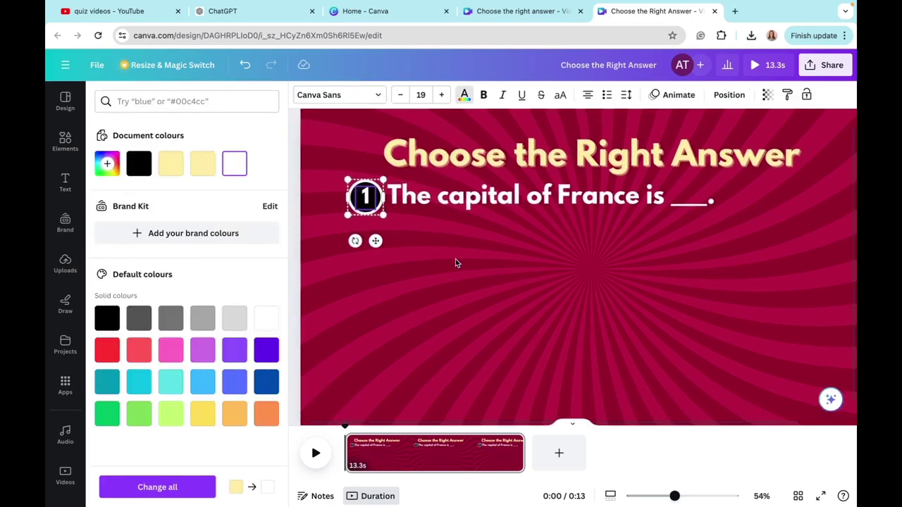
scroll(455, 258, "up", 1)
scroll(456, 259, "left", 1)
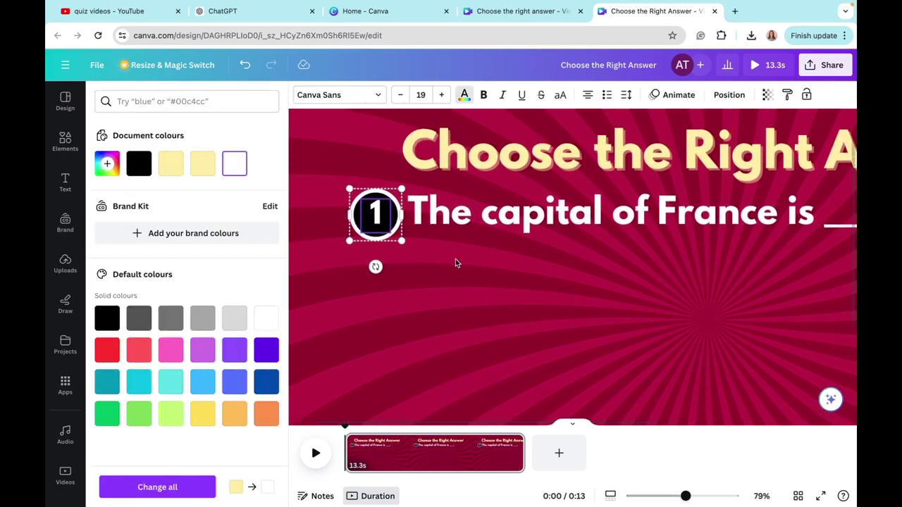
left_click(202, 164)
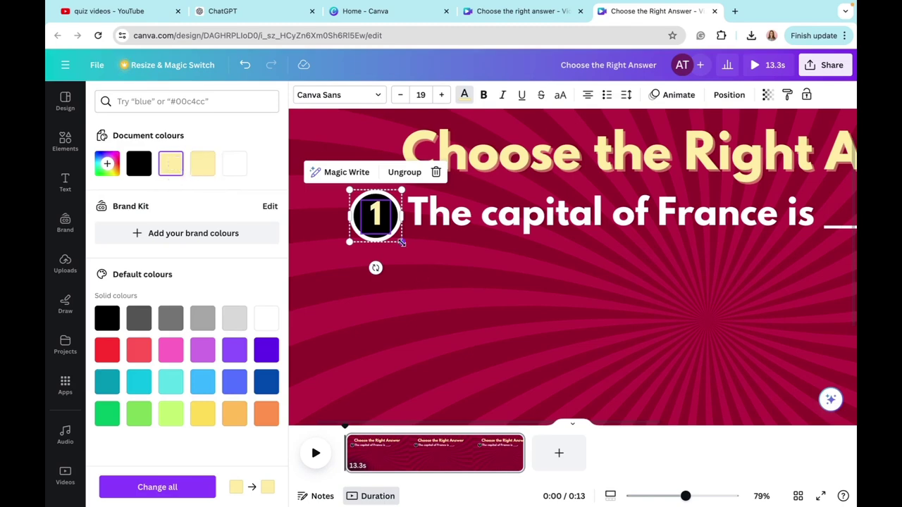
left_click_drag(401, 243, 403, 240)
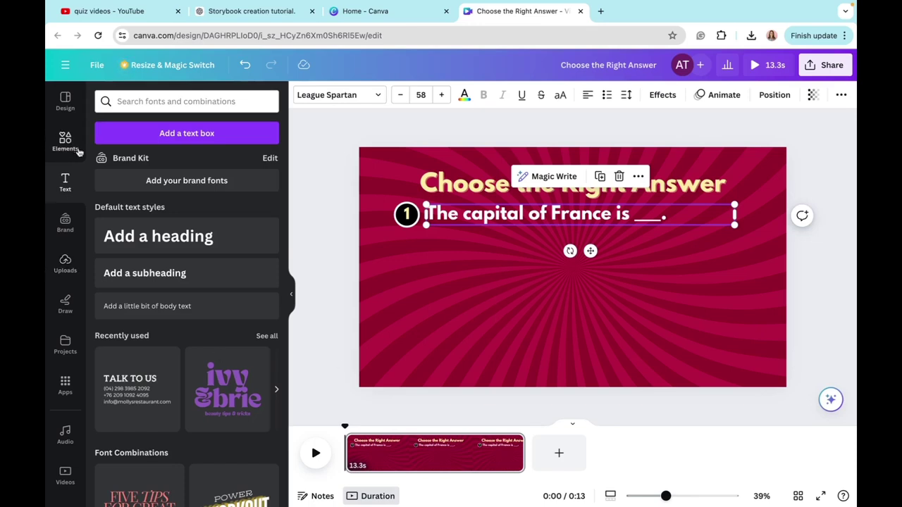
Step: Add a rounded square shape to the slide and fill it with white
left_click(58, 143)
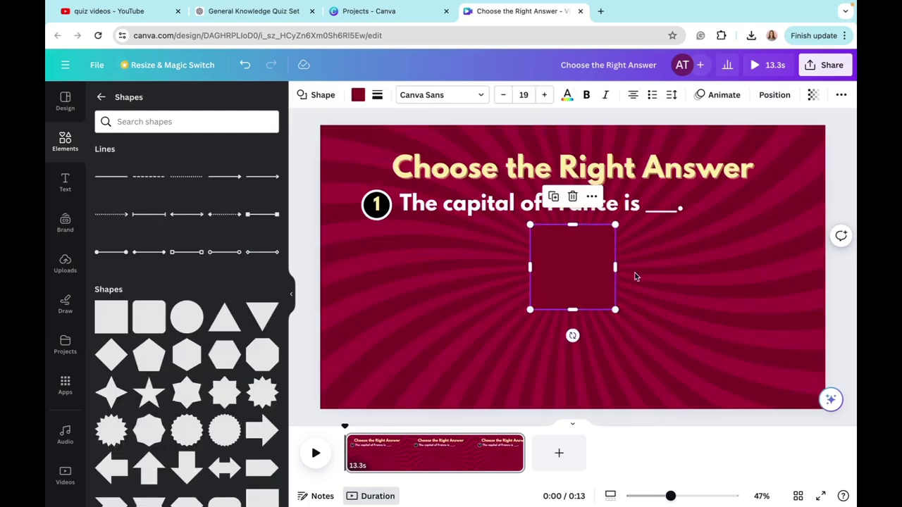
left_click(358, 96)
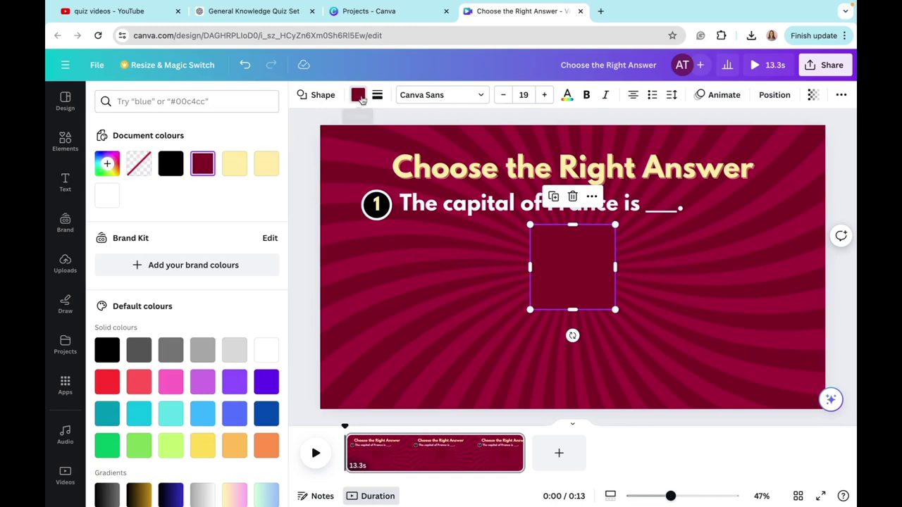
left_click(104, 200)
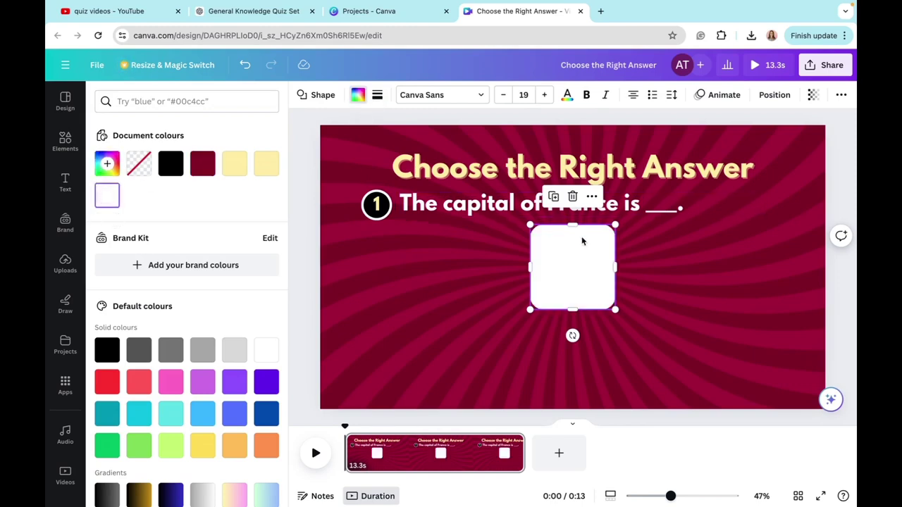
Step: Reshape the white shape into a long, flat rounded bar and place it just below the right end of the question
left_click_drag(573, 226, 574, 281)
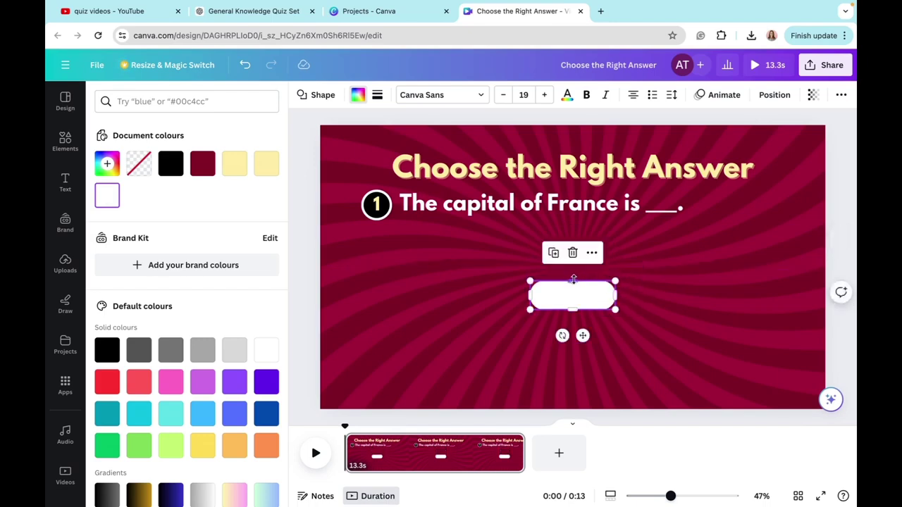
left_click_drag(613, 299, 756, 233)
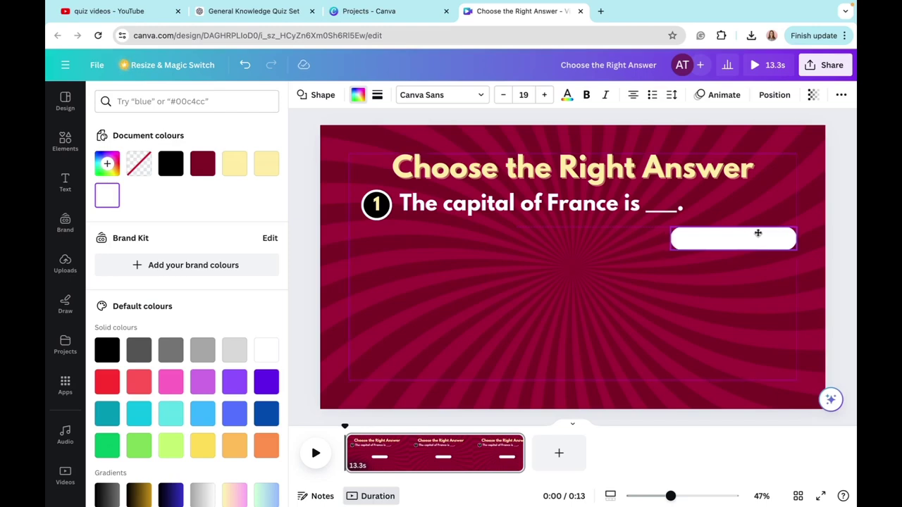
left_click_drag(757, 235, 756, 237)
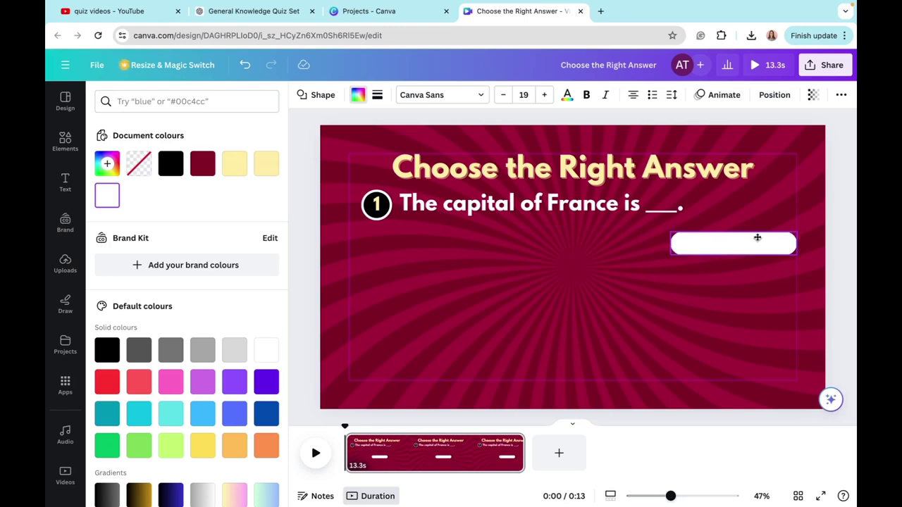
Step: Group the number 1 with its circle and place a duplicate of this badge on the left end of the white bar
left_click(379, 216)
left_click(379, 236)
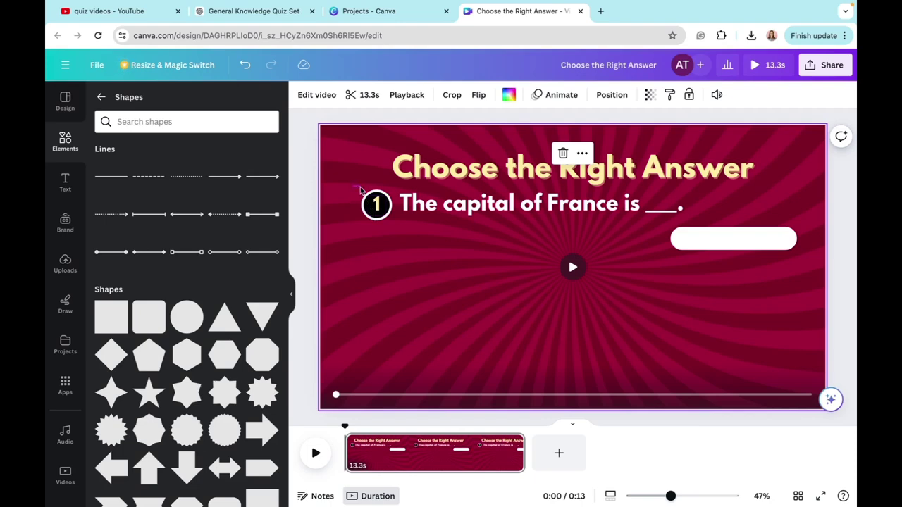
left_click(366, 203)
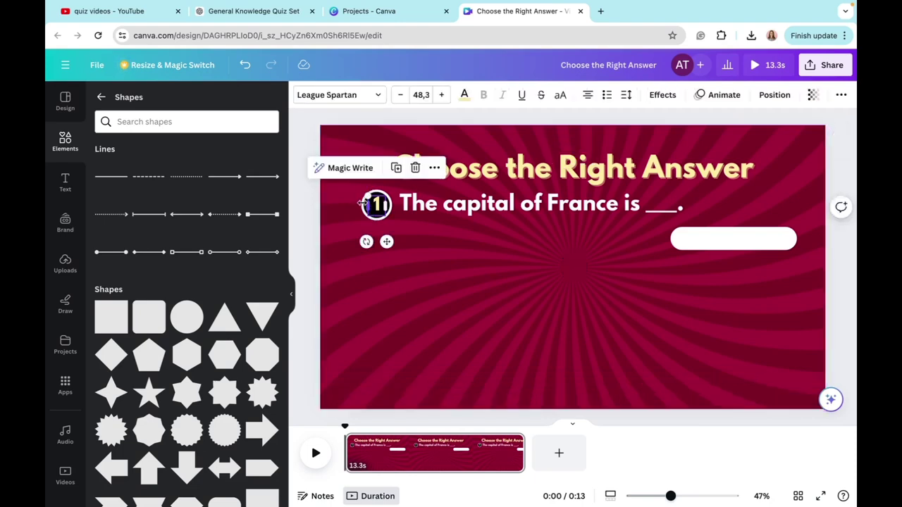
left_click(350, 200)
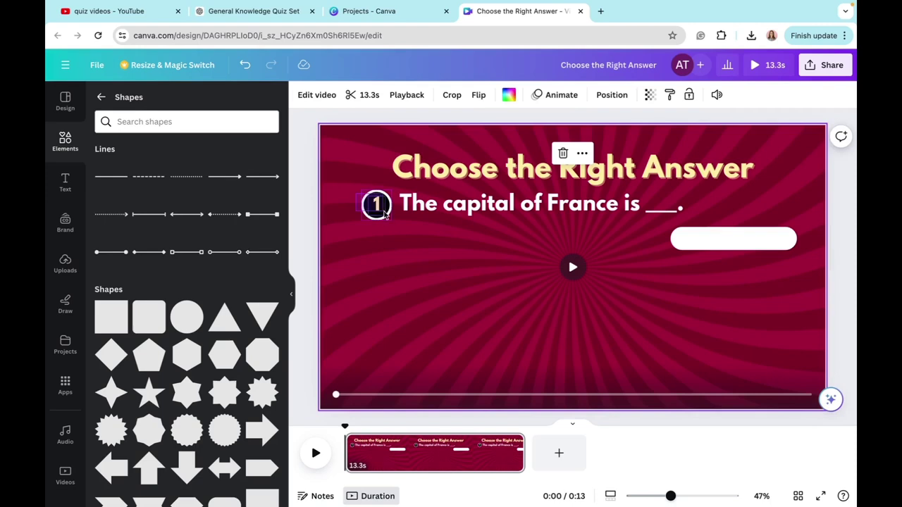
left_click(381, 202)
key("super+g")
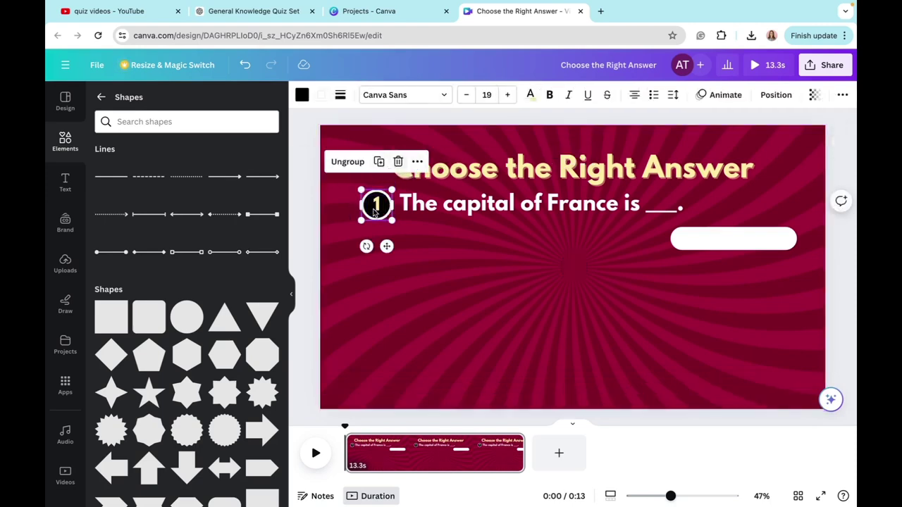
left_click(379, 162)
left_click_drag(381, 205, 678, 238)
Step: Duplicate the white bar with its badge twice and stack the copies evenly below the original
left_click_drag(655, 226, 760, 270)
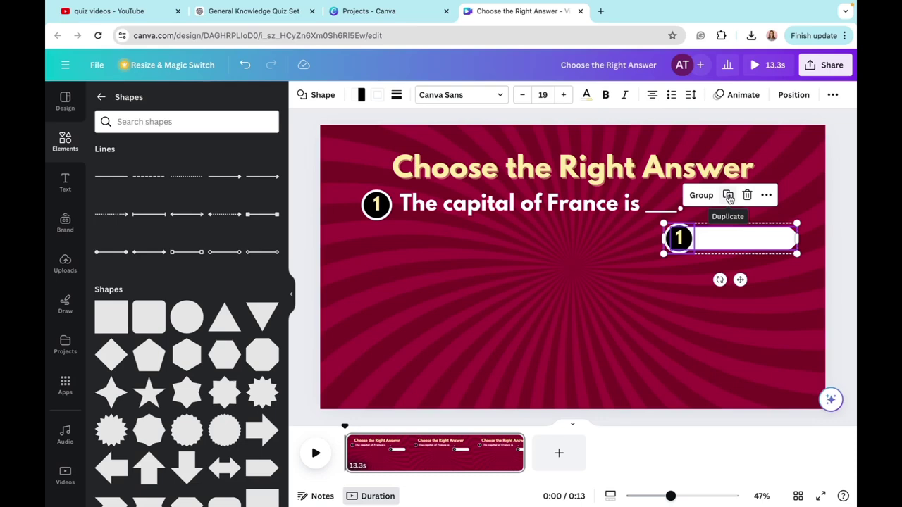
left_click(728, 199)
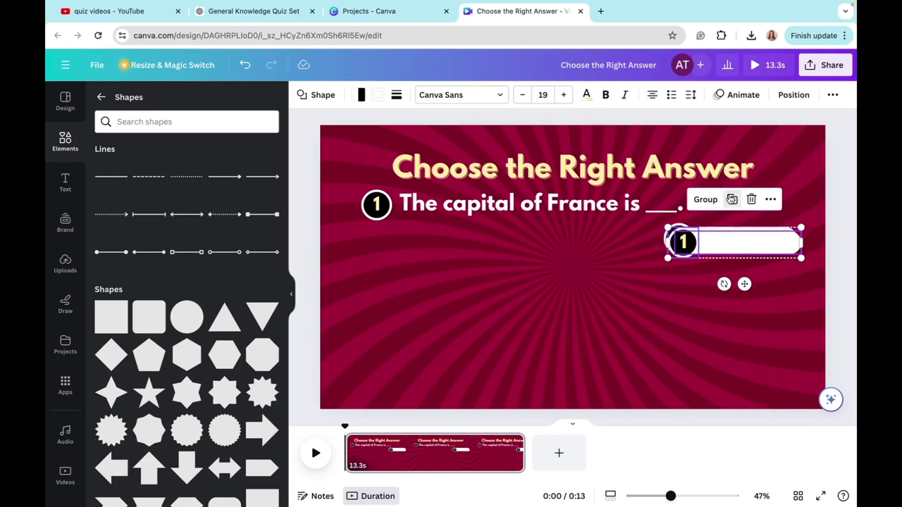
left_click(728, 199)
left_click_drag(735, 311, 735, 313)
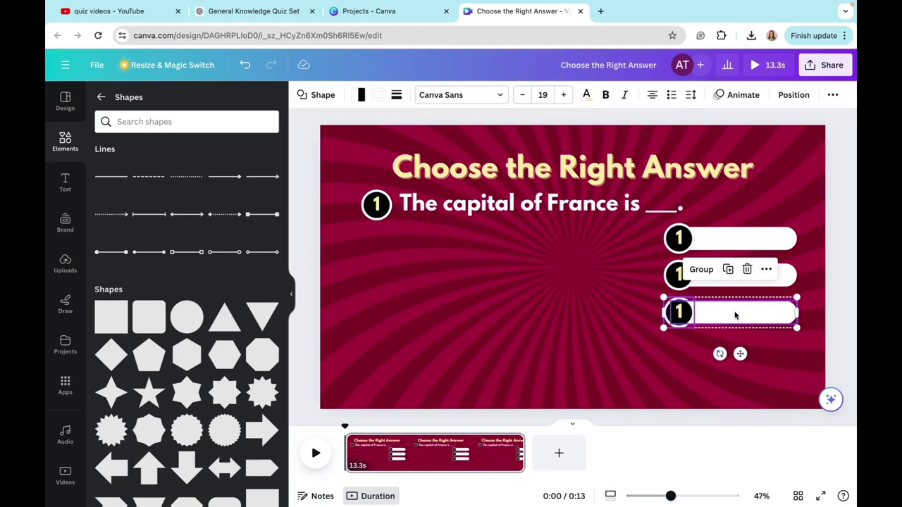
Step: Change the label in the top answer bar's badge to A
double_click(678, 239)
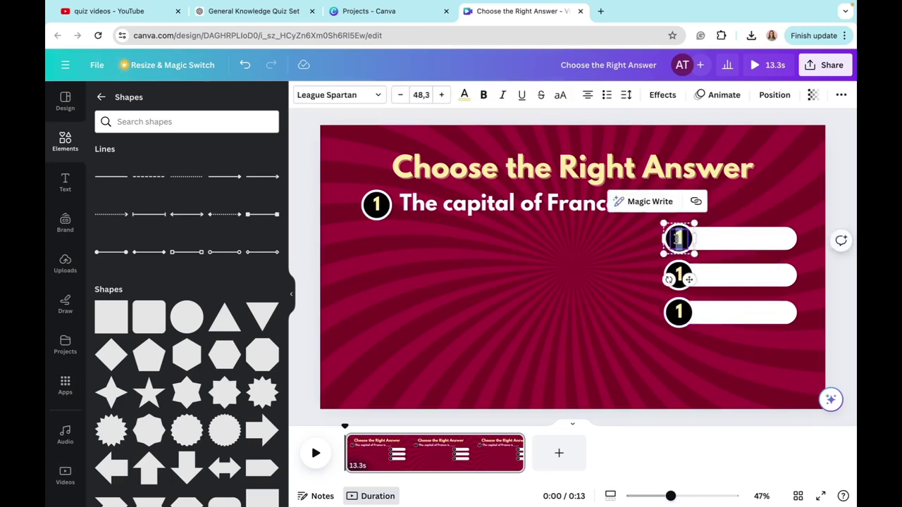
type("A")
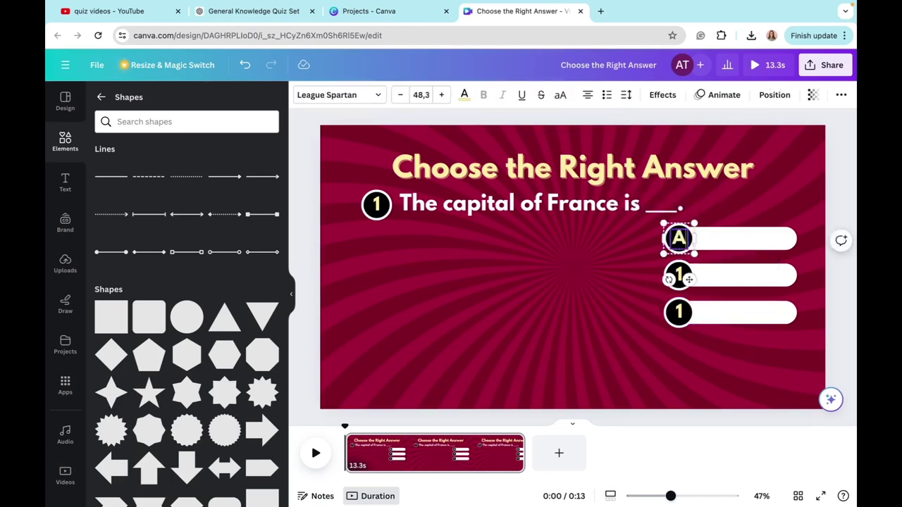
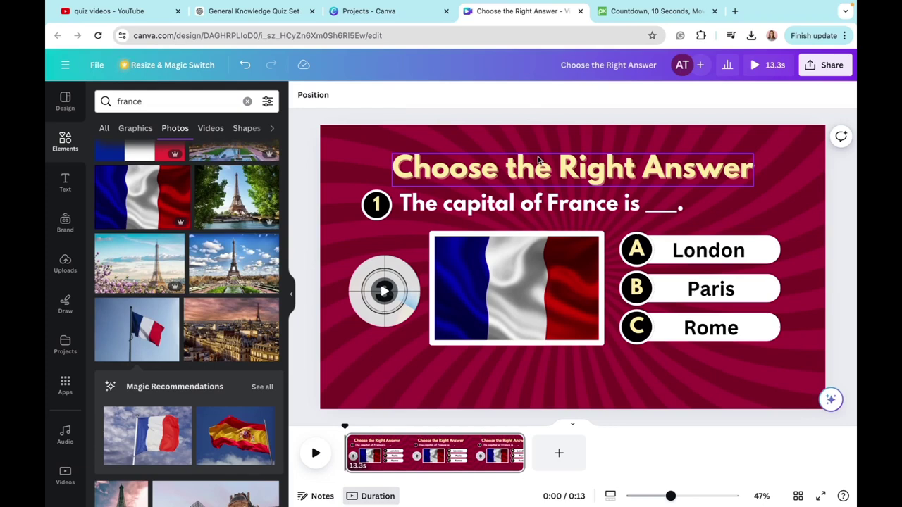
Step: Duplicate the London answer's white bar, fill the copy with light green and place it below the countdown circle and flag picture
left_click(775, 250)
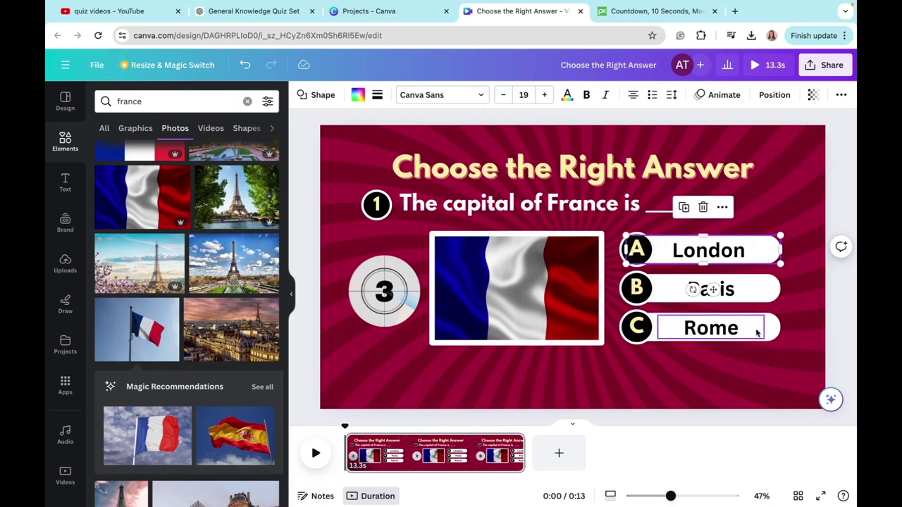
left_click(685, 210)
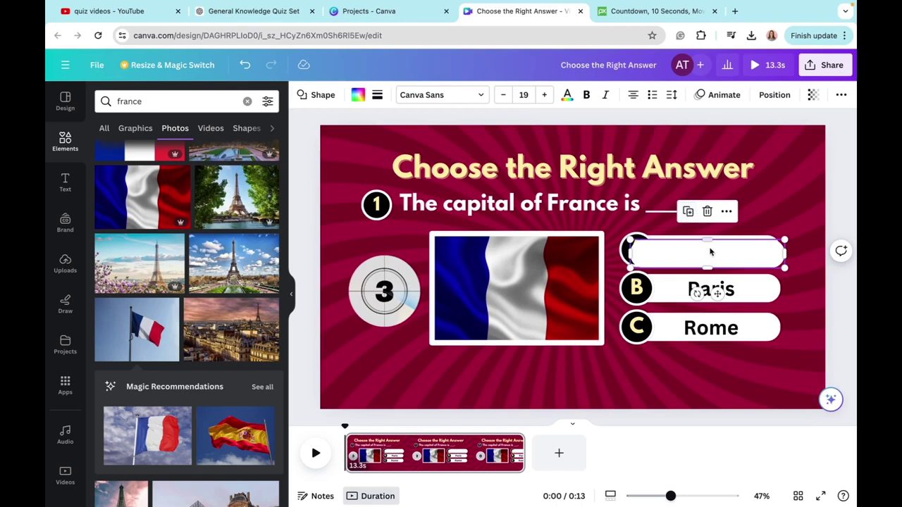
left_click_drag(711, 254, 425, 377)
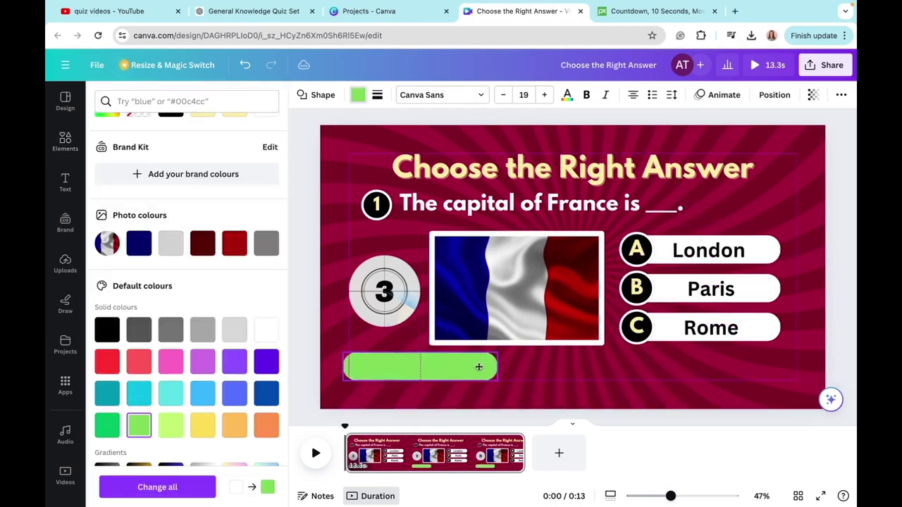
left_click_drag(479, 367, 483, 369)
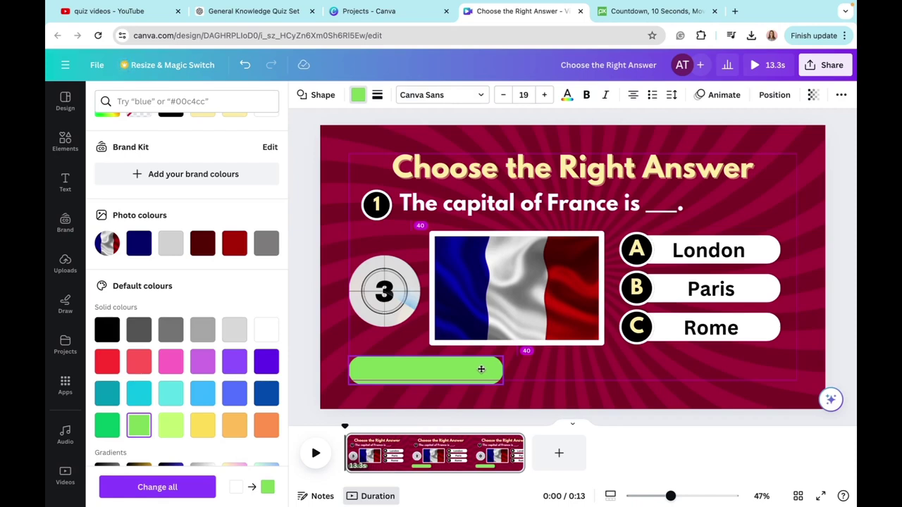
left_click_drag(481, 370, 476, 370)
Step: Group the letter badge, white bar and text of each answer: London, Paris and Rome
left_click(567, 257)
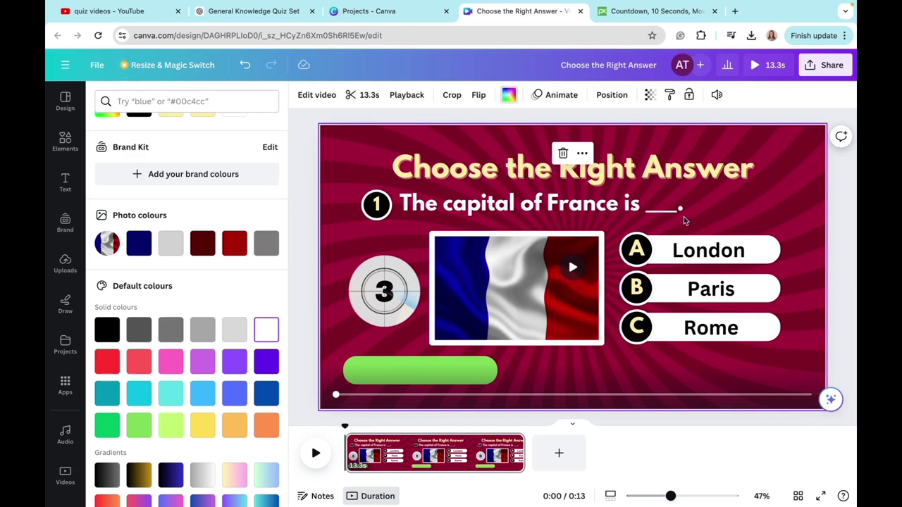
key("Escape")
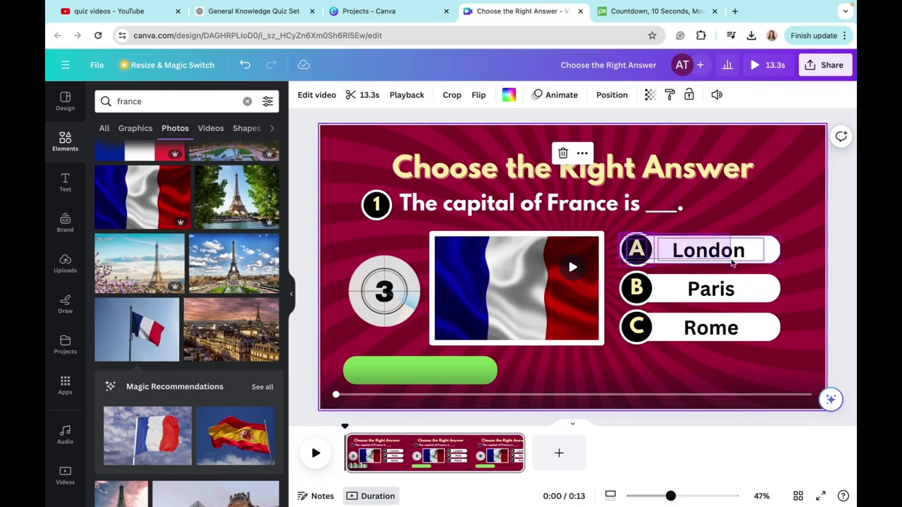
left_click(774, 265)
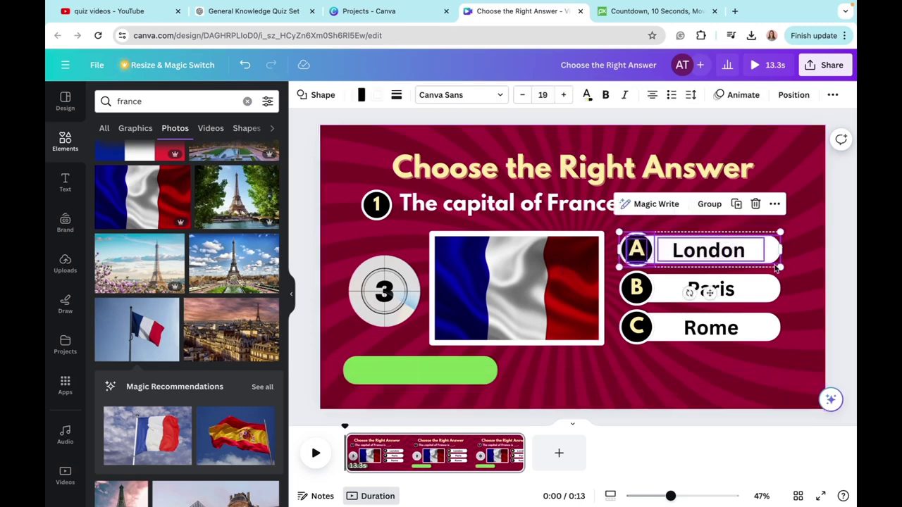
left_click(709, 208)
left_click(641, 289)
left_click(637, 326)
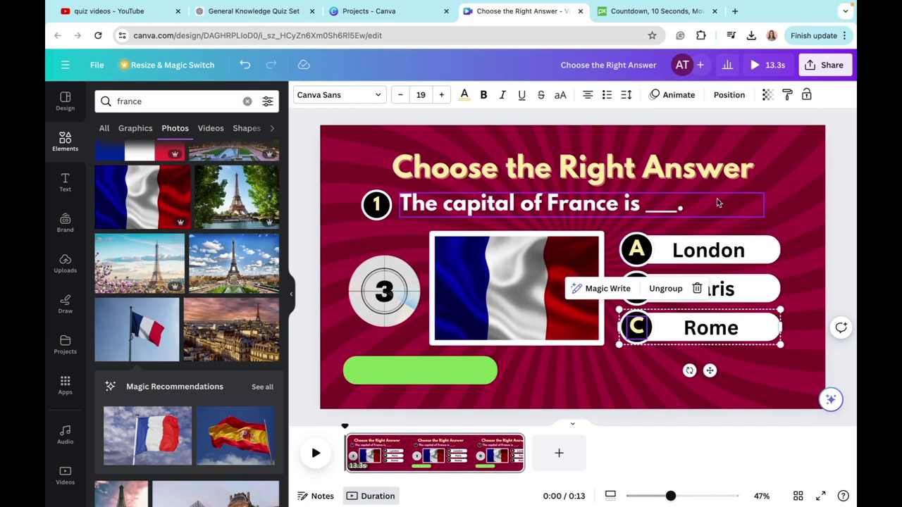
left_click(718, 355)
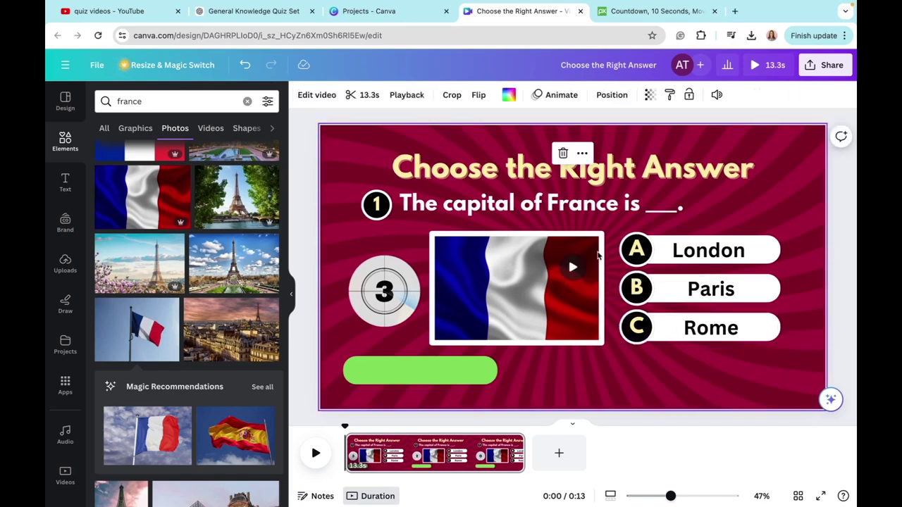
Step: Apply the Fade animation to the title, numbered question, flag picture and the London, Paris and Rome answers together
left_click_drag(745, 353, 387, 161)
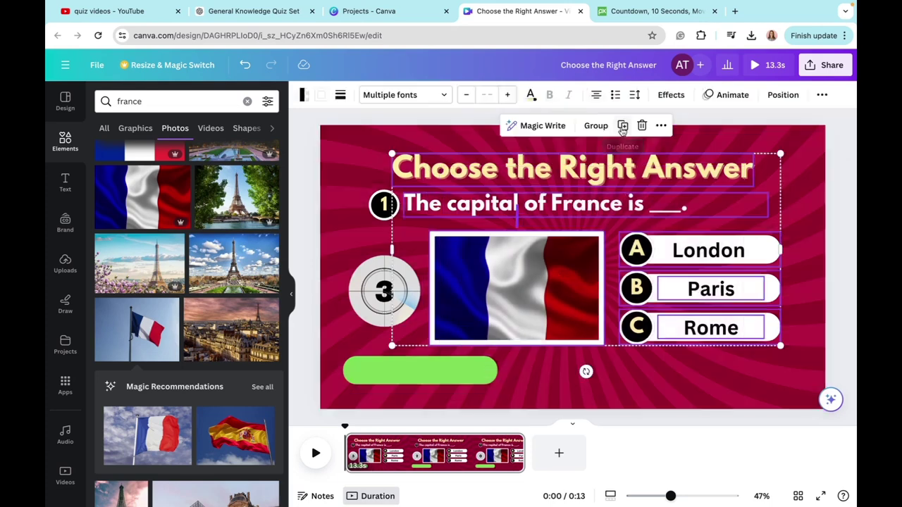
left_click(711, 95)
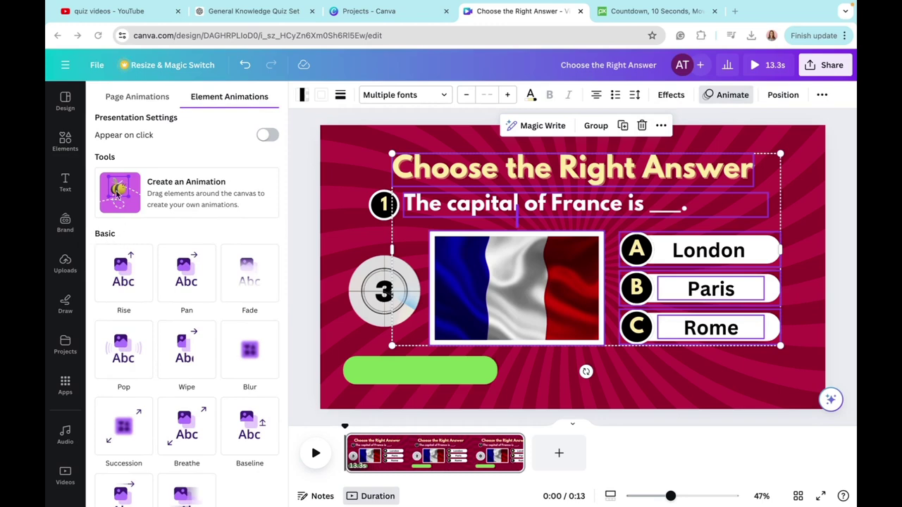
left_click(251, 292)
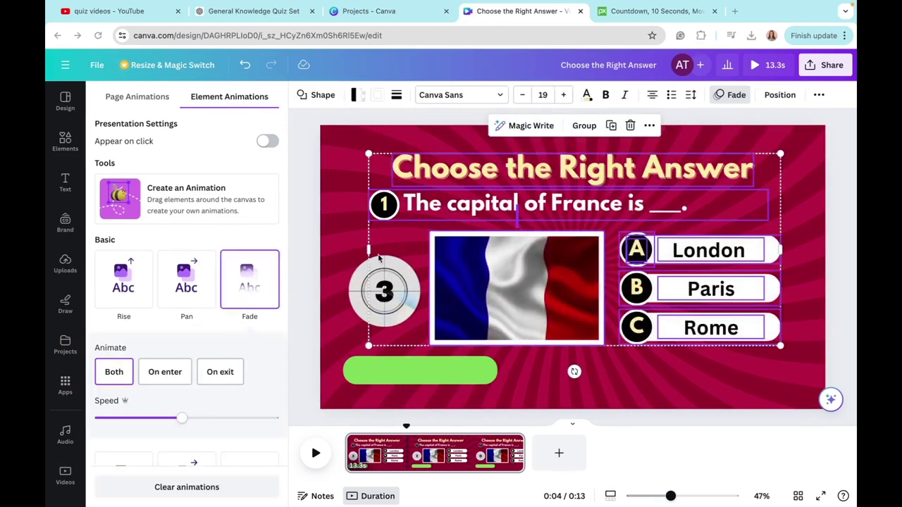
left_click(360, 269)
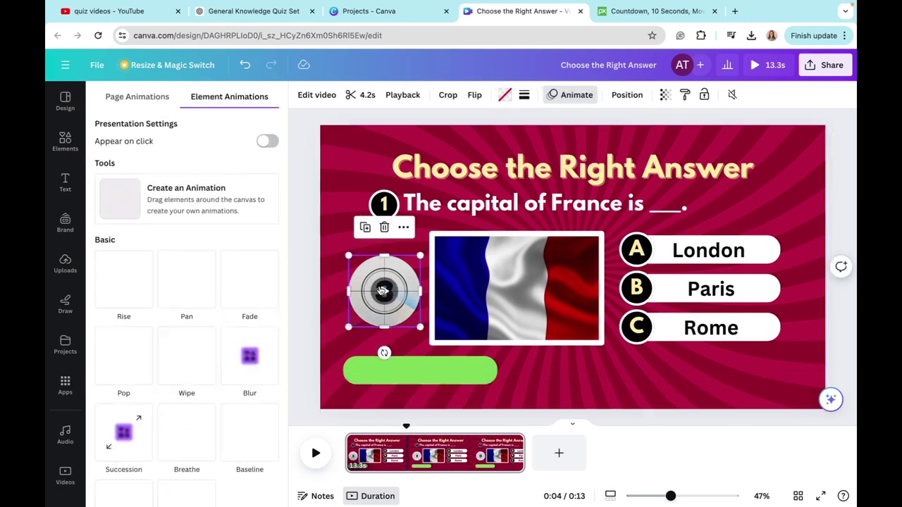
left_click(397, 363)
left_click(377, 285)
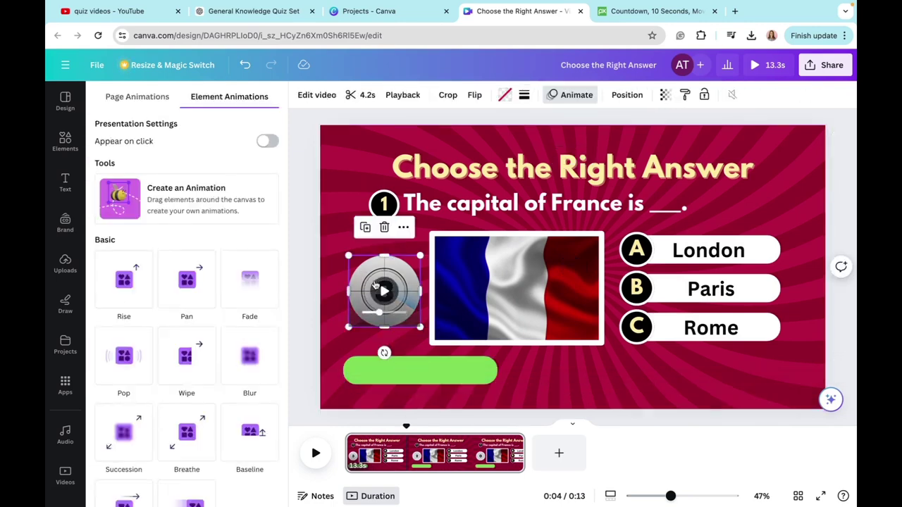
scroll(240, 363, "down", 1)
scroll(240, 363, "down", 3)
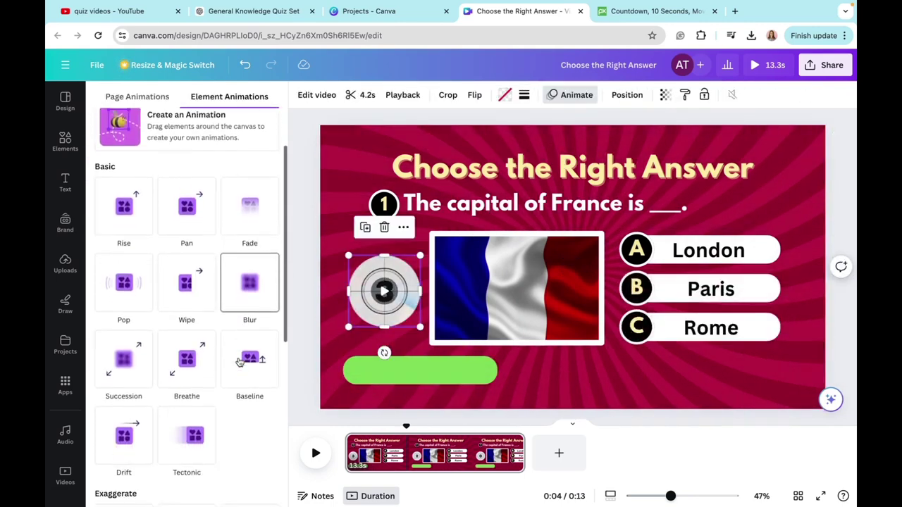
scroll(133, 255, "up", 1)
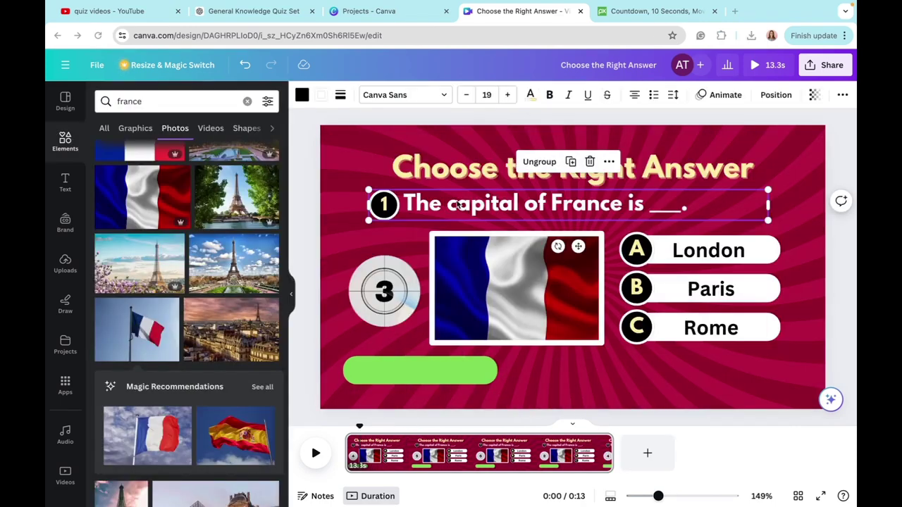
Step: Show the timing of the numbered question group and trim its start so it appears shortly after the video begins
left_click(350, 186)
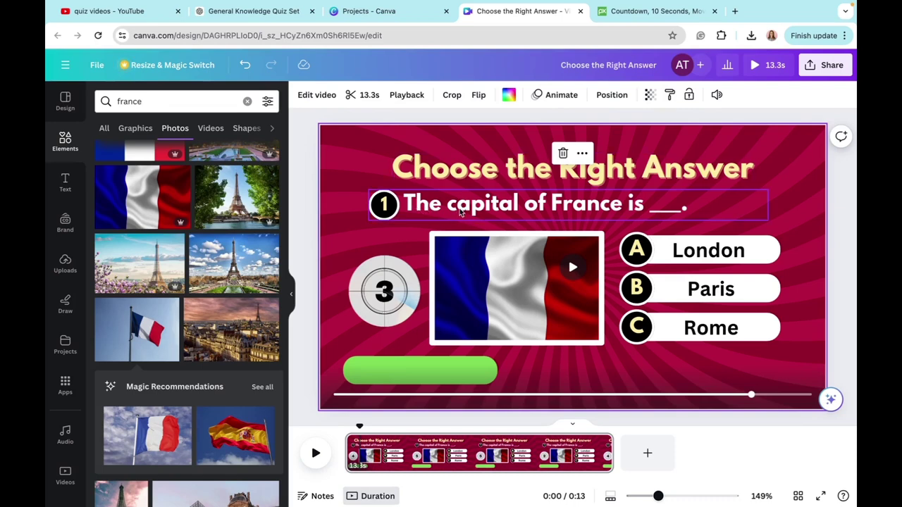
left_click(512, 216)
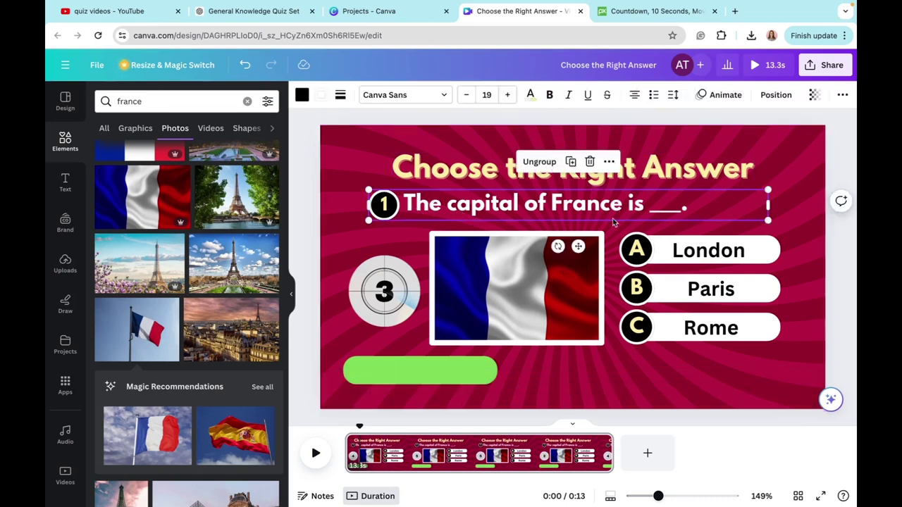
left_click(609, 163)
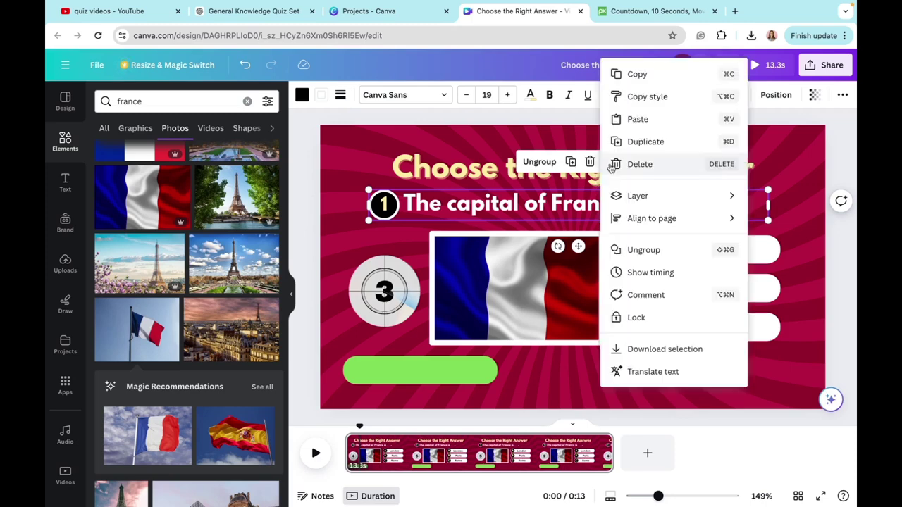
left_click(649, 282)
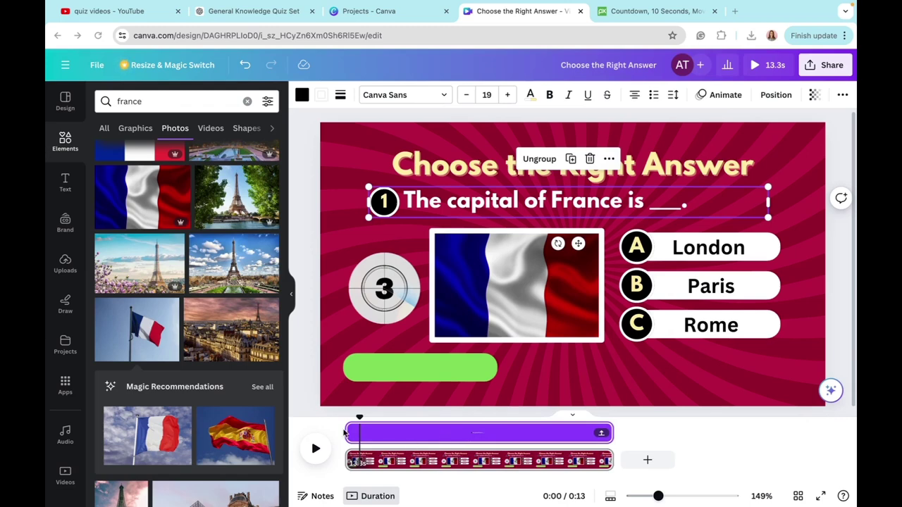
left_click_drag(350, 432, 360, 432)
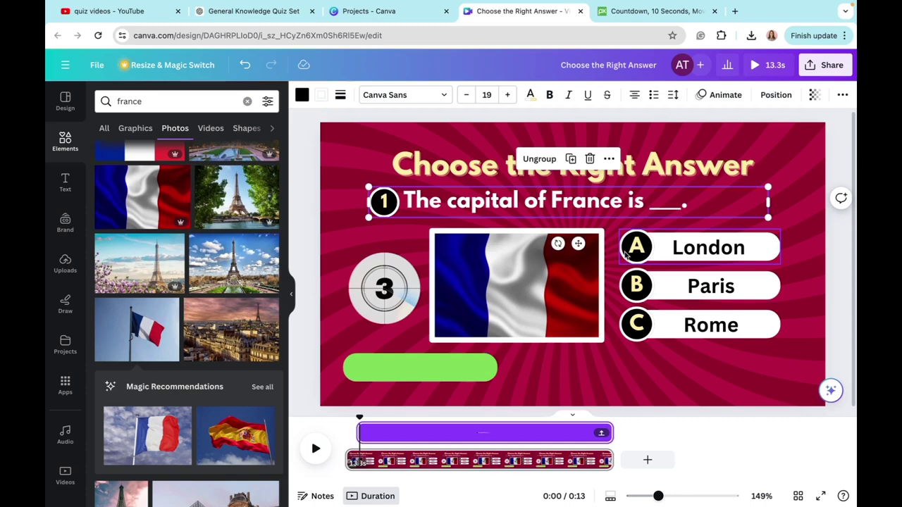
Step: Stagger the start times of the London, Paris and Rome answer groups so they appear one after another following the question
left_click(626, 258)
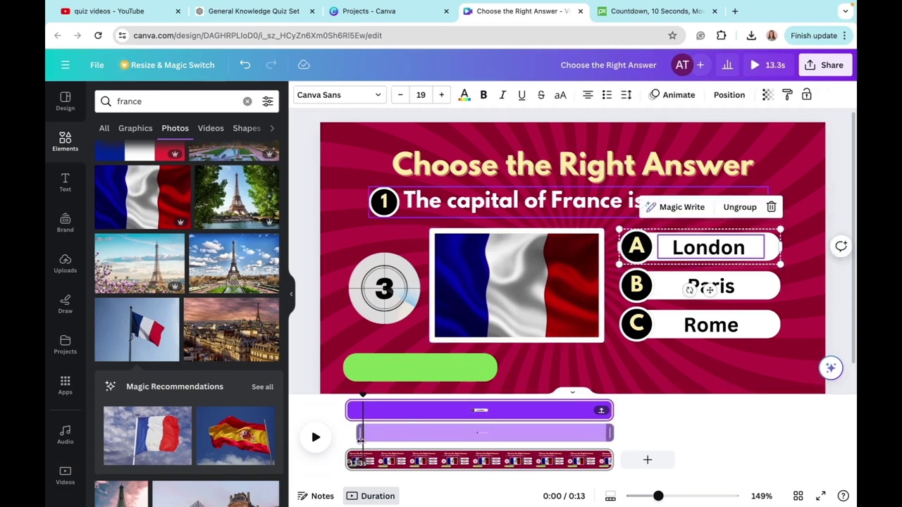
left_click_drag(346, 410, 364, 410)
left_click(674, 287)
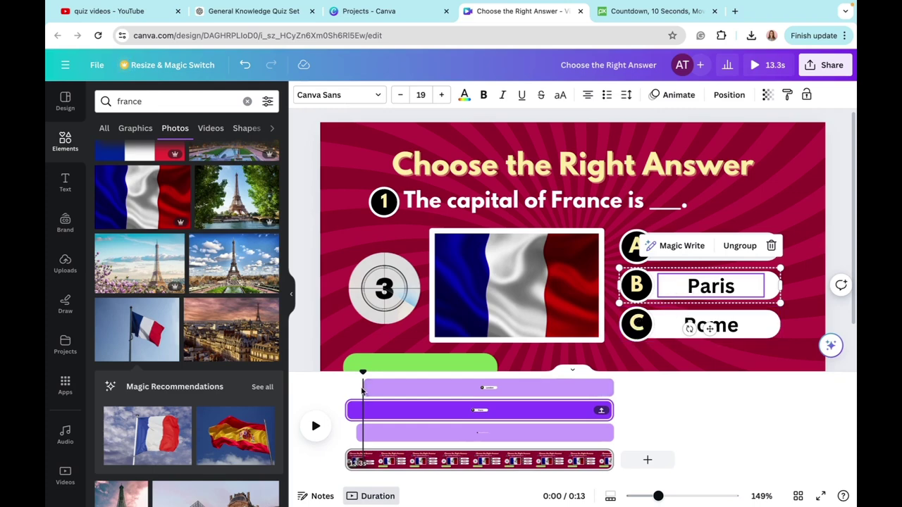
left_click(353, 410)
left_click_drag(353, 410, 364, 388)
left_click(645, 323)
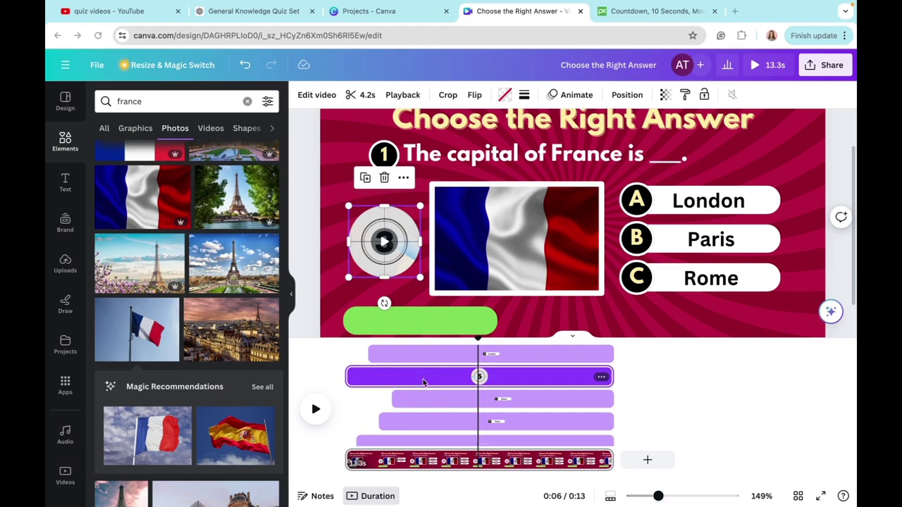
Step: Trim the countdown on the timeline so it starts just after the Rome answer appears and runs for 4.3 s
left_click(474, 400)
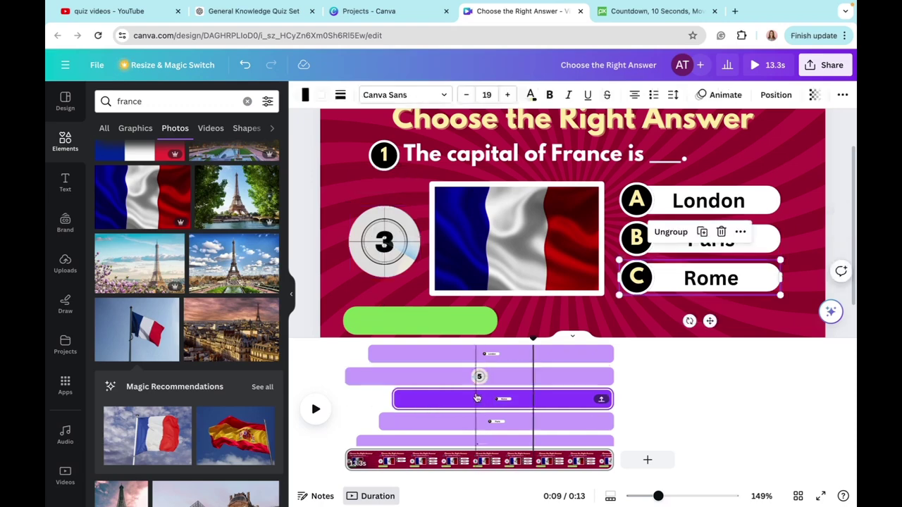
left_click_drag(346, 377, 401, 377)
key("space")
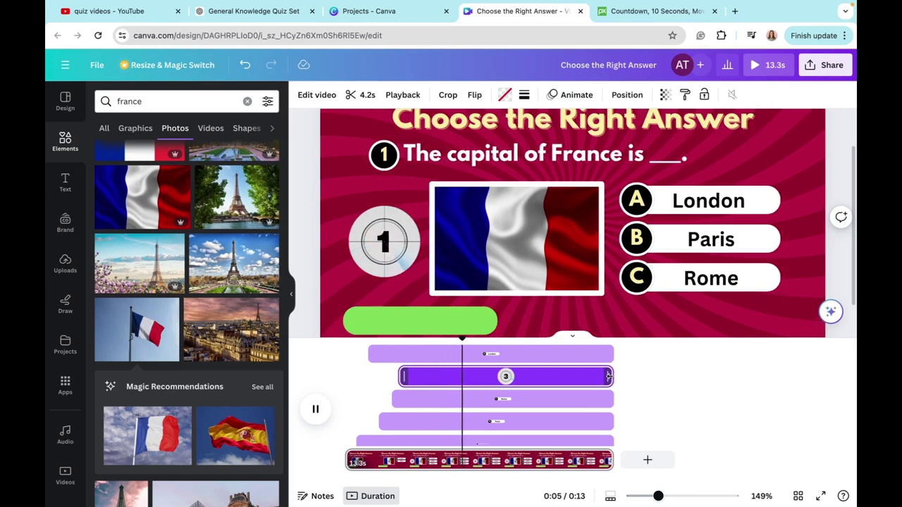
left_click_drag(608, 376, 480, 377)
Step: Trim the start of the green bar's timing so it appears when the countdown ends
left_click(420, 322)
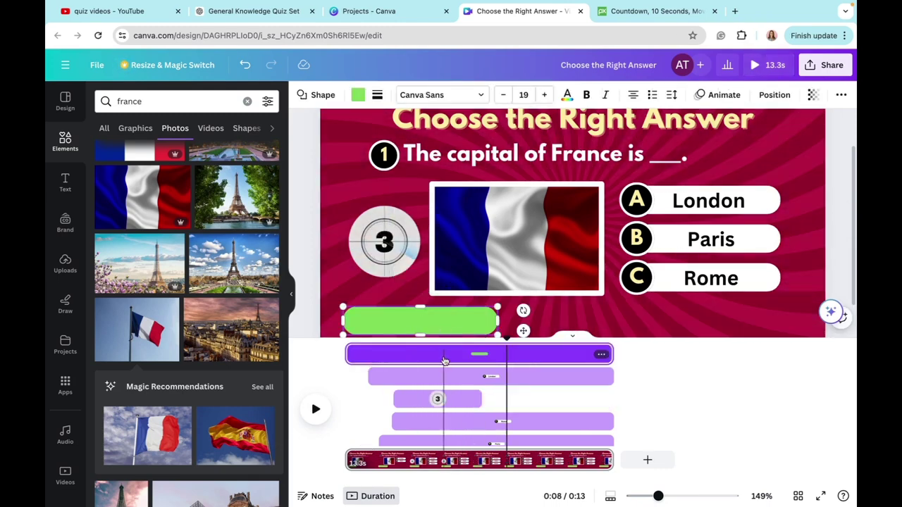
left_click(444, 399)
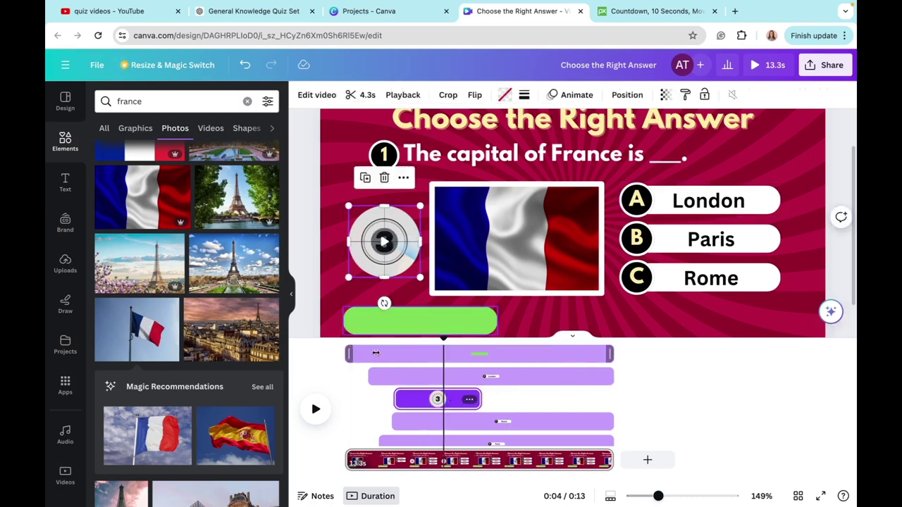
left_click_drag(375, 353, 484, 358)
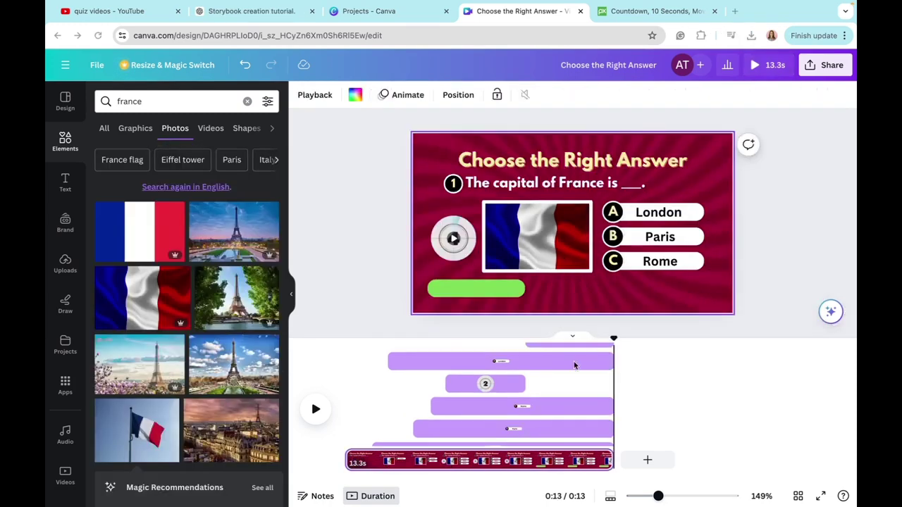
Step: Search the audio library for cork and add the Bottle Cork Pops Open sound where the question appears
scroll(574, 365, "up", 1)
scroll(575, 365, "down", 2)
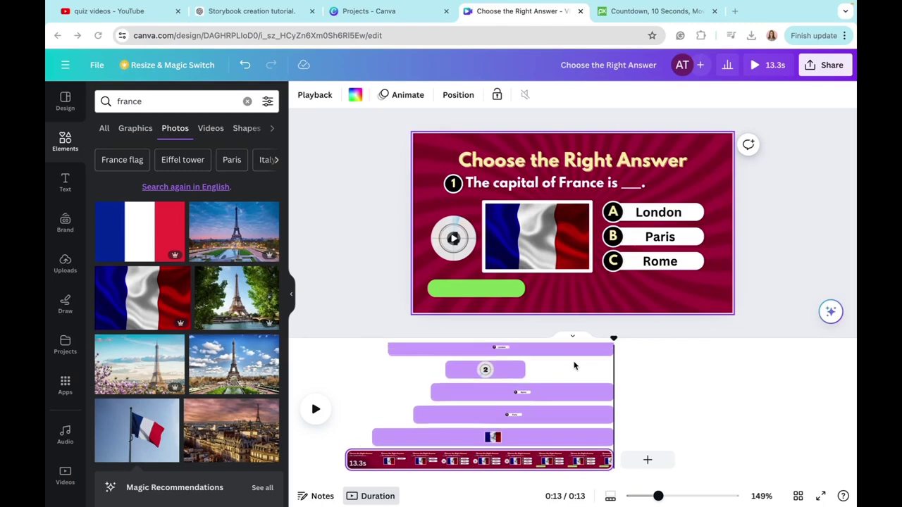
scroll(574, 365, "up", 2)
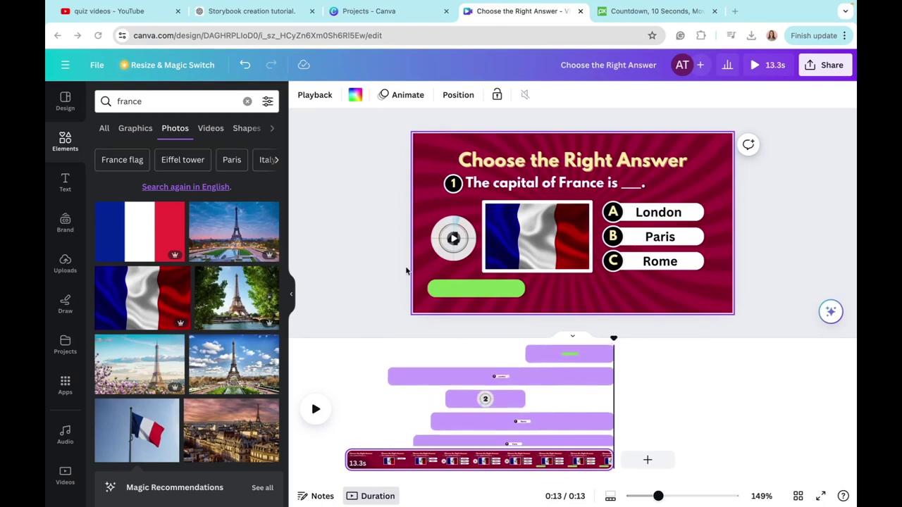
left_click(380, 399)
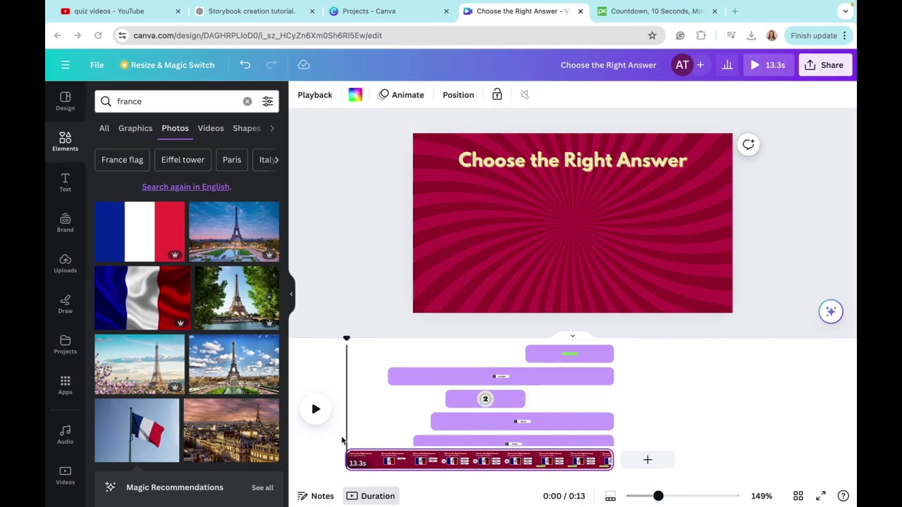
left_click(355, 458)
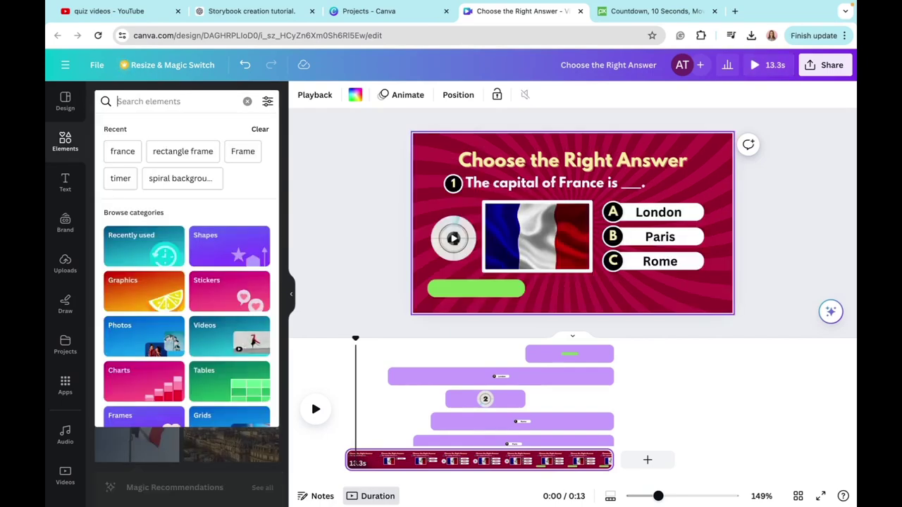
type("cork")
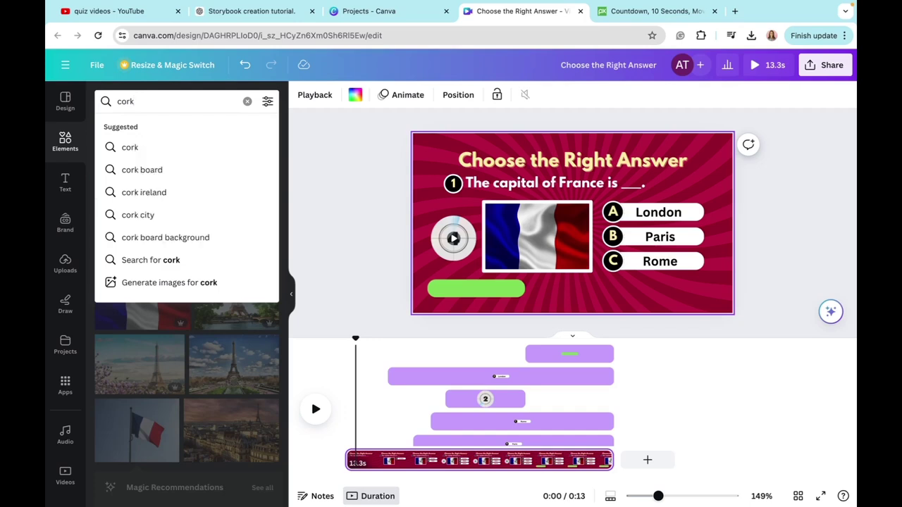
key("Return")
scroll(191, 128, "right", 3)
left_click(188, 129)
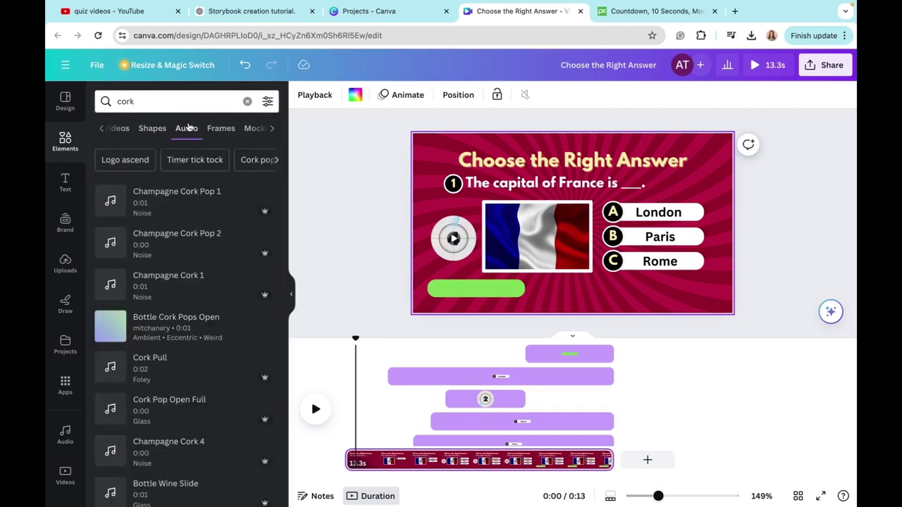
scroll(181, 324, "down", 4)
scroll(181, 324, "up", 4)
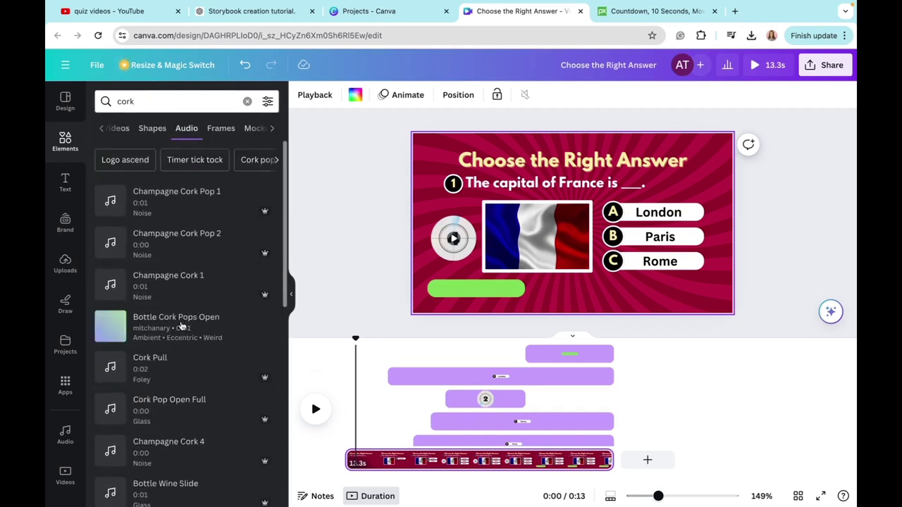
left_click(149, 339)
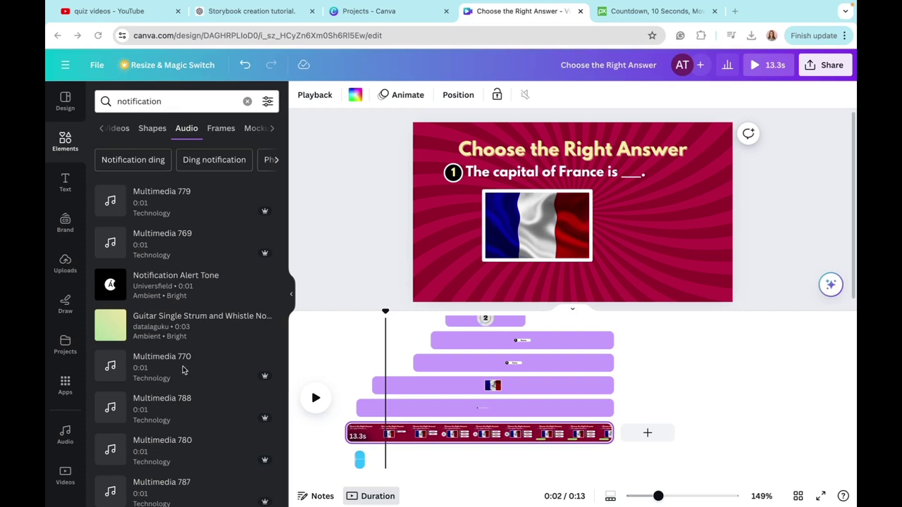
Step: Add the Multimedia 770 notification sound to the timeline for each of the London, Paris and Rome answers as they appear
left_click_drag(155, 366, 395, 465)
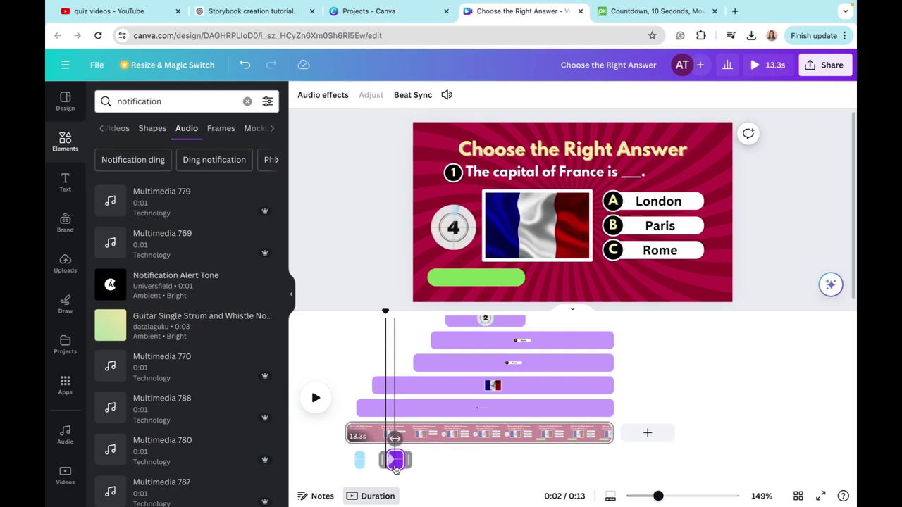
left_click_drag(395, 465, 436, 460)
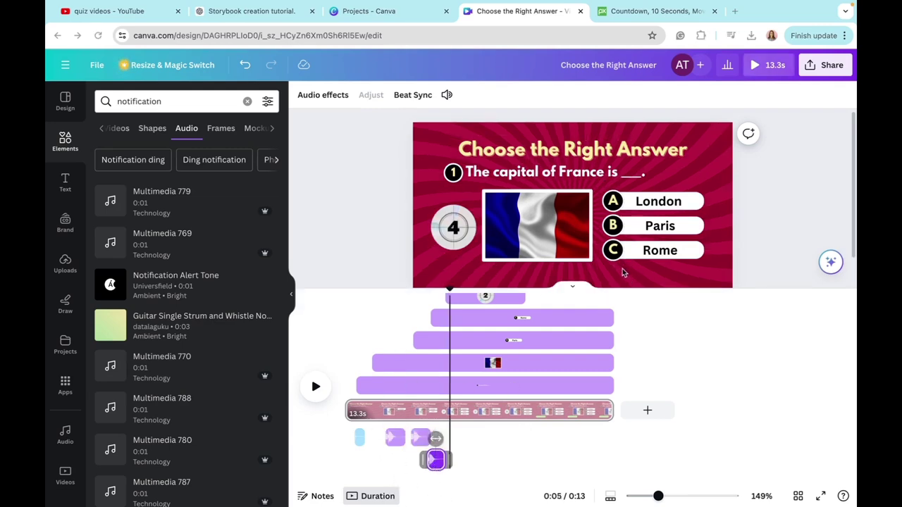
Step: Search the audio library for timer and add a timer sound beneath the countdown, trimmed to 3.8 s
left_click(177, 101)
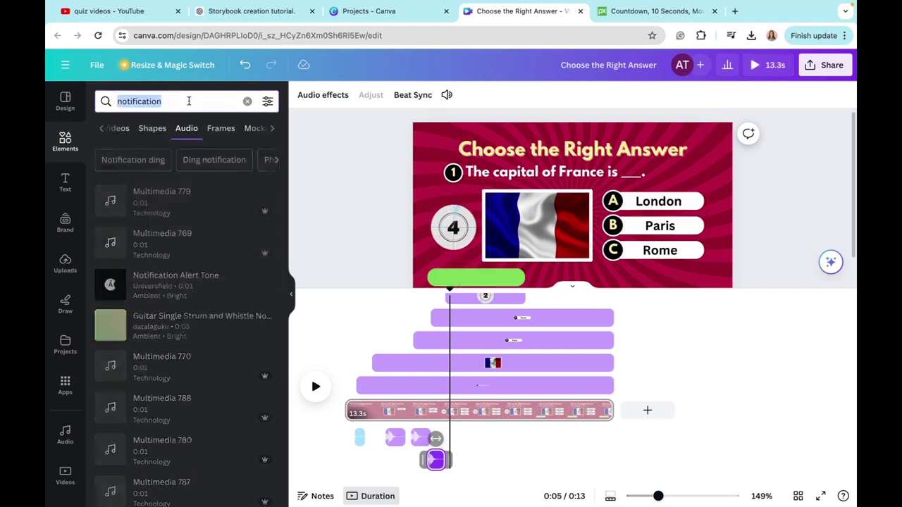
key("BackSpace")
type("timer")
key("Return")
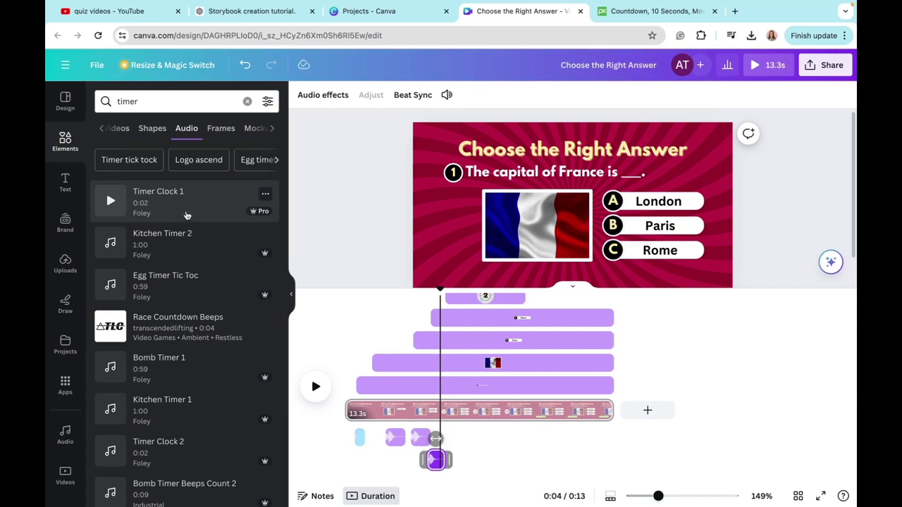
left_click(187, 215)
scroll(187, 215, "down", 2)
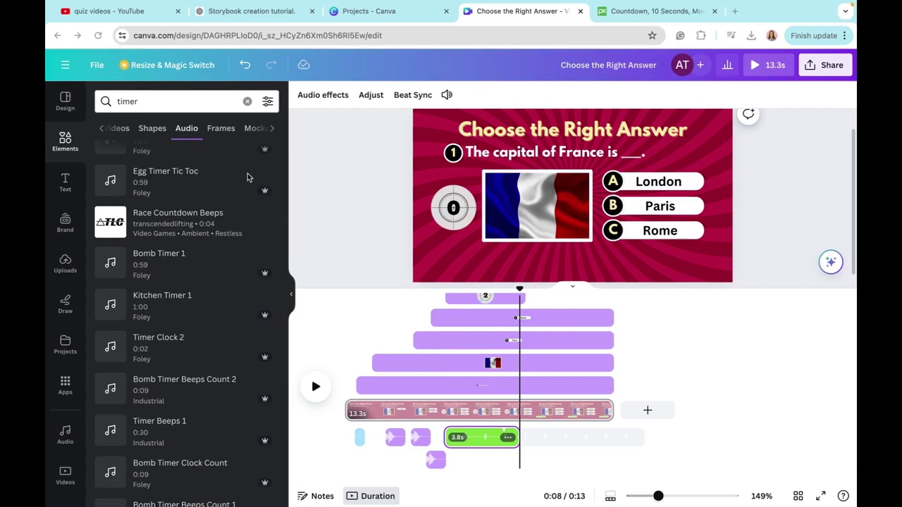
Step: Search the audio library for logo ascend and add a PREL Logo Ascend sound after the countdown timer sound
left_click(164, 103)
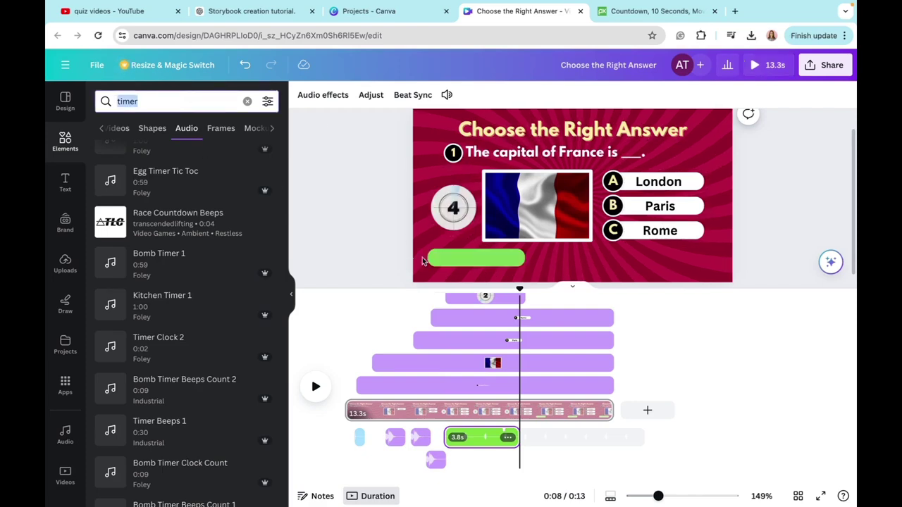
key("BackSpace")
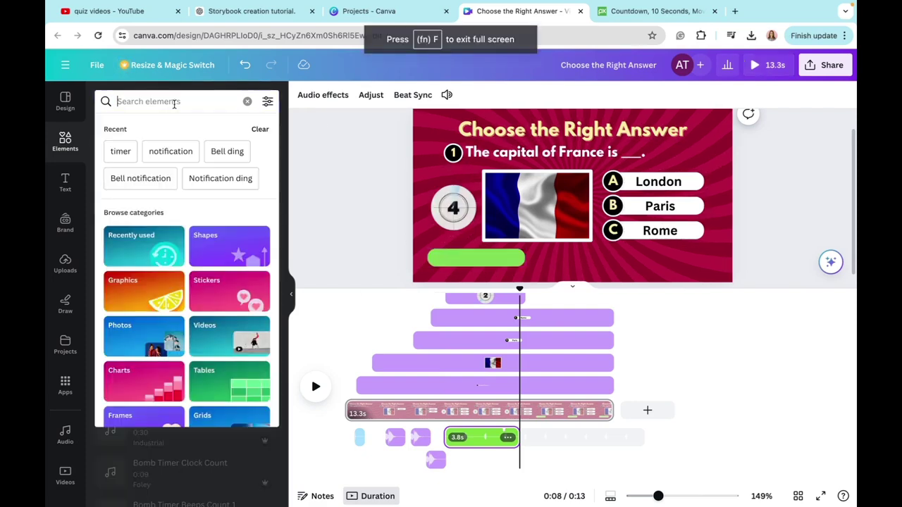
type("logo")
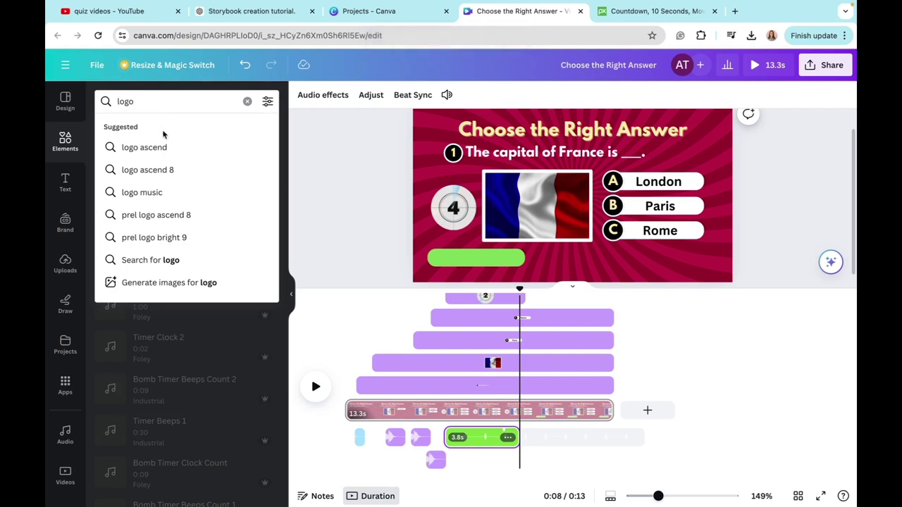
left_click(155, 147)
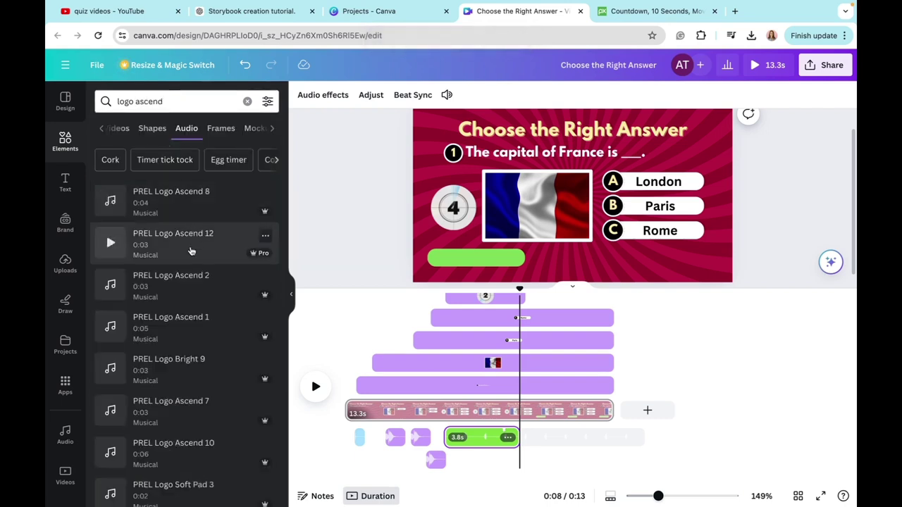
scroll(191, 250, "down", 2)
scroll(190, 250, "up", 2)
left_click(180, 256)
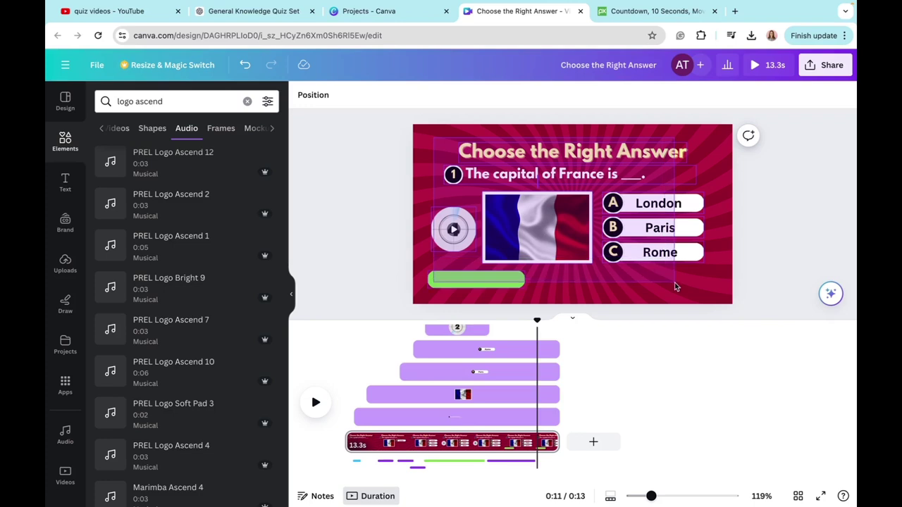
Step: Delete all quiz elements, download the bare background as a 1080p MP4 video, and undo the deletion
key("ctrl+a")
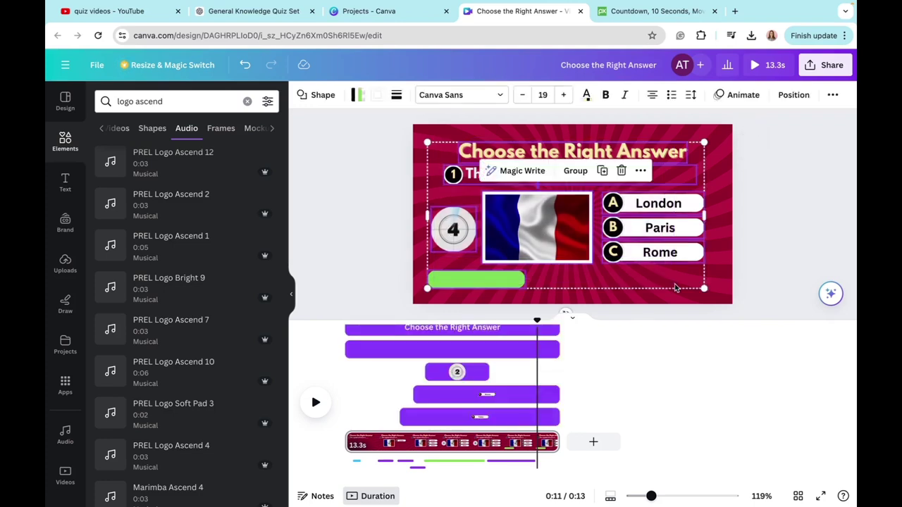
key("Delete")
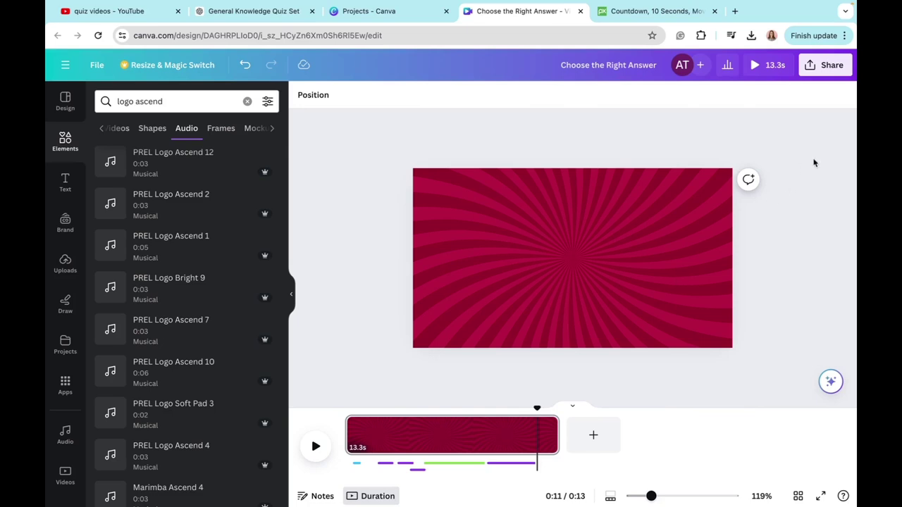
left_click(826, 71)
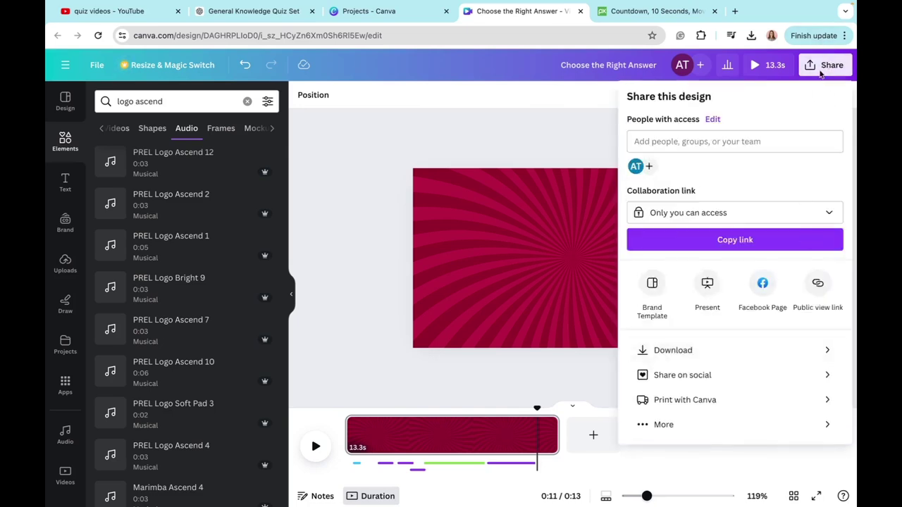
left_click(676, 349)
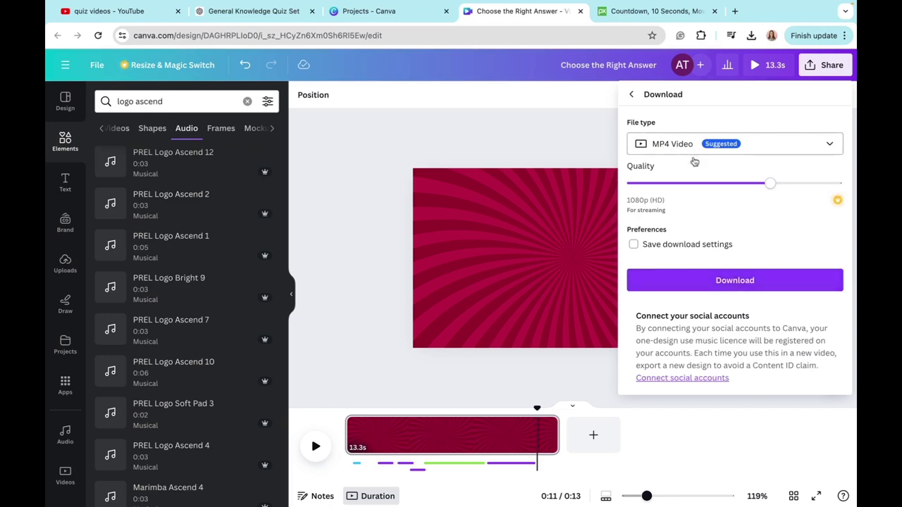
left_click(691, 290)
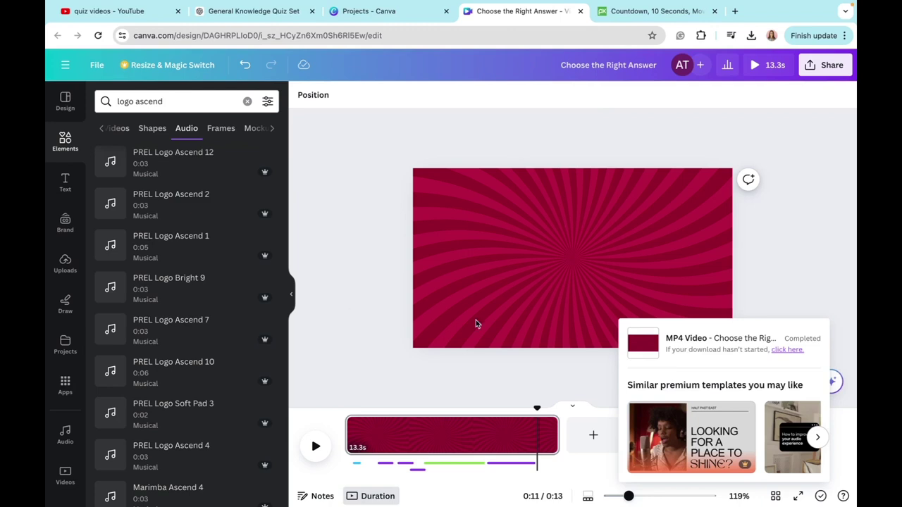
left_click(245, 70)
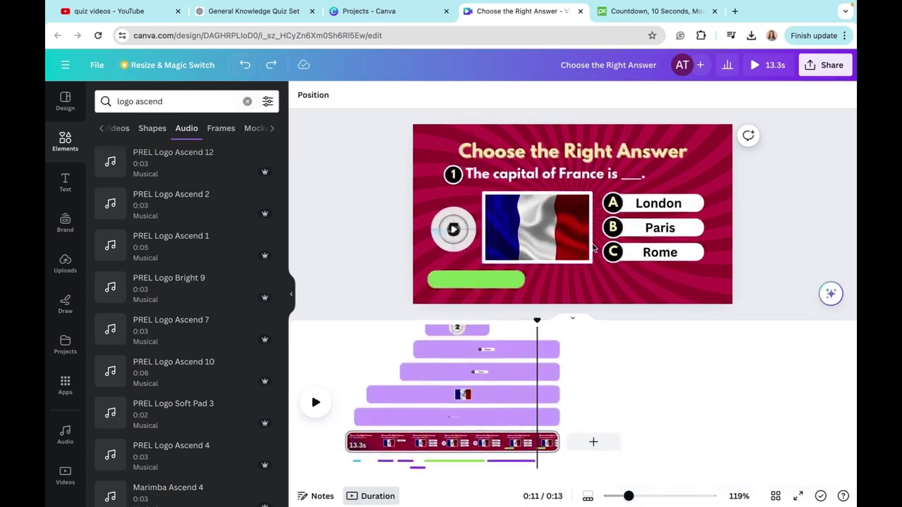
Step: Upload the exported Choose the Right Answer MP4 from the Desktop and set it as the page background
left_click(68, 274)
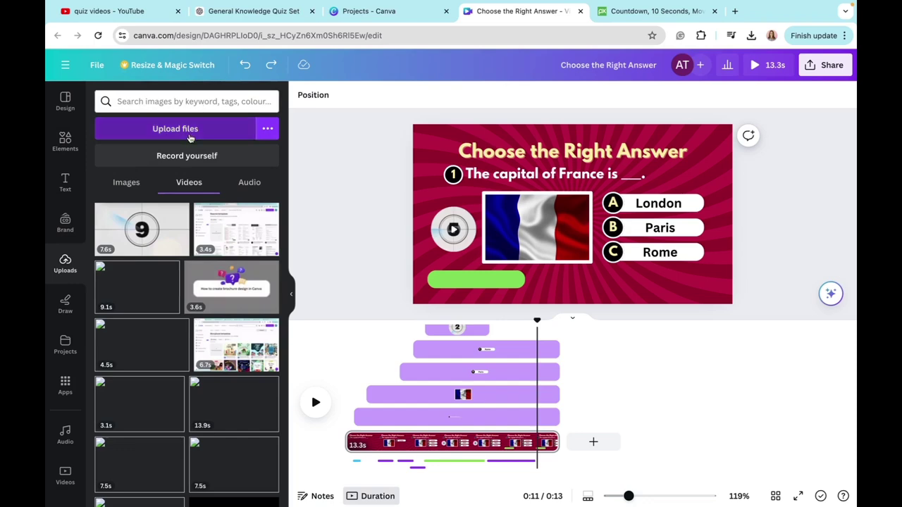
left_click(188, 133)
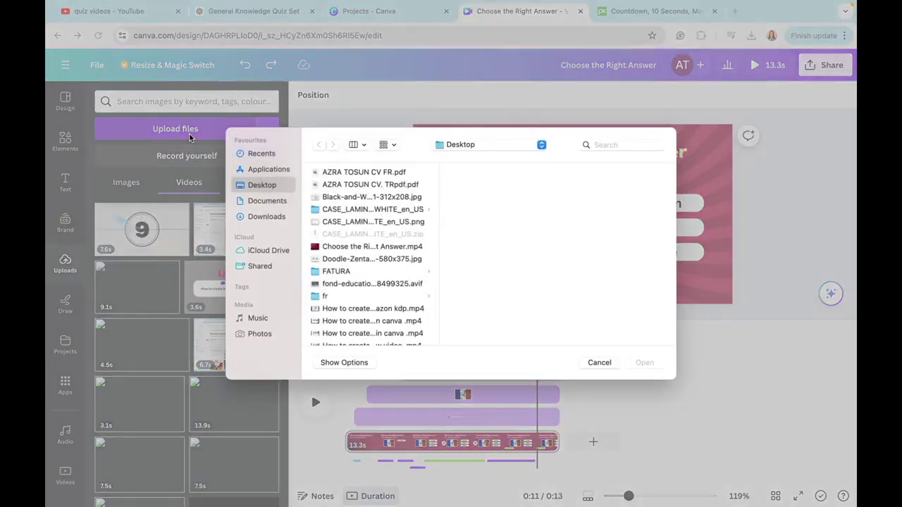
double_click(394, 247)
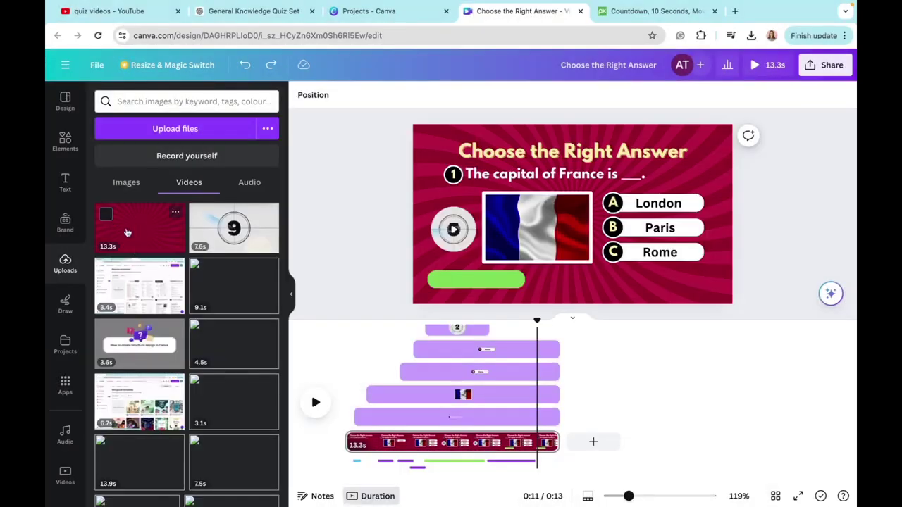
left_click_drag(145, 228, 426, 173)
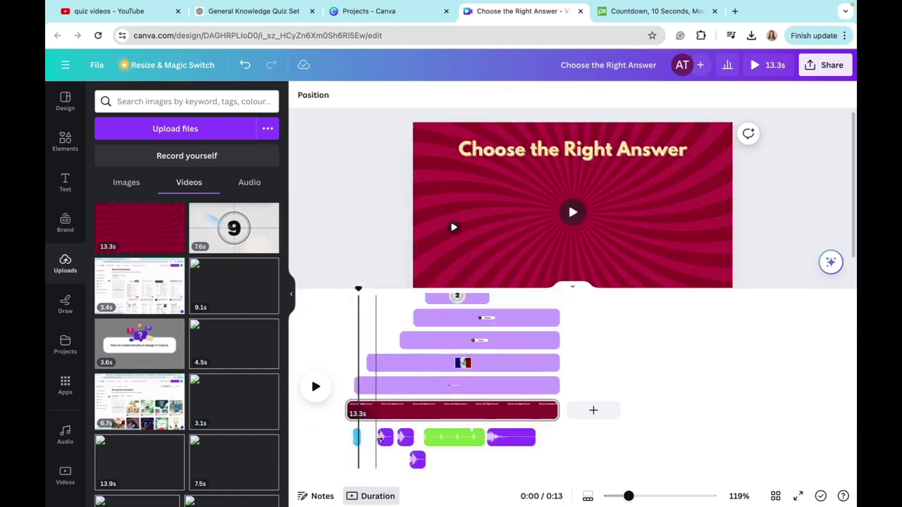
left_click(735, 158)
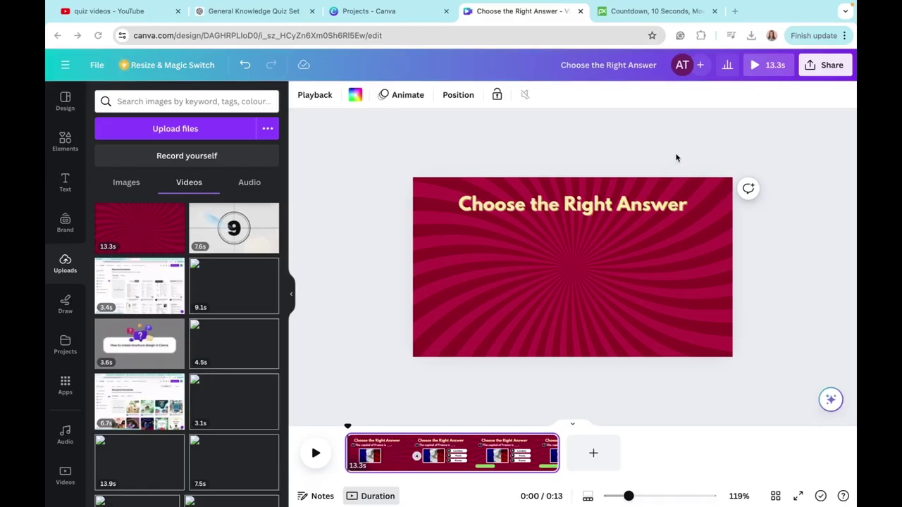
Step: Check the water question in the ChatGPT quiz table and search Canva's photos for h20
left_click(248, 12)
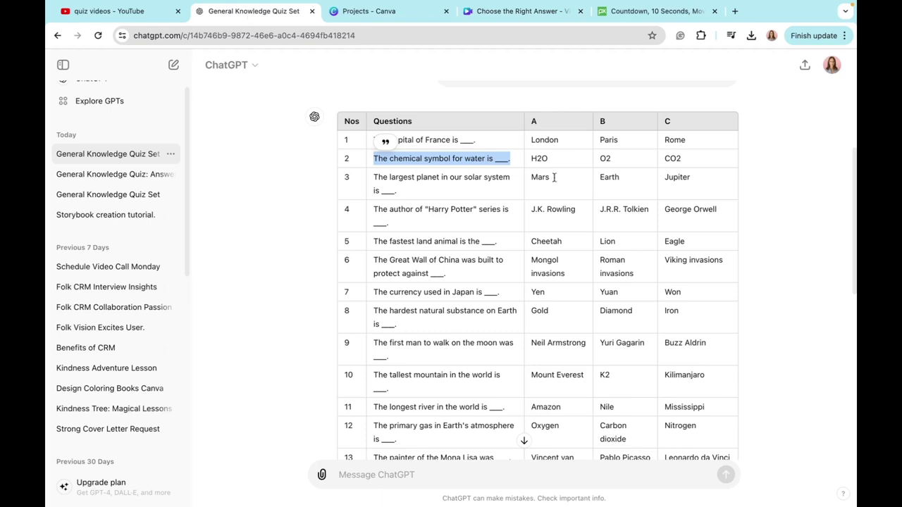
scroll(444, 204, "up", 2)
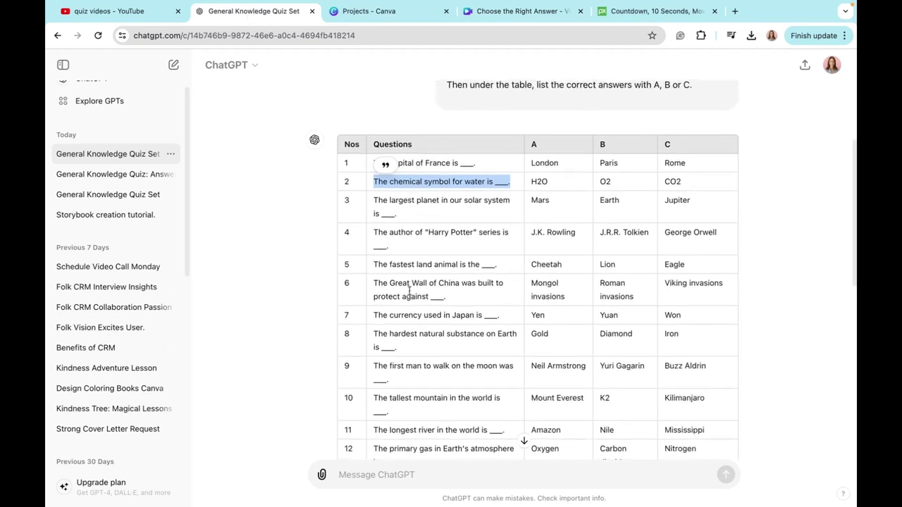
left_click(458, 221)
left_click(518, 11)
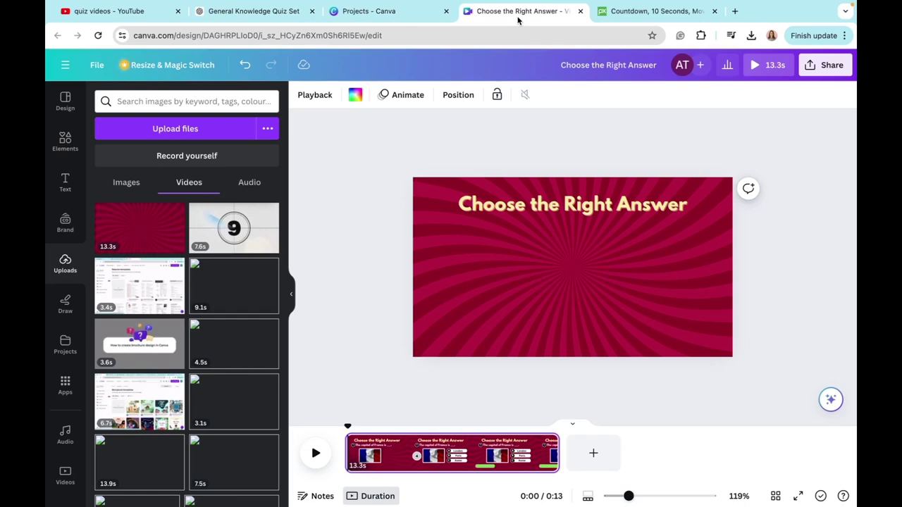
left_click(65, 142)
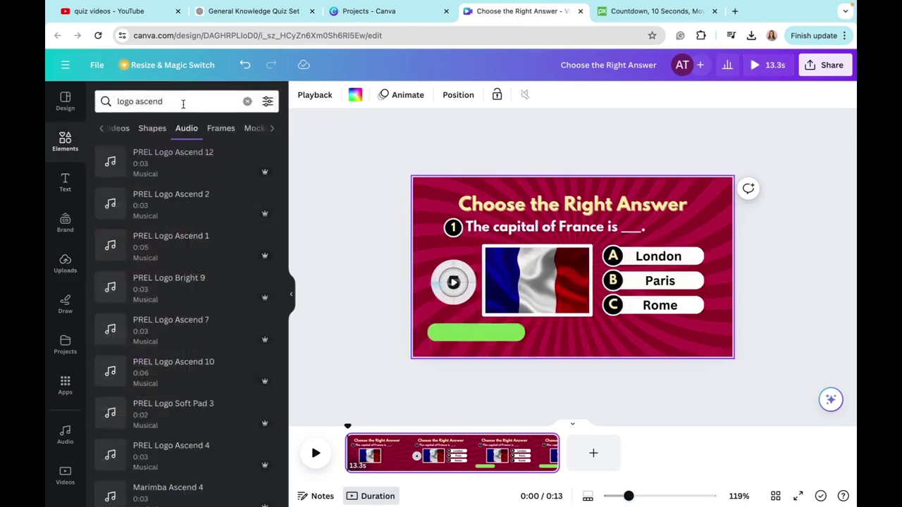
left_click(183, 104)
left_click(248, 101)
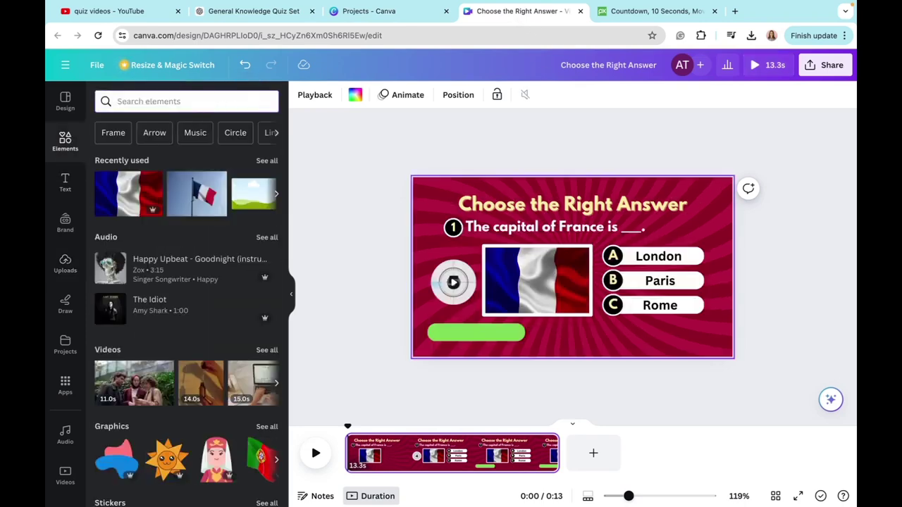
type("water")
key("BackSpace")
key("BackSpace")
key("BackSpace")
key("BackSpace")
key("BackSpace")
type("h20")
key("Return")
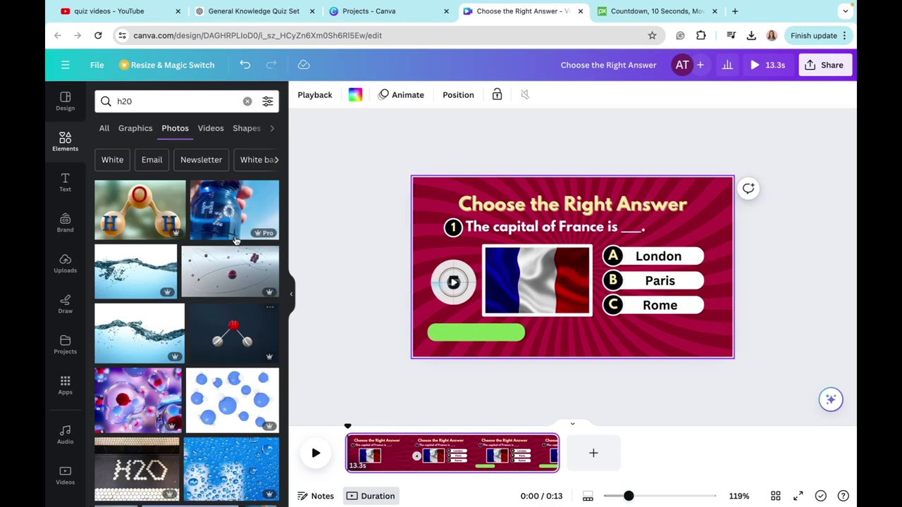
Step: Save the photo of the water bottle with the H2O text to a new folder named Quiz 1
left_click(270, 191)
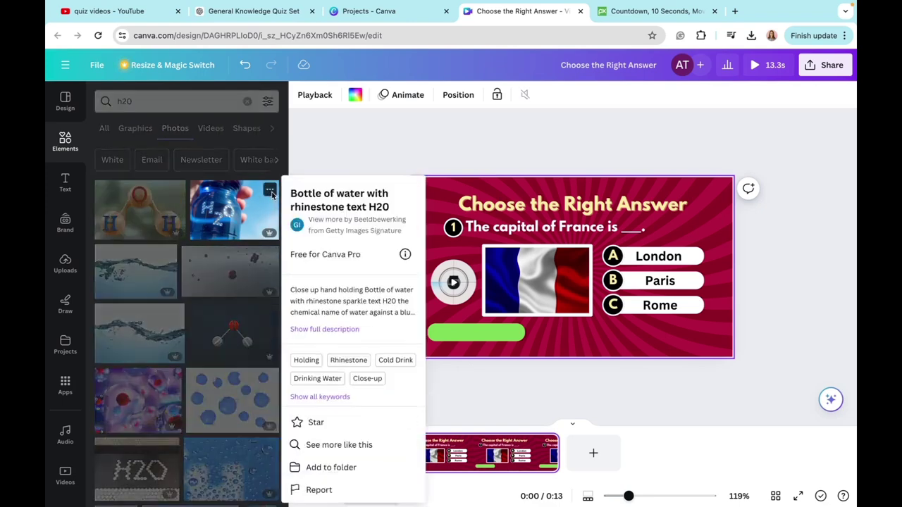
left_click(324, 466)
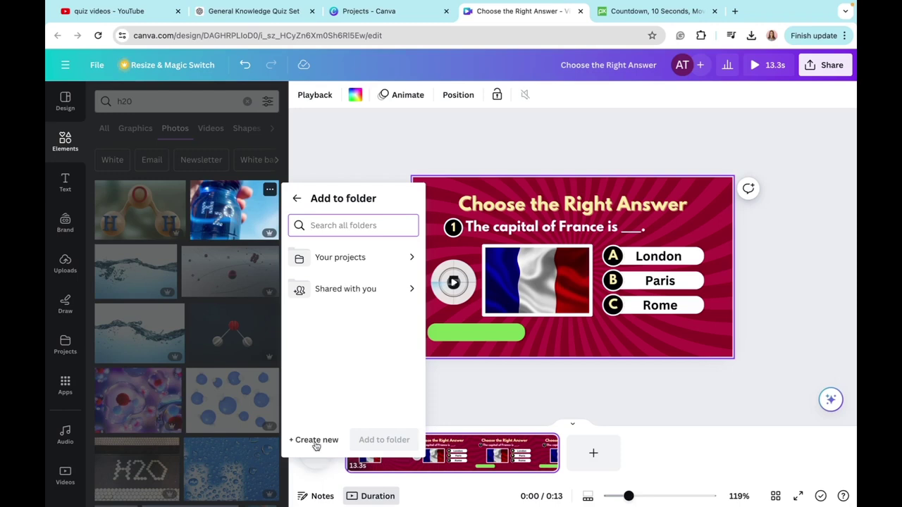
left_click(313, 439)
type("Qui")
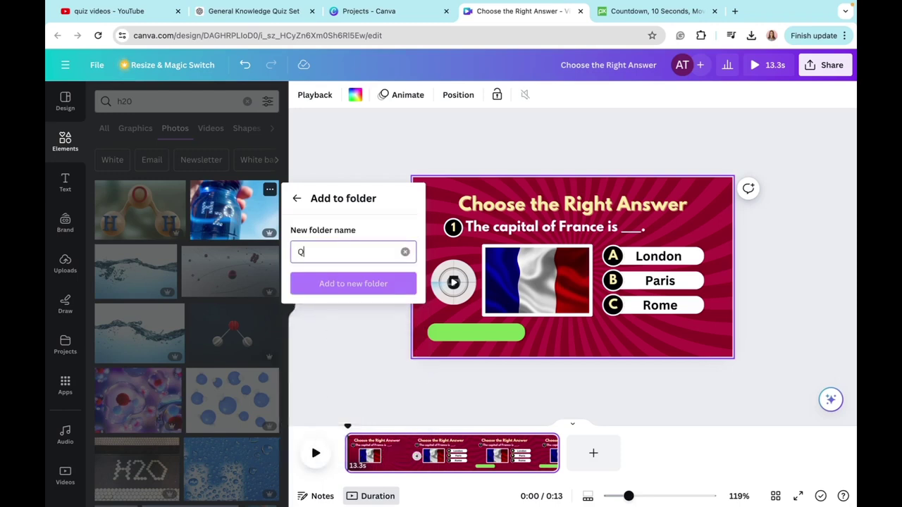
key("Return")
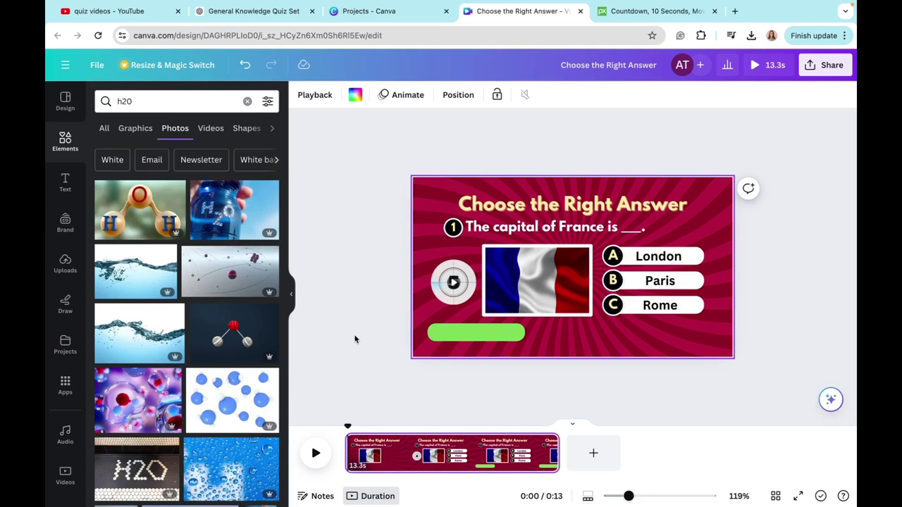
Step: Check the third question, about the largest planet, in the ChatGPT table and search Canva's photos for planet
left_click(254, 11)
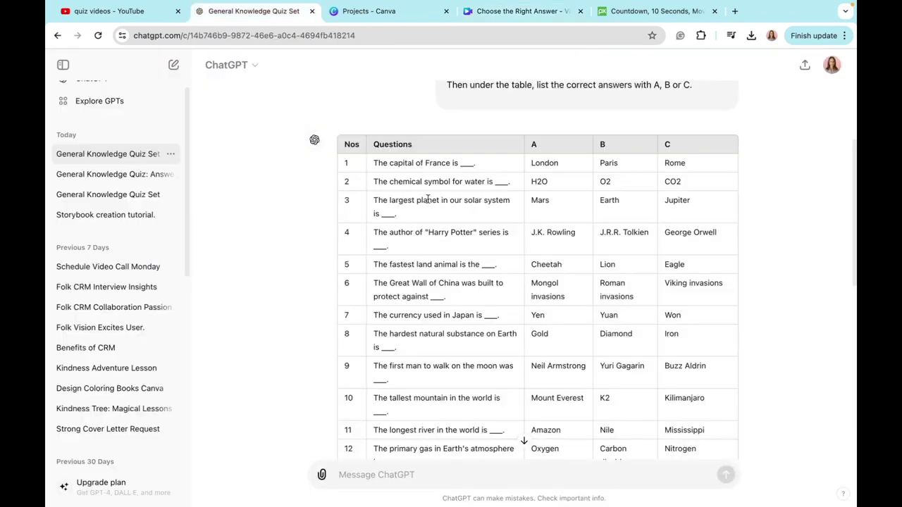
triple_click(373, 208)
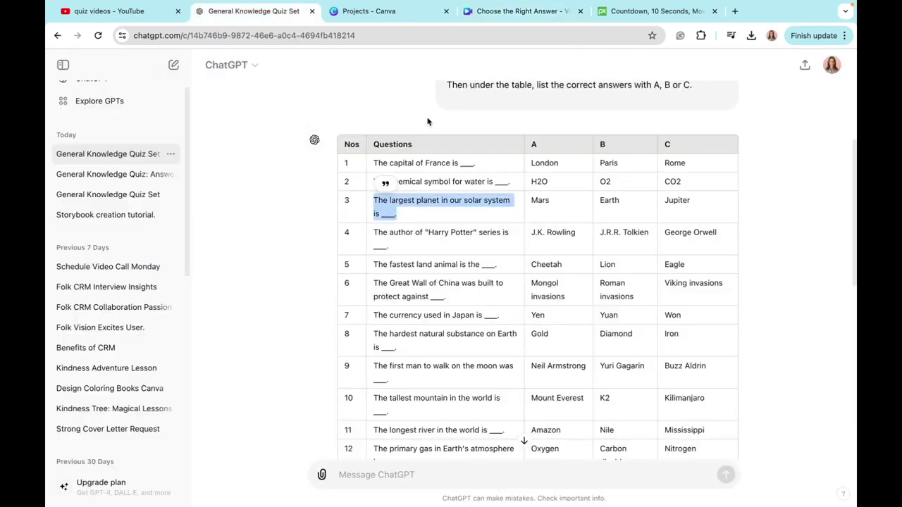
left_click(421, 19)
left_click(516, 16)
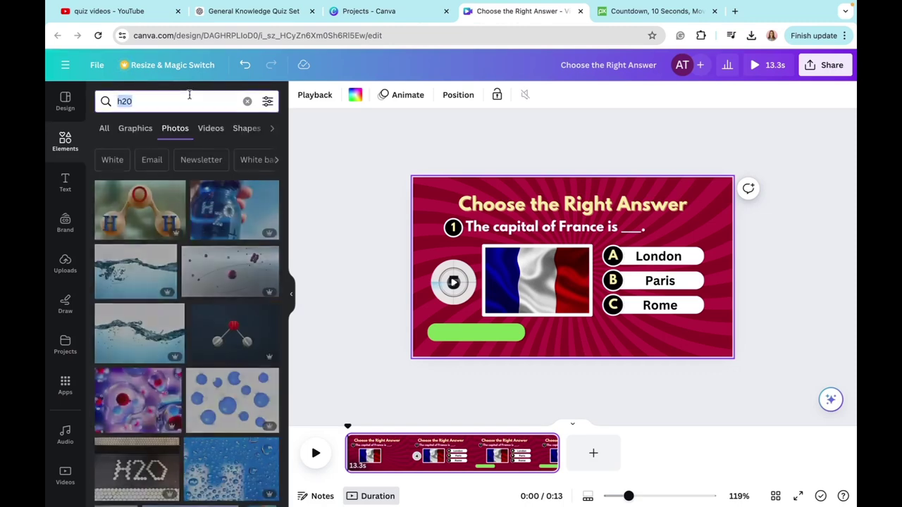
key("BackSpace")
type("planet")
key("Return")
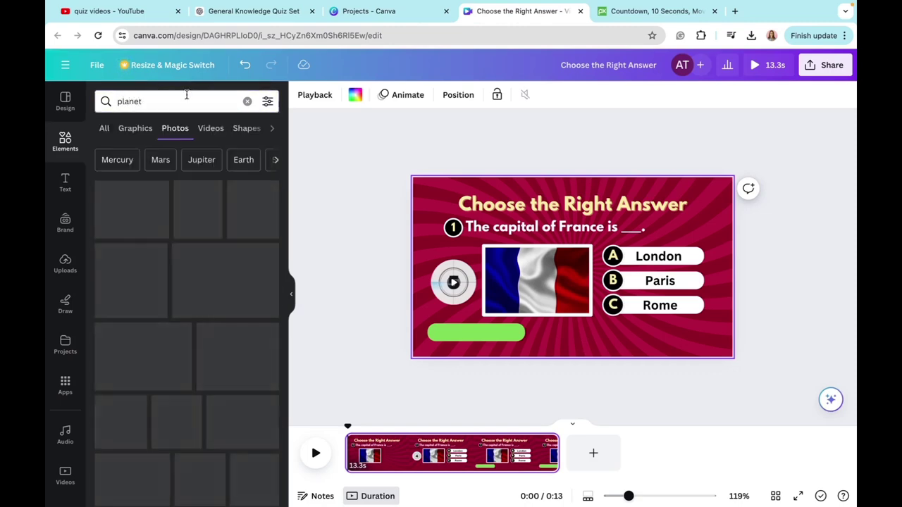
Step: Add the solar system photo with the glowing sun and planet orbits to the Quiz 1 folder
scroll(160, 289, "down", 1)
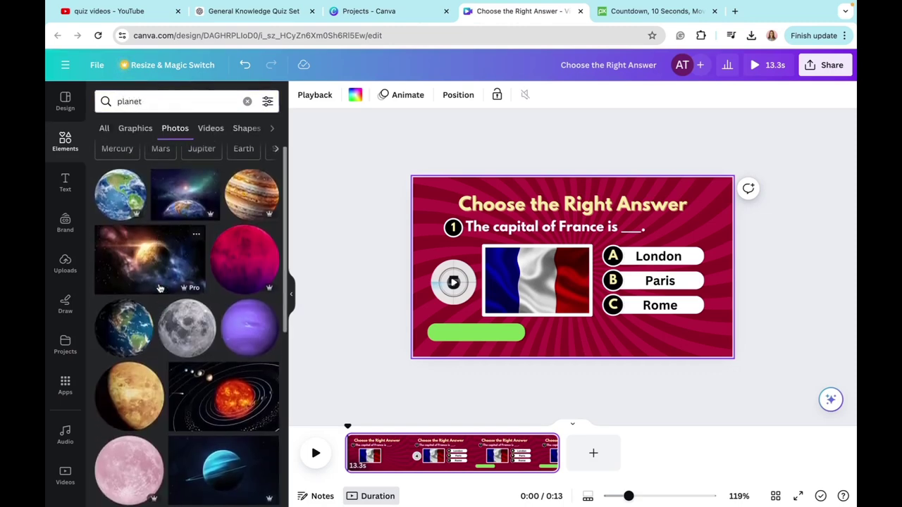
scroll(219, 366, "down", 1)
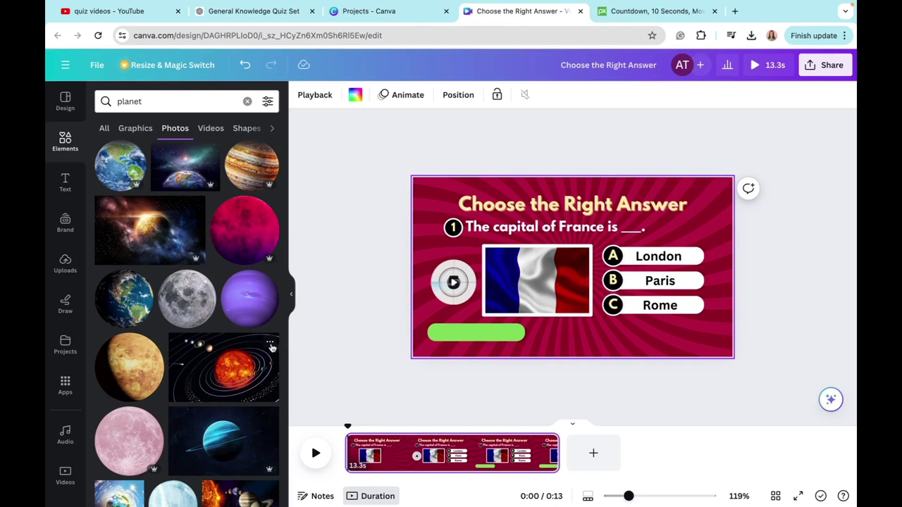
left_click(271, 345)
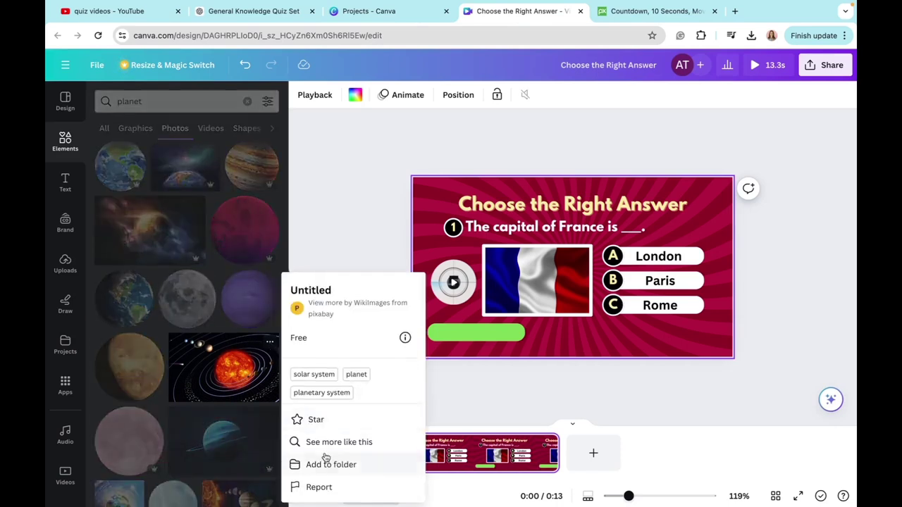
left_click(325, 465)
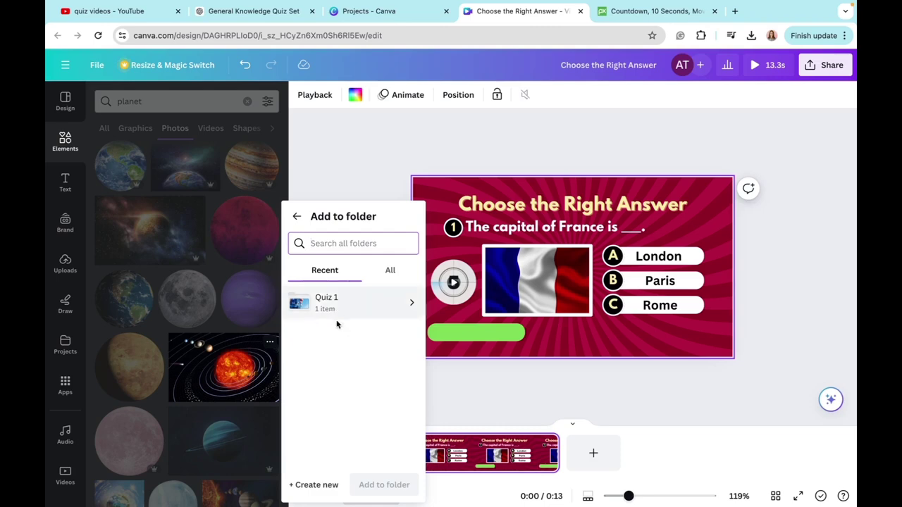
Step: Close the folder chooser, search the apps for Bulk create and open it
left_click(65, 386)
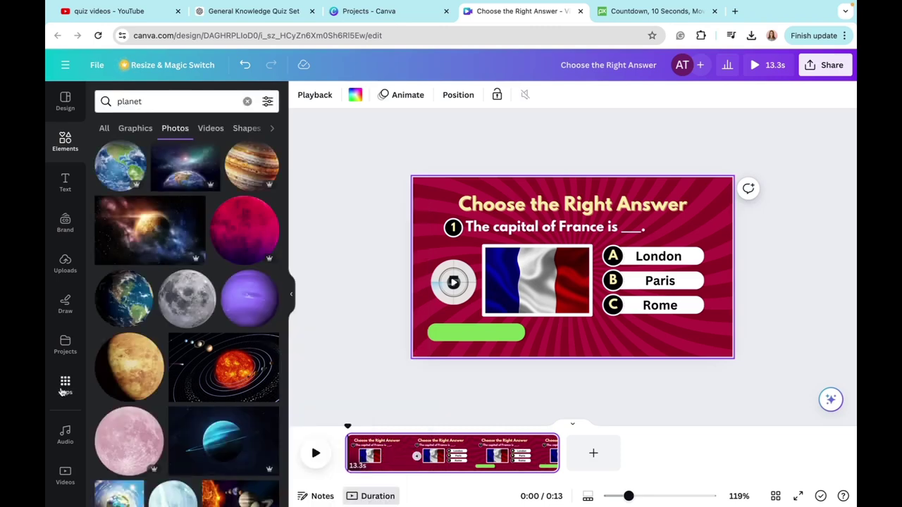
left_click(64, 387)
type("B")
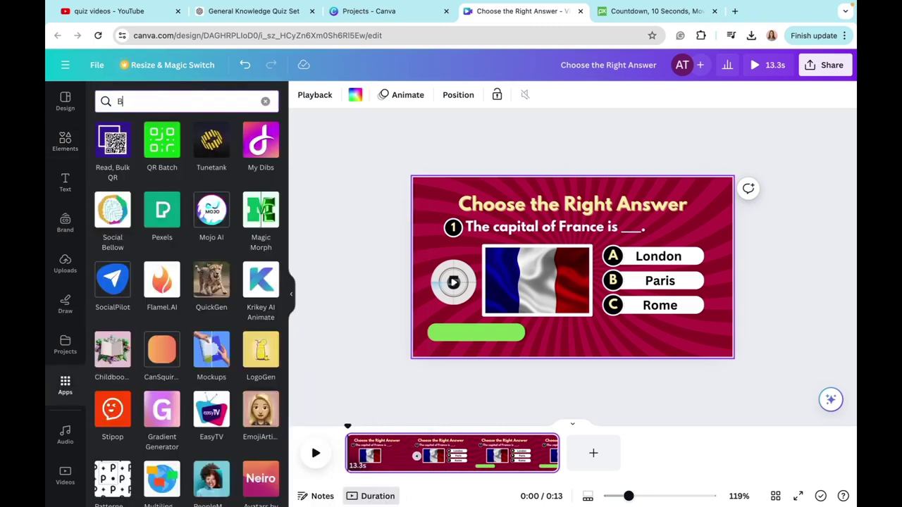
type("ulk")
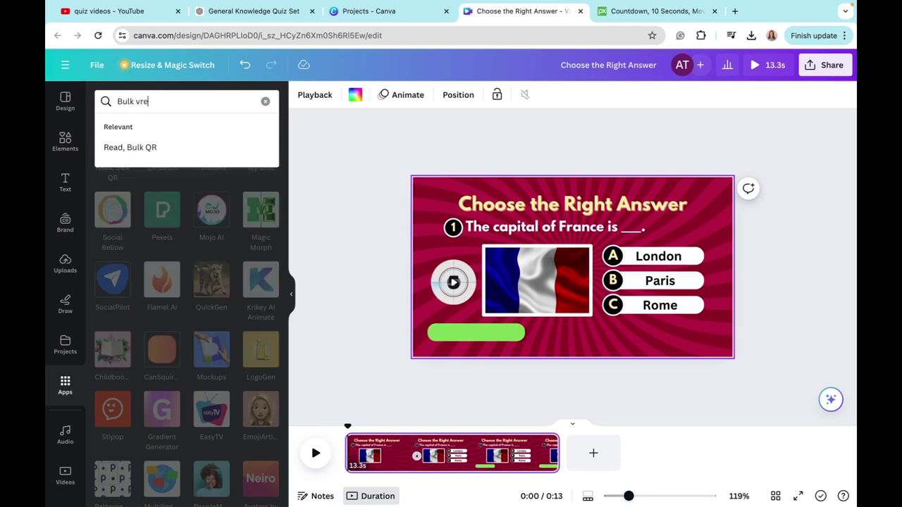
type(" create")
left_click(114, 148)
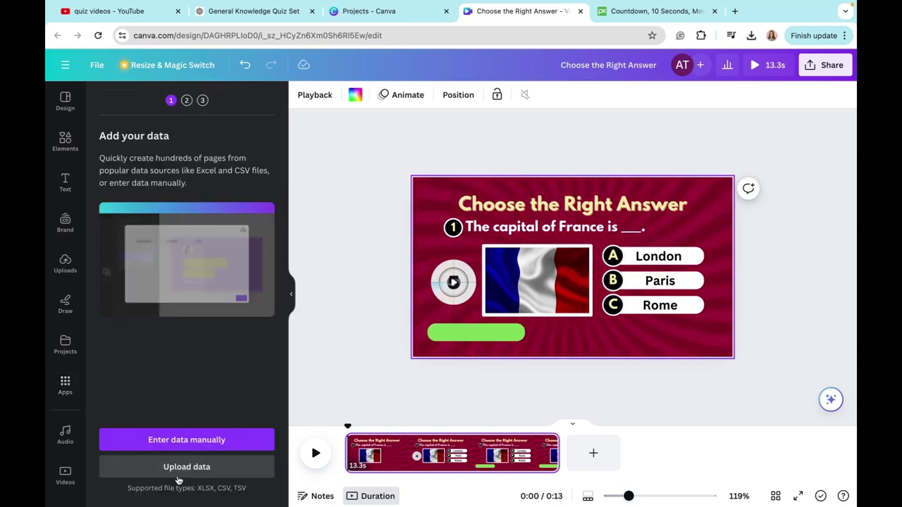
Step: Clear the sample data in Bulk create's manual entry table and paste in the quiz table copied from ChatGPT
left_click(186, 441)
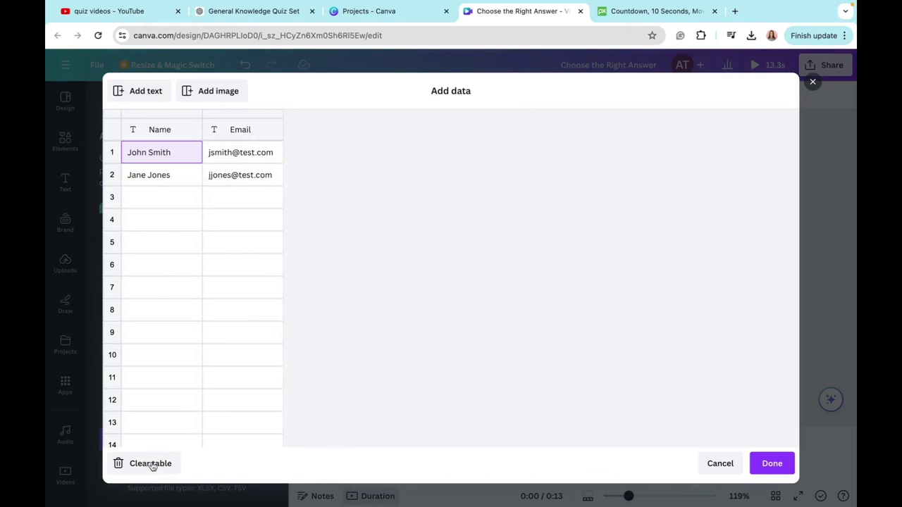
left_click(150, 465)
left_click(254, 12)
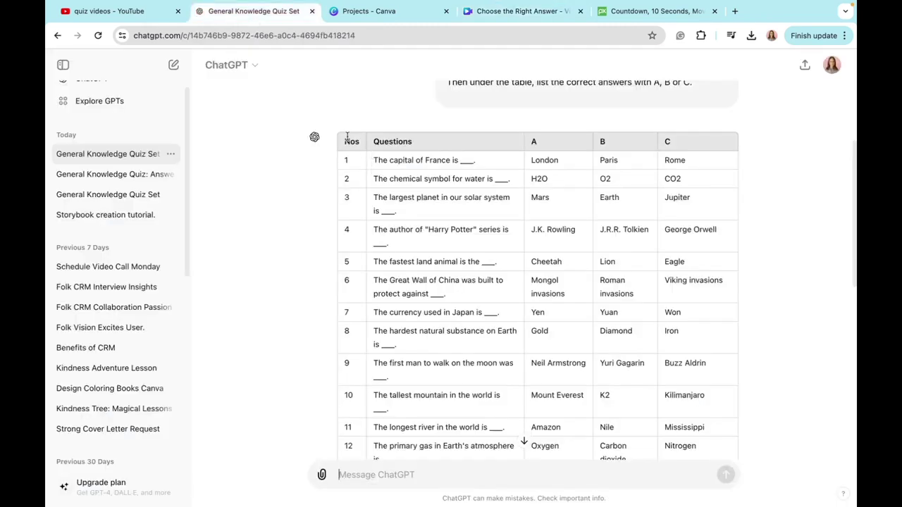
left_click_drag(342, 141, 479, 345)
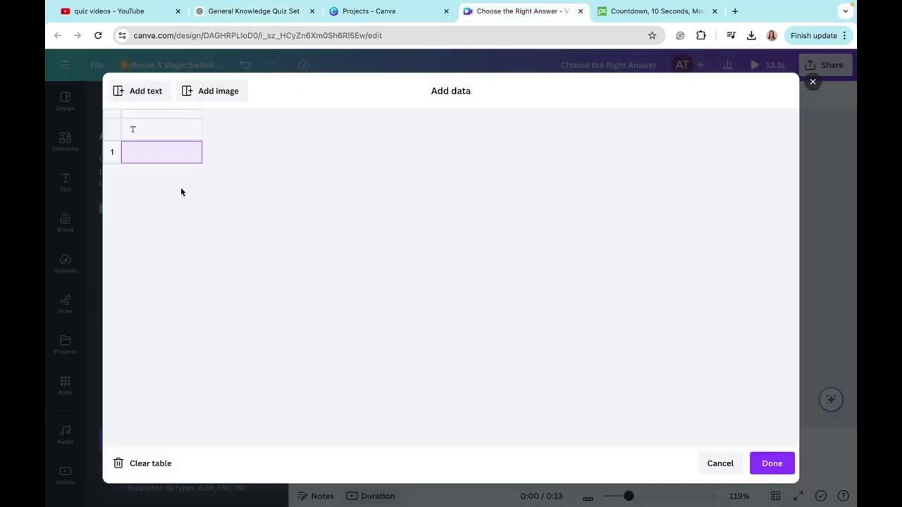
right_click(166, 153)
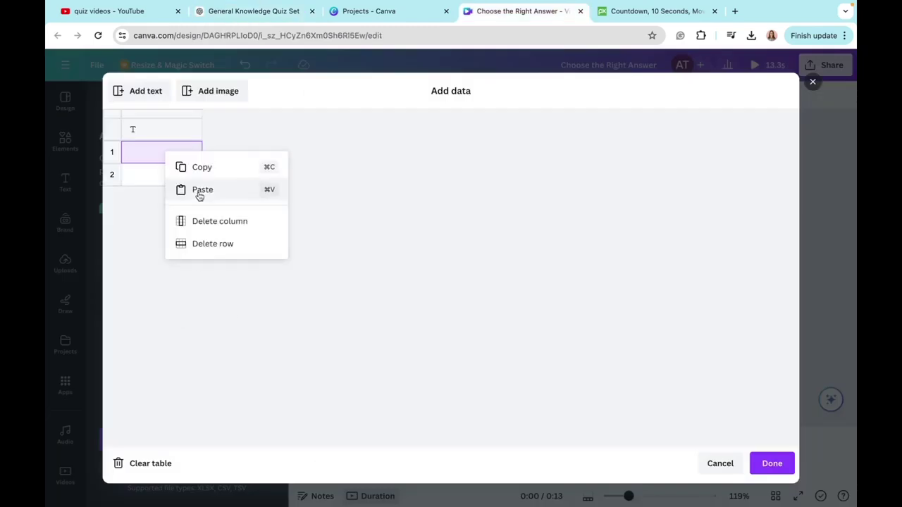
left_click(201, 190)
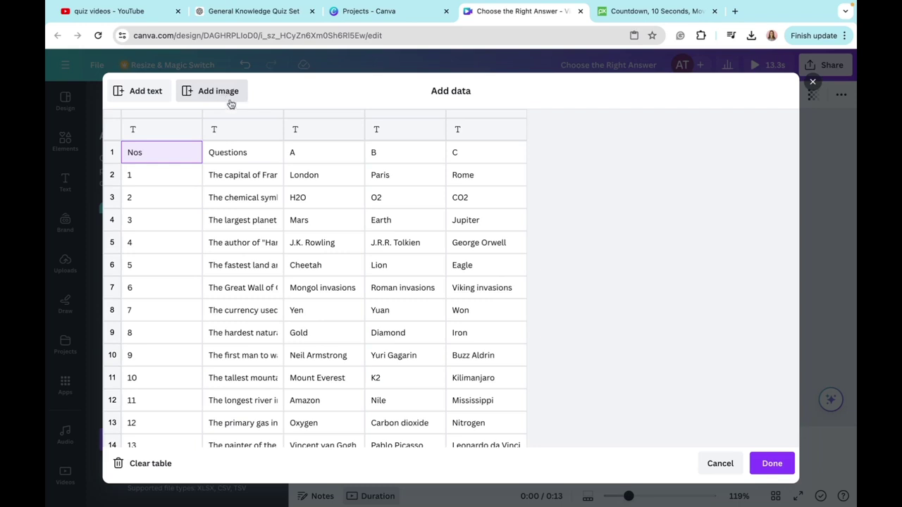
Step: Add an image column with the water bottle photo for question 2 and the solar system photo for question 3, then finish the data entry
left_click(225, 99)
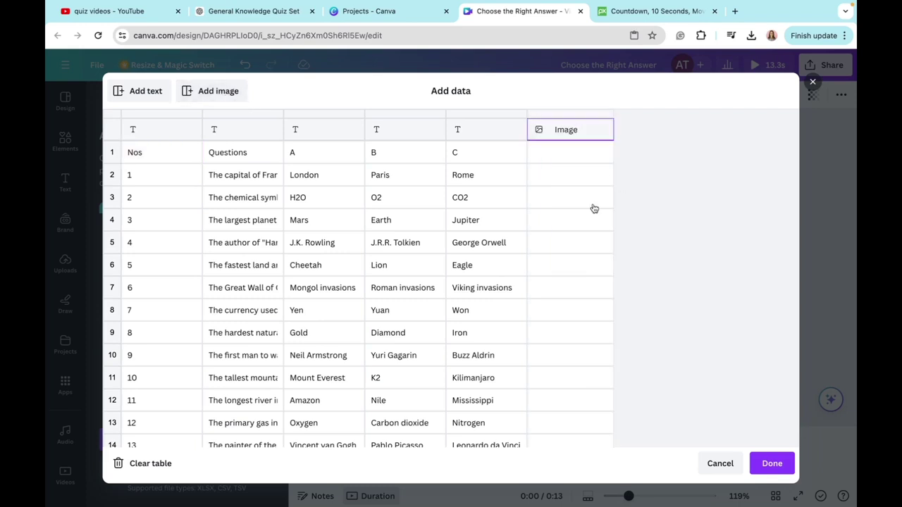
left_click(542, 203)
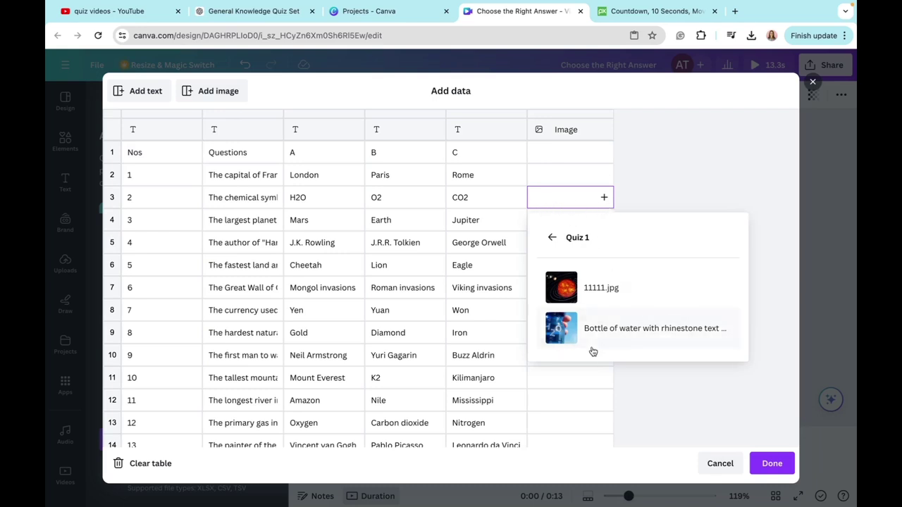
left_click(587, 341)
left_click(574, 221)
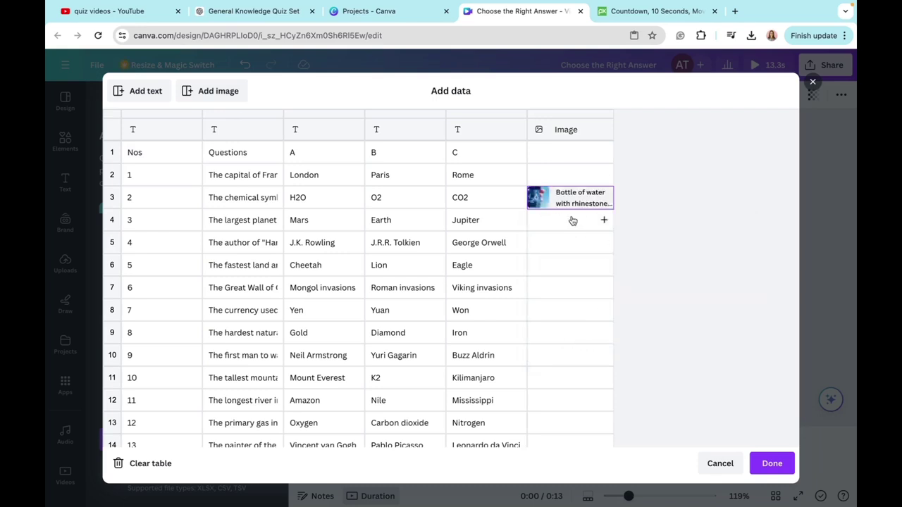
left_click(589, 322)
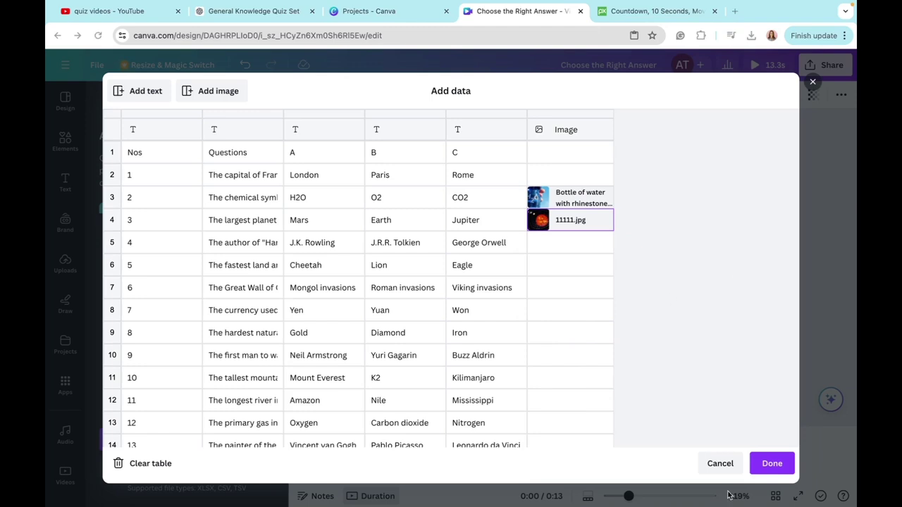
left_click(773, 463)
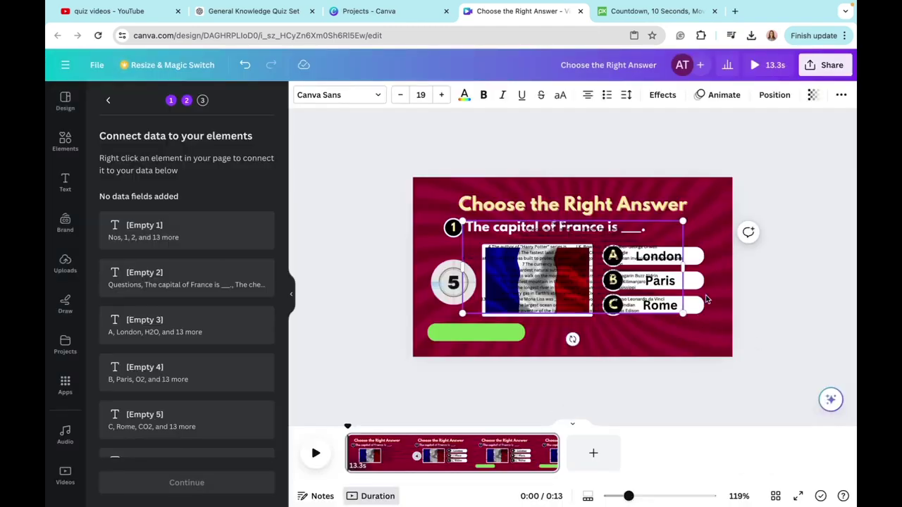
Step: Connect the question number to data field [Empty 1] and the question text to [Empty 2]
left_click(451, 229)
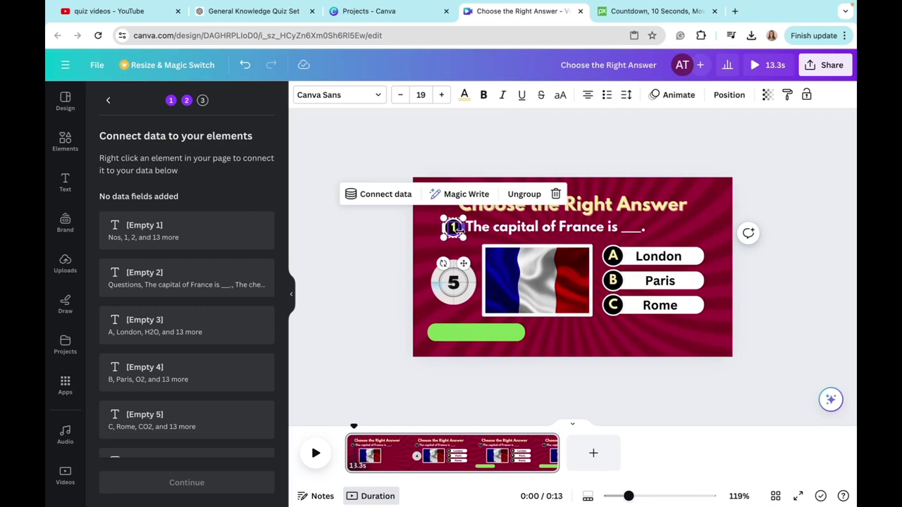
left_click(391, 198)
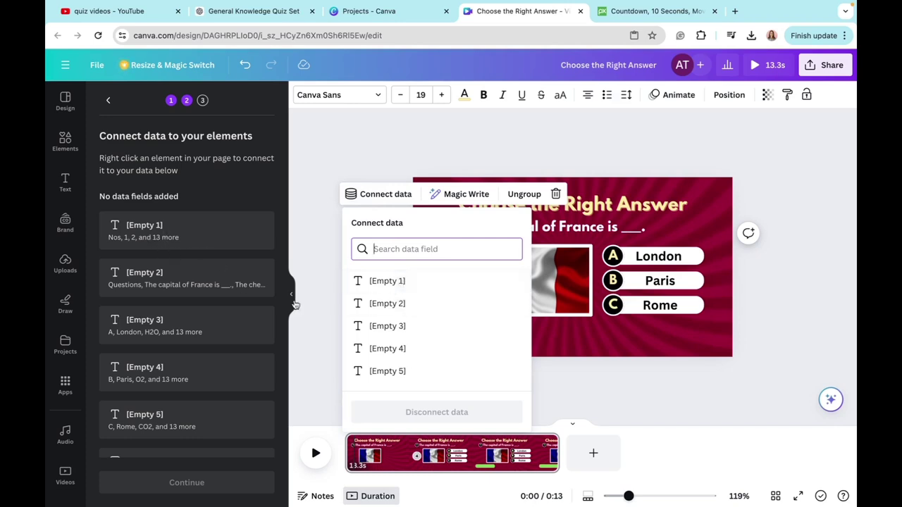
left_click(387, 280)
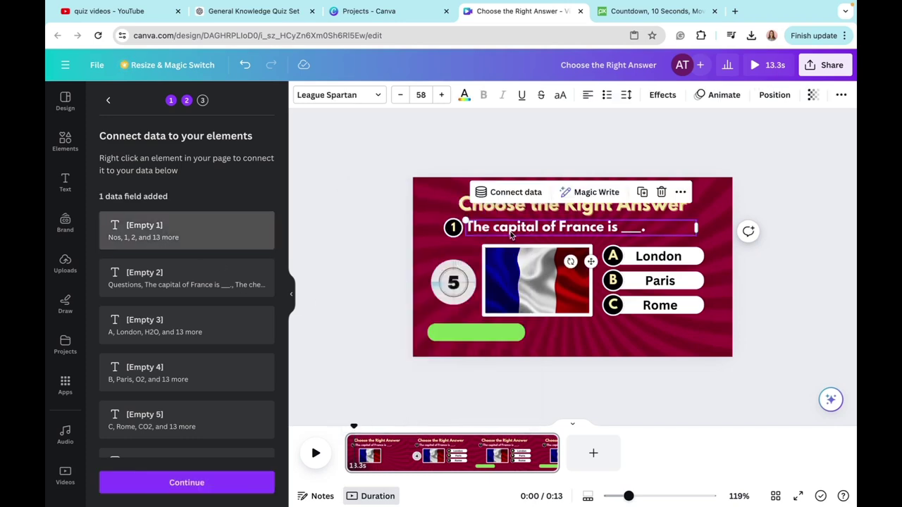
left_click(527, 191)
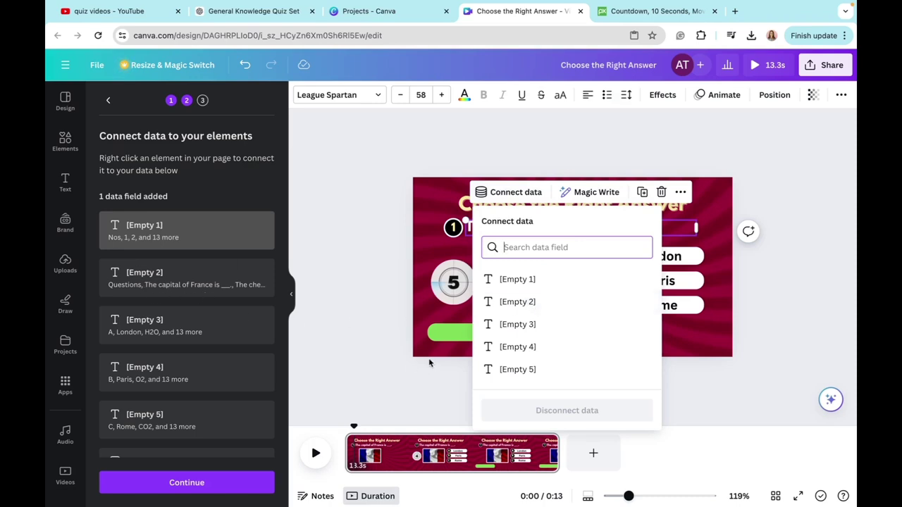
left_click(504, 310)
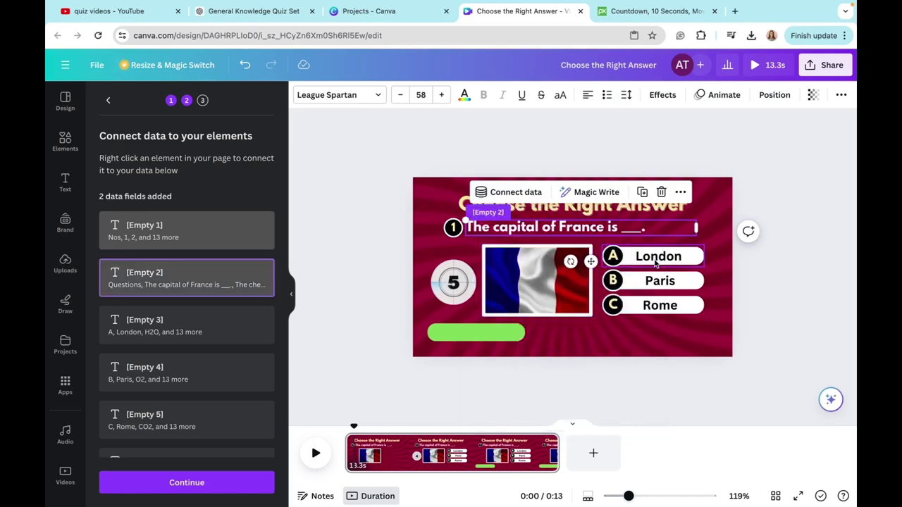
Step: Connect the London, Paris and Rome answers to [Empty 3], [Empty 4] and [Empty 5], and the flag photo to the Image field
left_click(656, 263)
left_click(646, 260)
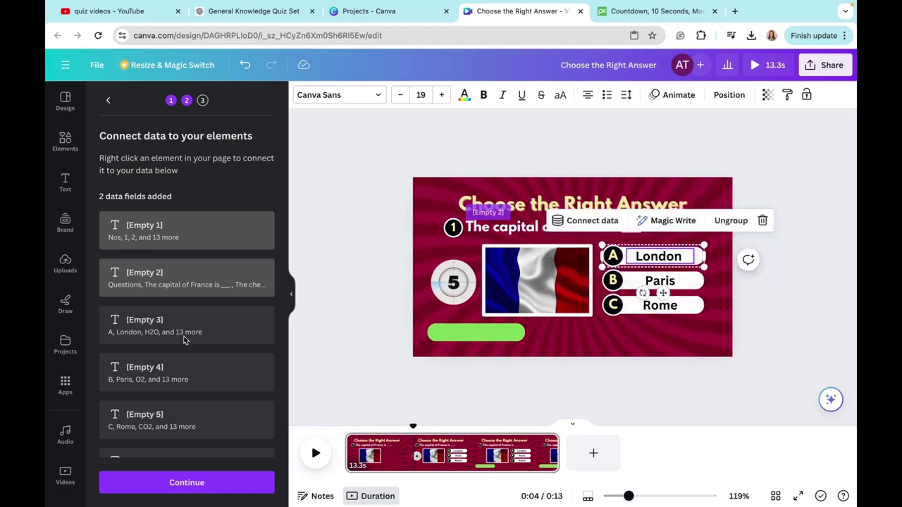
left_click(543, 284)
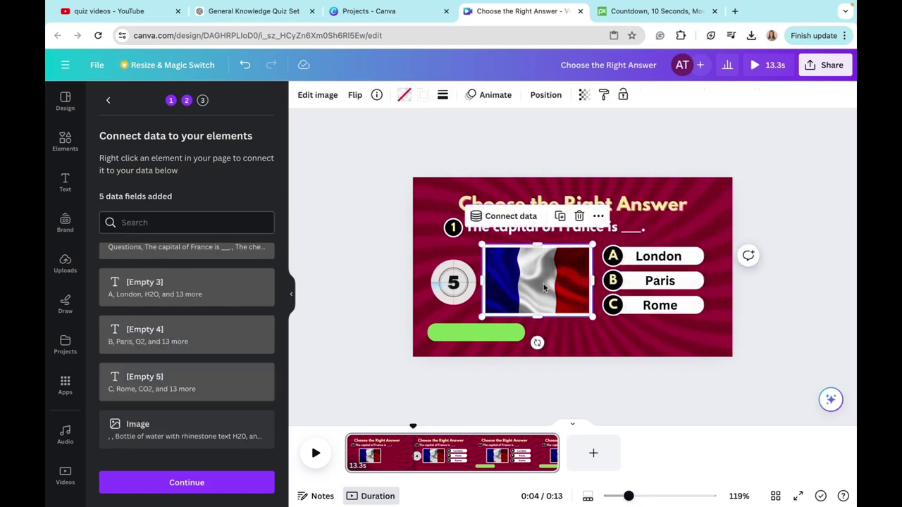
left_click(504, 217)
left_click(505, 303)
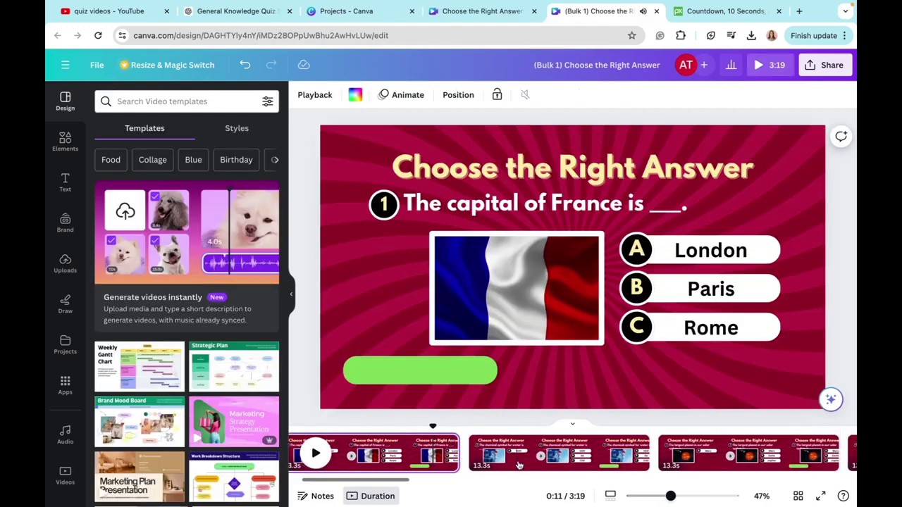
Step: Review the bulk-created pages for the water and largest planet questions, checking their text, images and answer timing
left_click(522, 462)
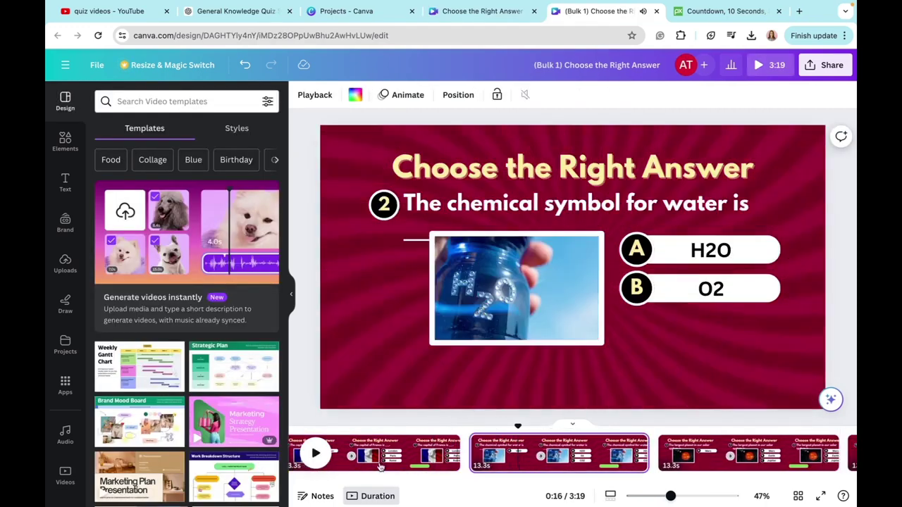
left_click(574, 468)
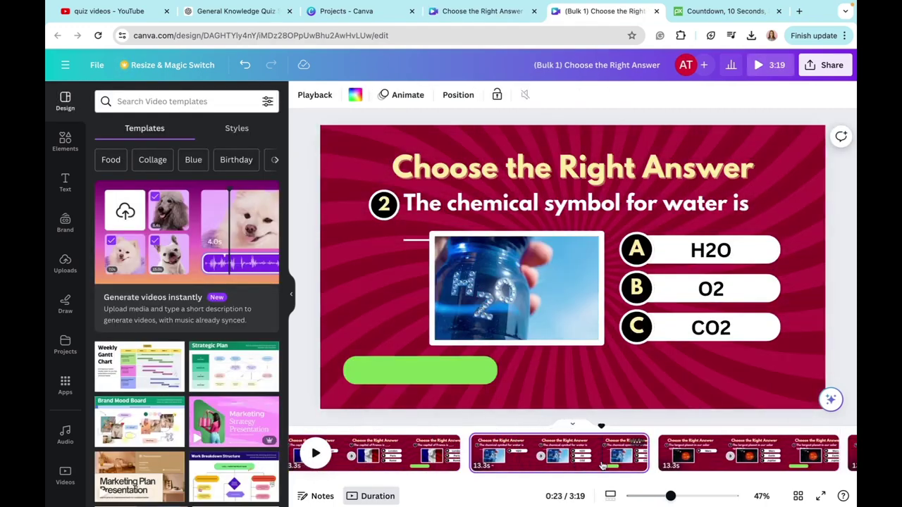
left_click(477, 458)
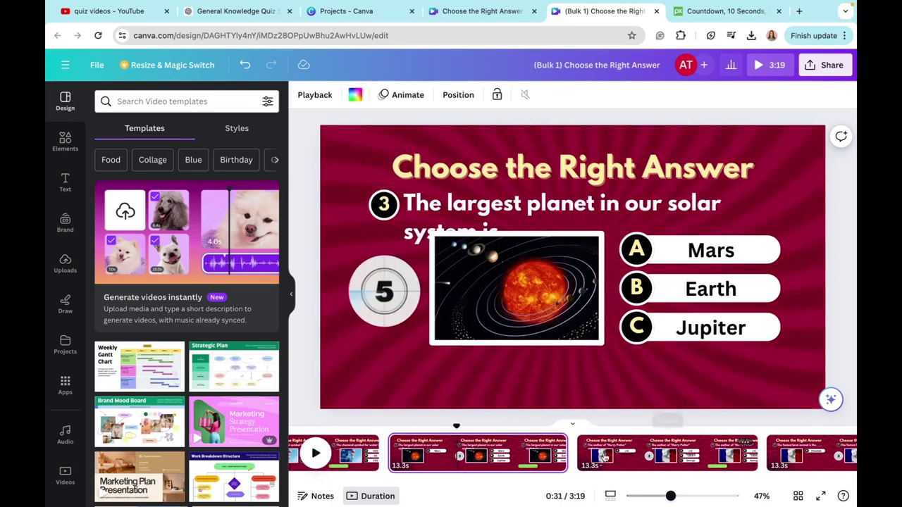